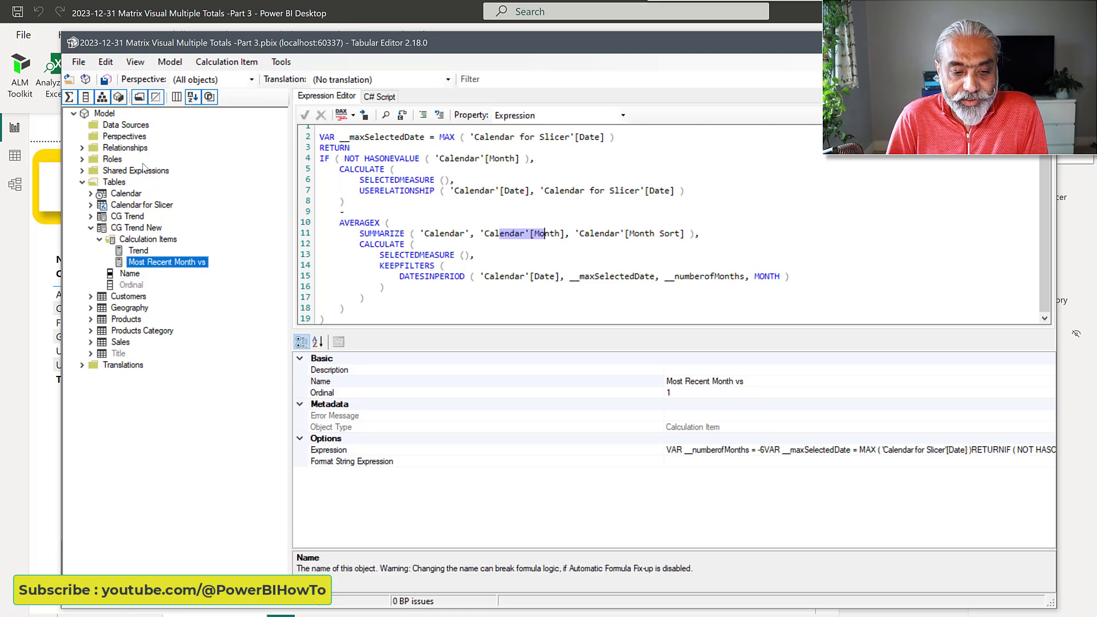
Create a calculation group named CG Trend Calculations and make it invisible
right_click(114, 183)
mouse_move(171, 191)
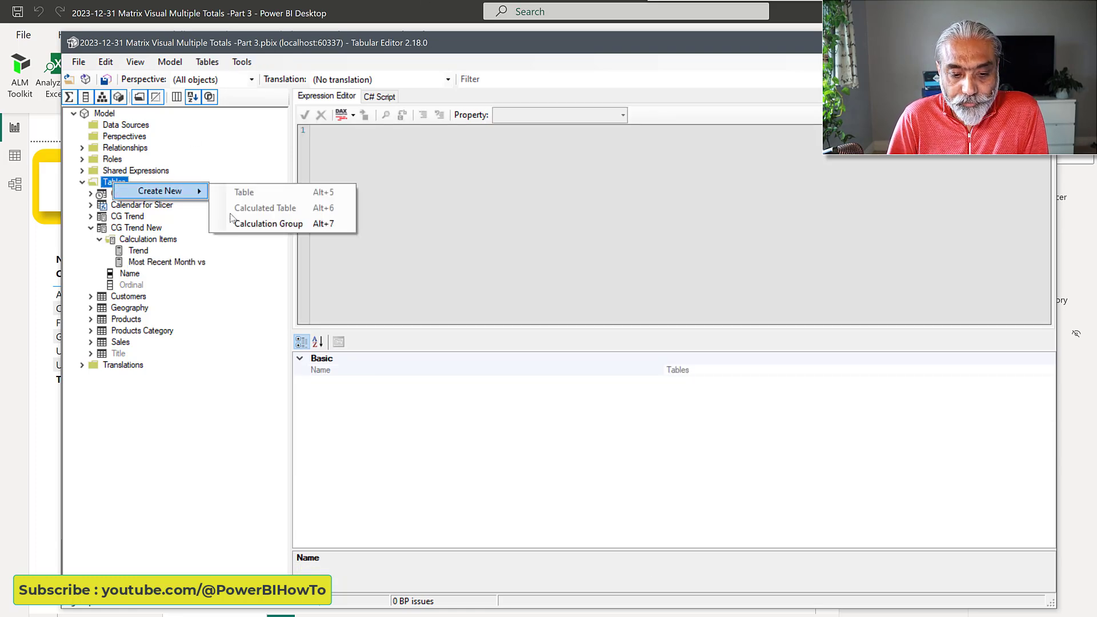
left_click(273, 225)
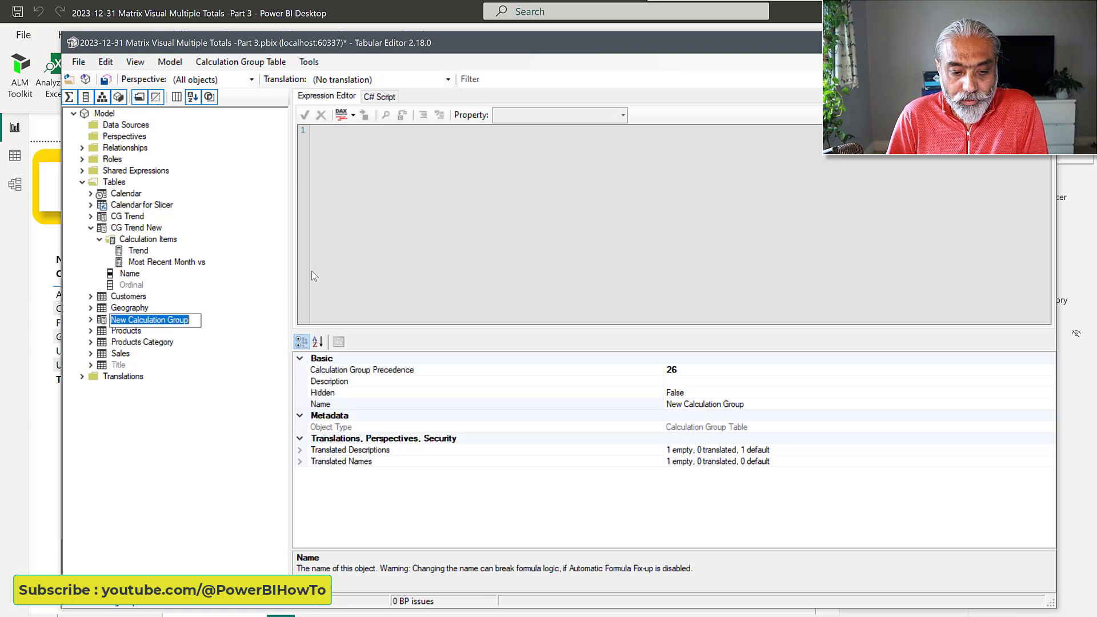
type("CG Tre")
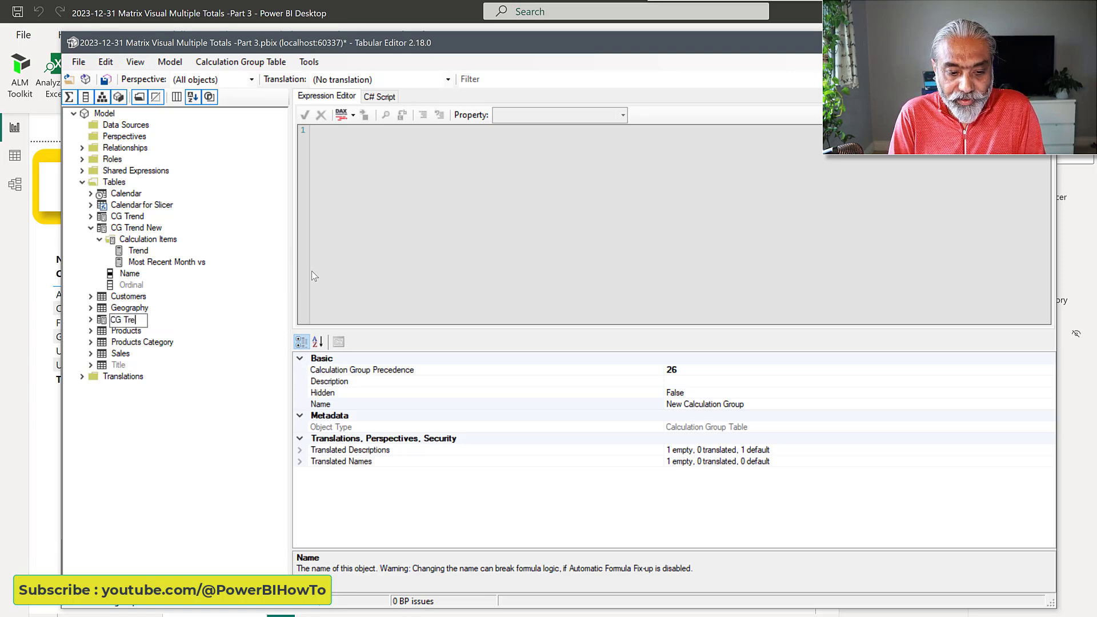
type("nd Calculatio")
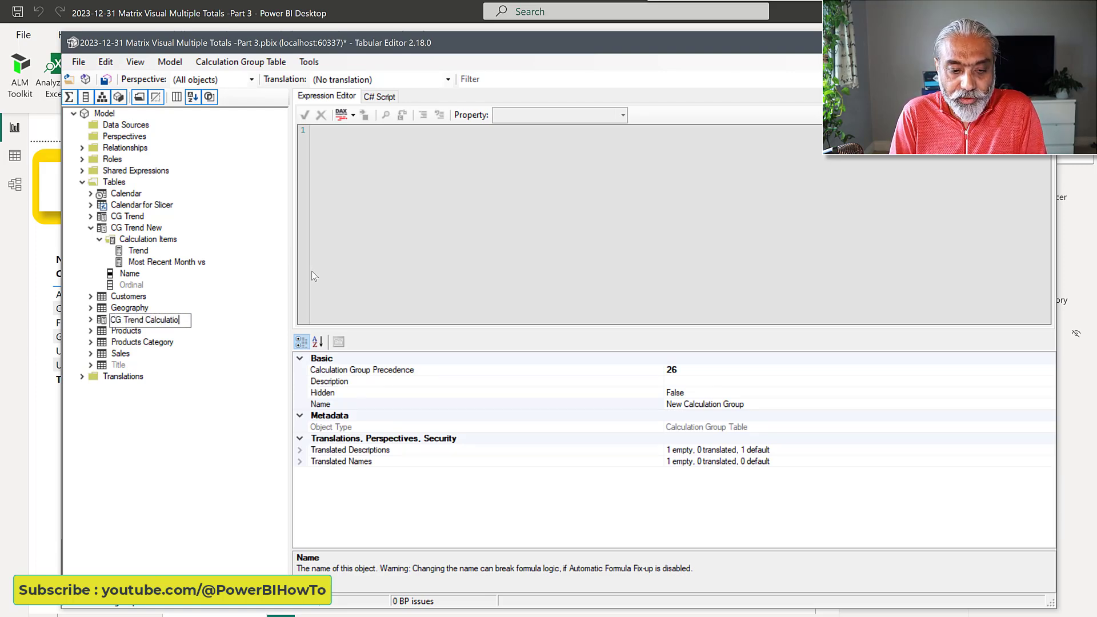
key("BackSpace")
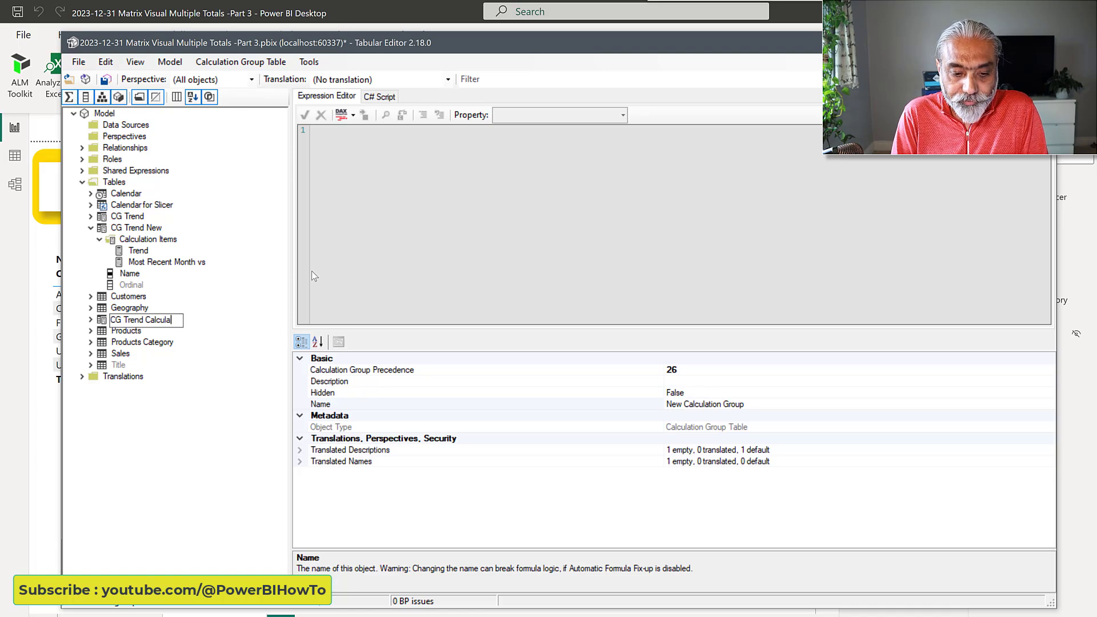
type("ons")
key("Return")
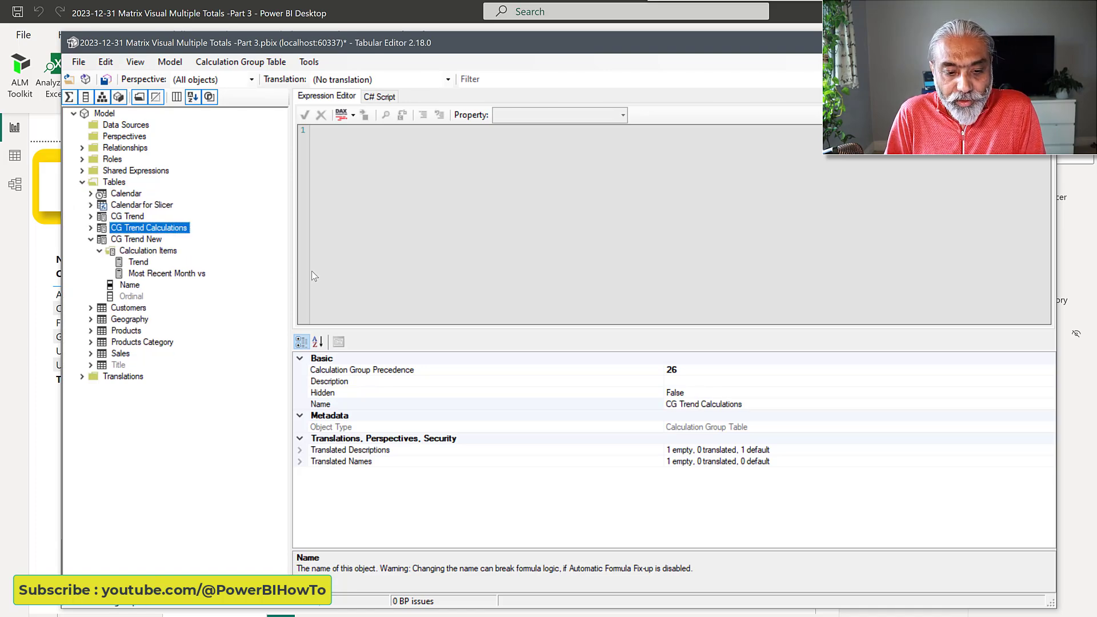
right_click(184, 231)
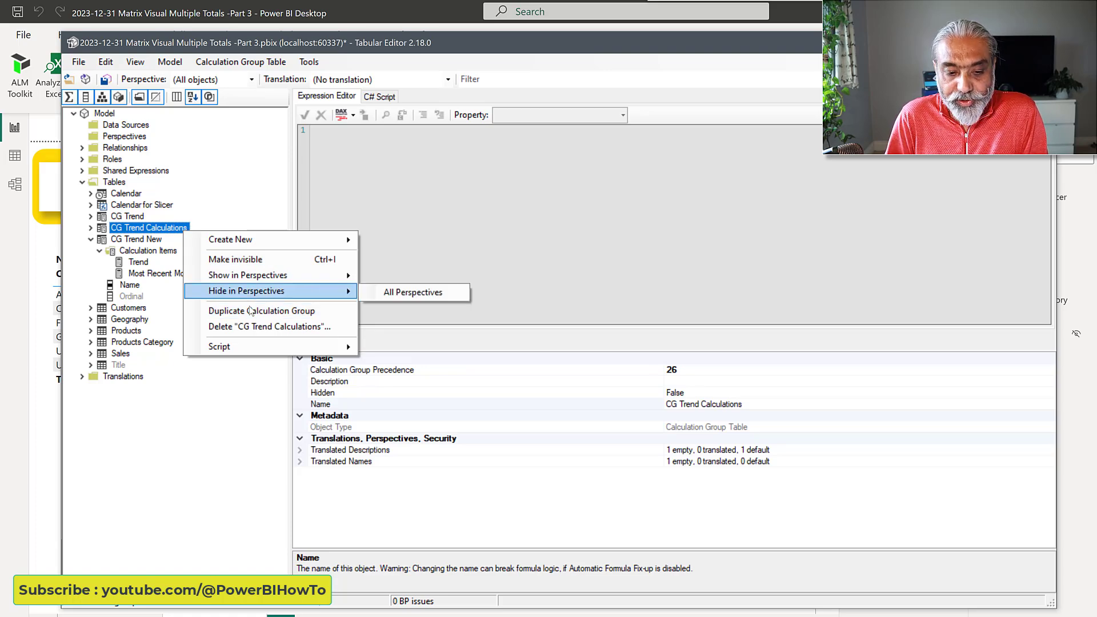
left_click(246, 260)
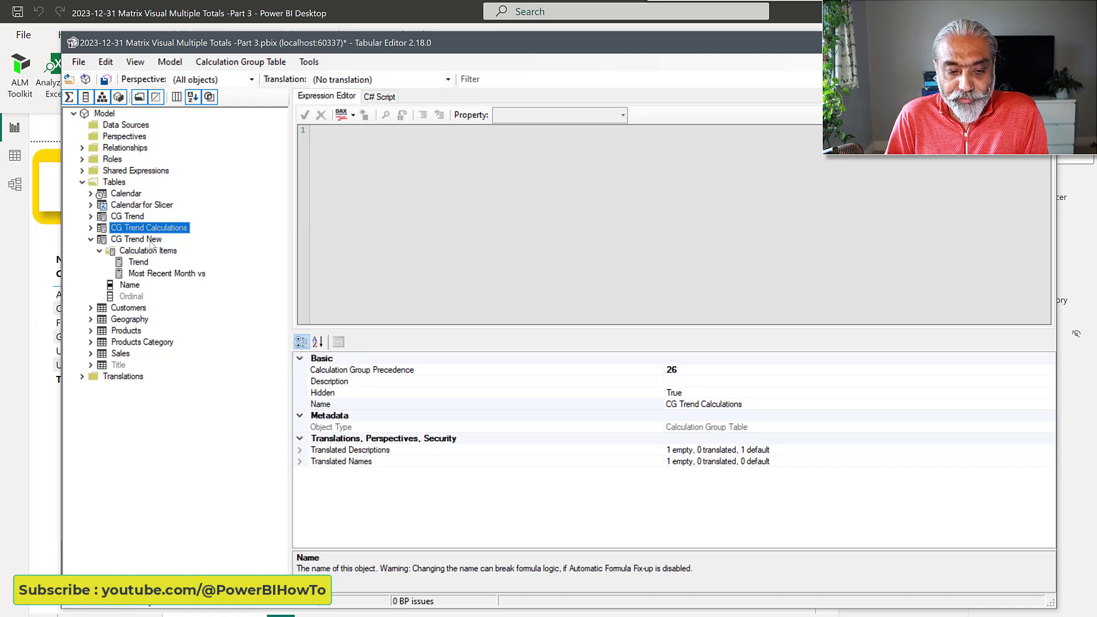
Add a calculation item named Value to the CG Trend Calculations group
left_click(92, 228)
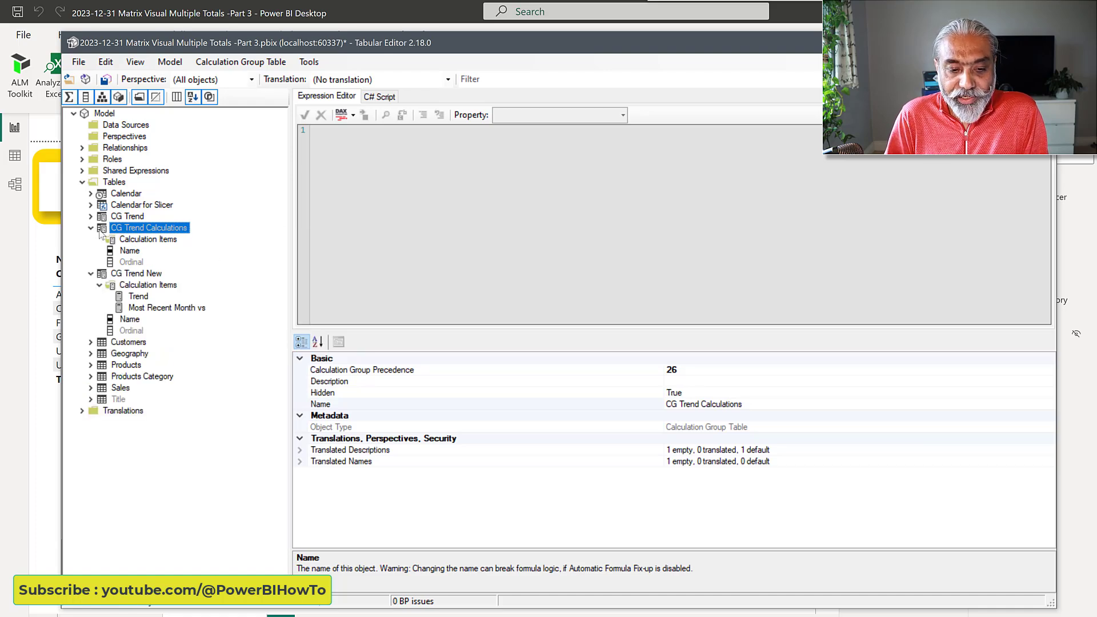
left_click(137, 248)
left_click(139, 240)
right_click(139, 241)
left_click(171, 251)
type("Value")
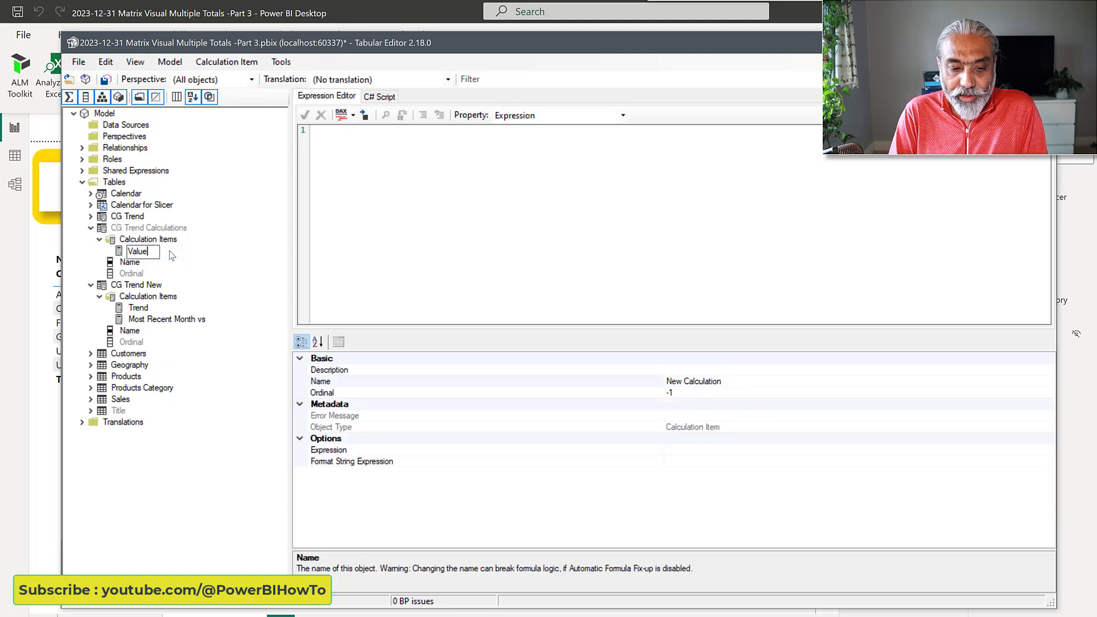
key("Return")
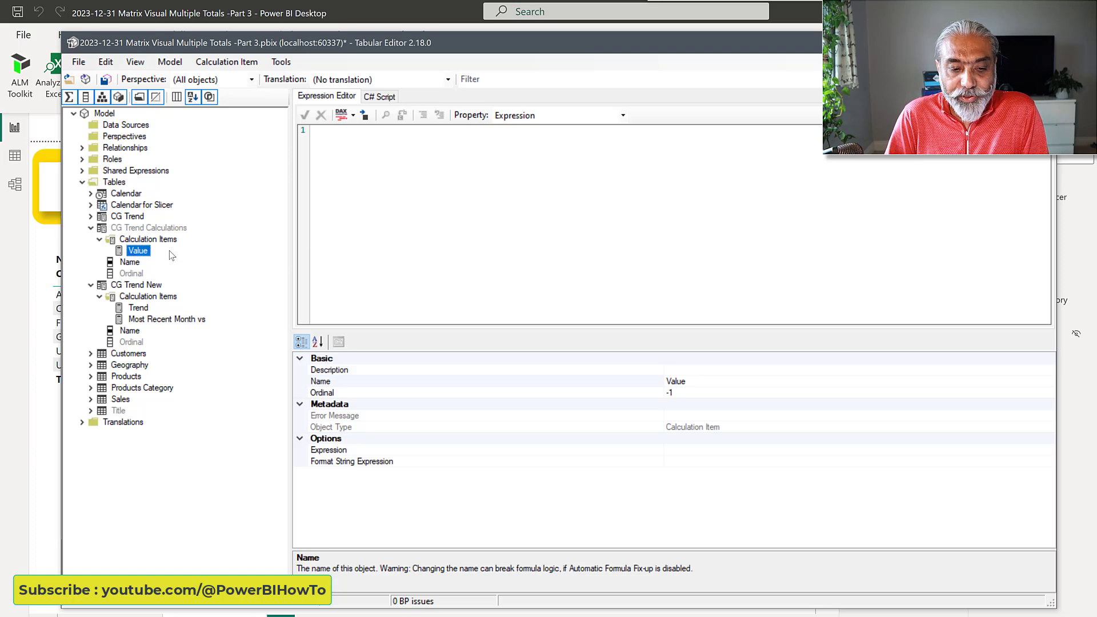
Copy the variables, RETURN and code through the first KEEPFILTERS block from CG Trend New's Trend item into the Value item's expression
left_click(90, 217)
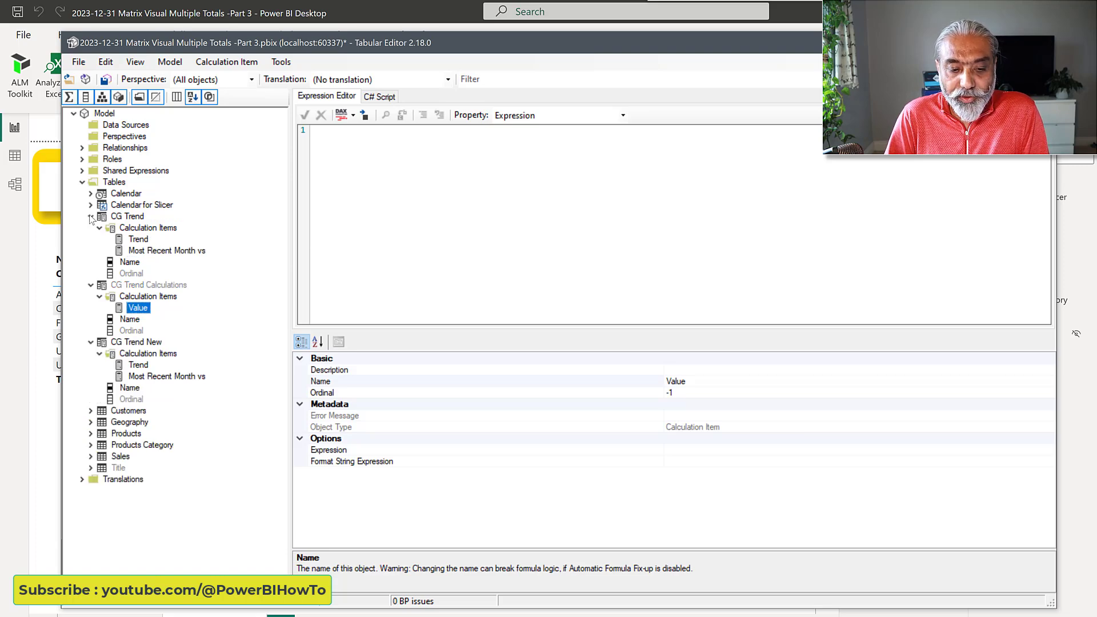
left_click(90, 216)
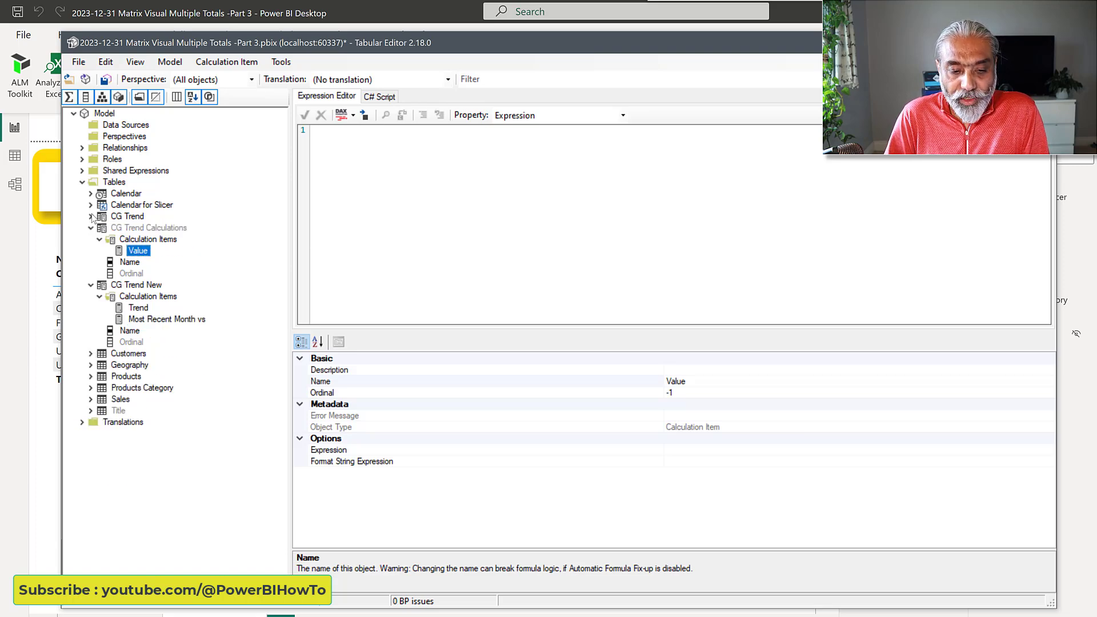
left_click(150, 309)
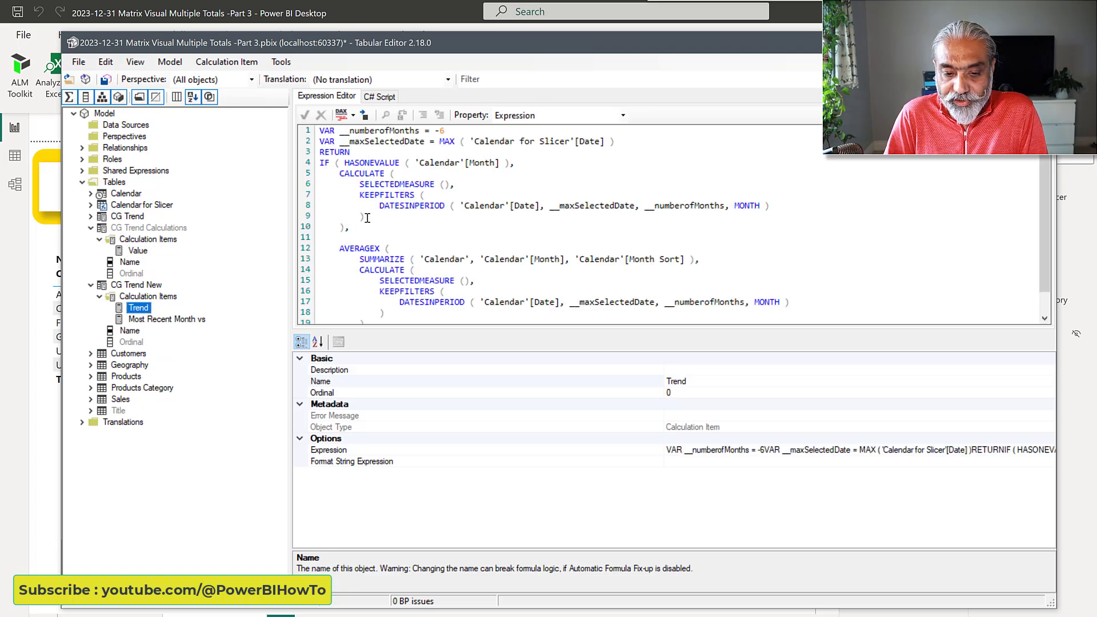
left_click_drag(365, 218, 335, 195)
left_click_drag(311, 155, 303, 130)
key("ctrl+c")
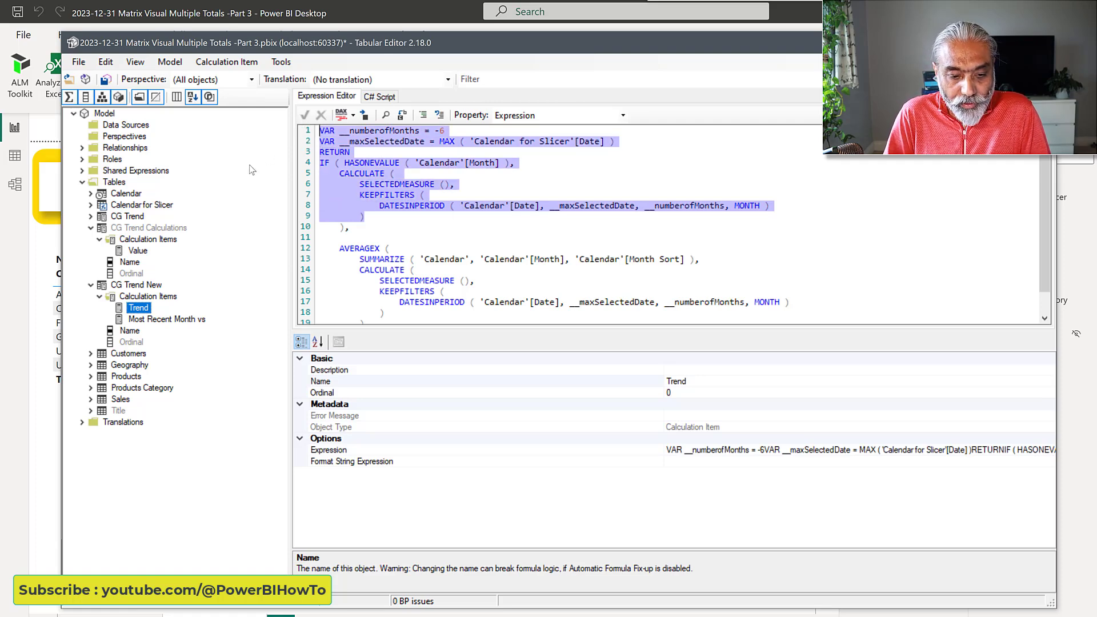
left_click(138, 252)
left_click(443, 149)
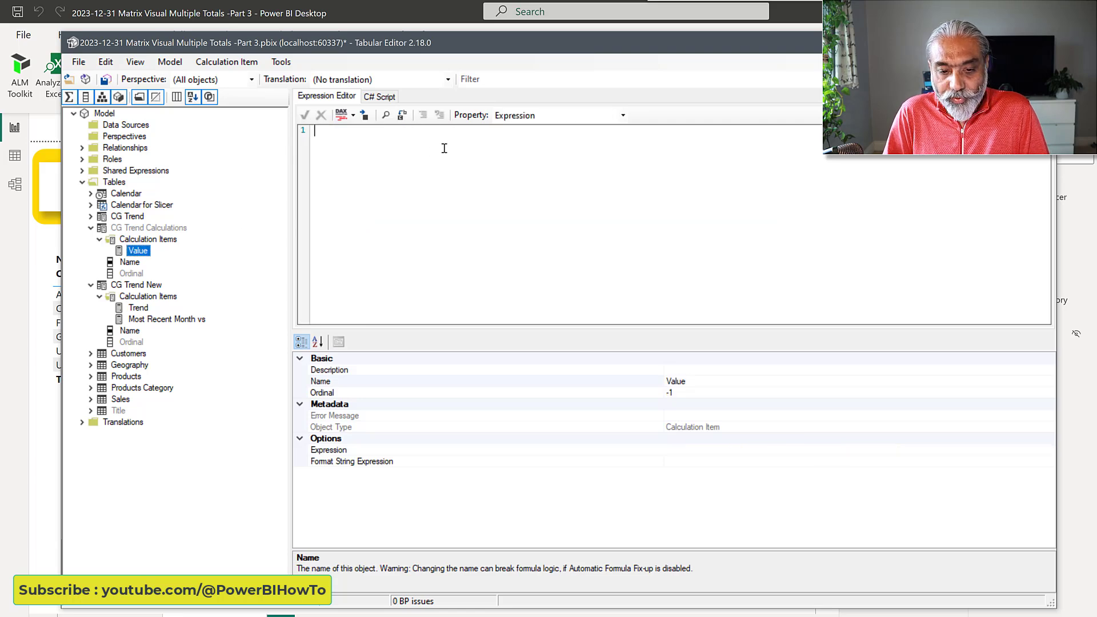
key("ctrl+v")
Remove the IF ( HASONEVALUE ( 'Calendar'[Month] ), line from the Value expression
left_click(423, 172)
left_click(330, 163)
type("(")
left_click(527, 163)
key("ctrl+shift+Left")
key("ctrl+shift+Left")
key("ctrl+shift+Left")
key("ctrl+shift+Left")
key("ctrl+shift+Left")
key("ctrl+shift+Left")
key("ctrl+shift+Left")
key("ctrl+shift+Left")
key("ctrl+shift+Left")
key("ctrl+shift+Left")
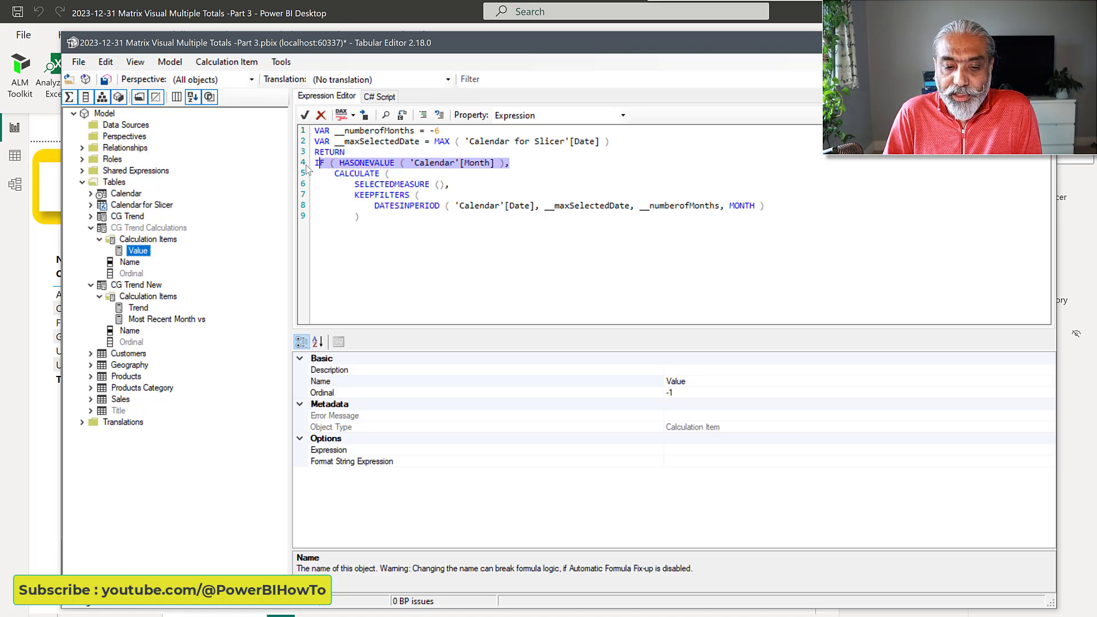
key("BackSpace")
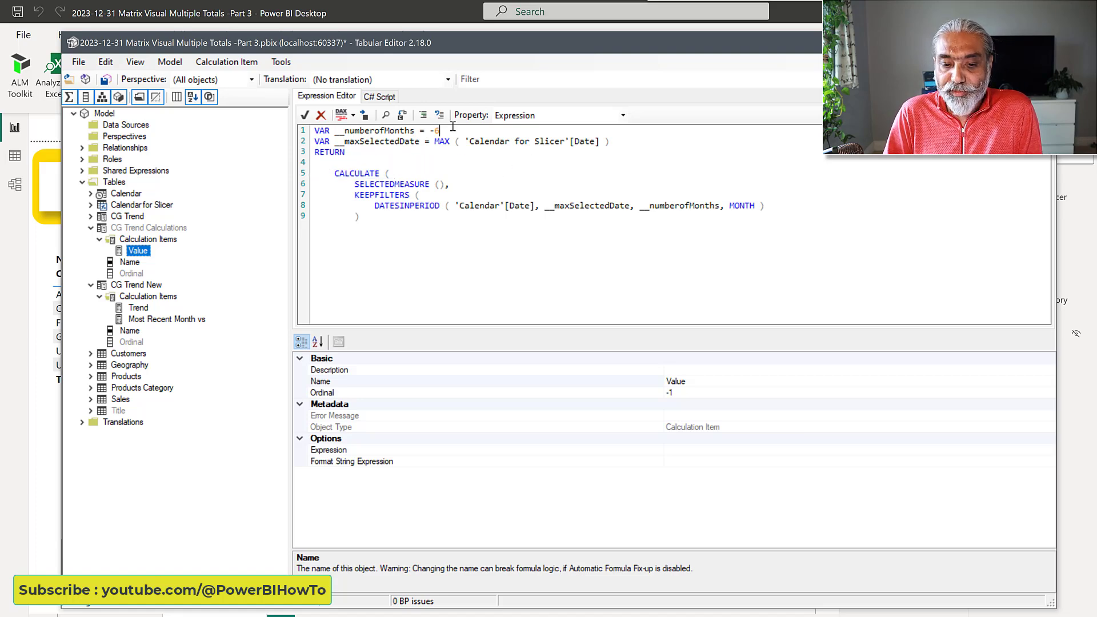
Close the CALCULATE function in the Value expression with a parenthesis on a new last line
left_click_drag(419, 141, 531, 140)
left_click(374, 224)
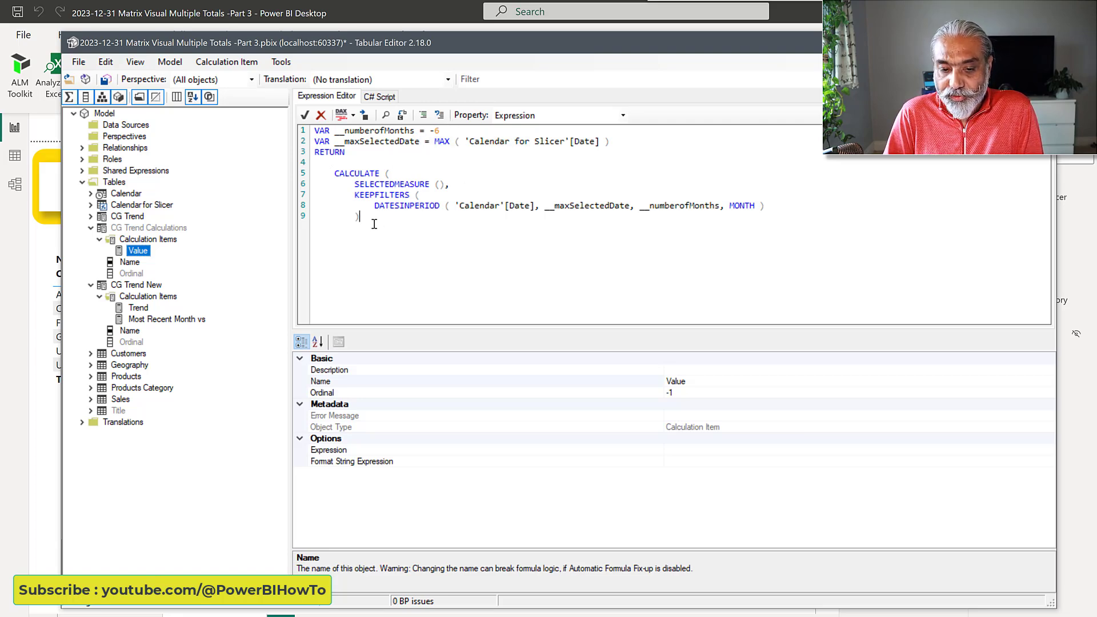
key("Return")
type(")")
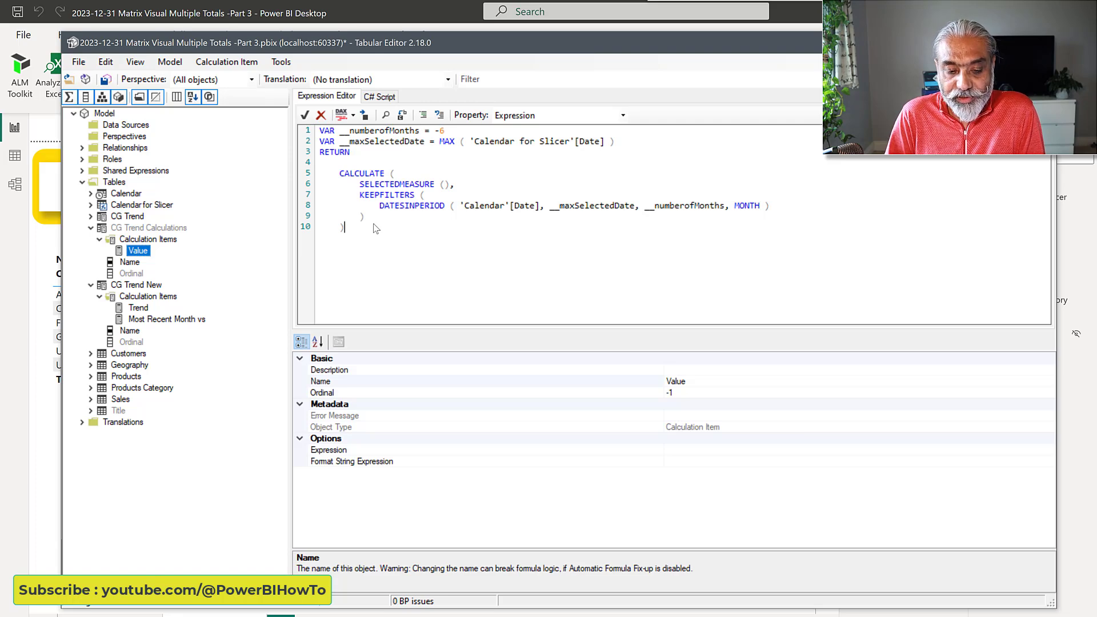
Save the changes to the connected model, switch to Power BI Desktop and refresh the calculation groups
left_click(105, 81)
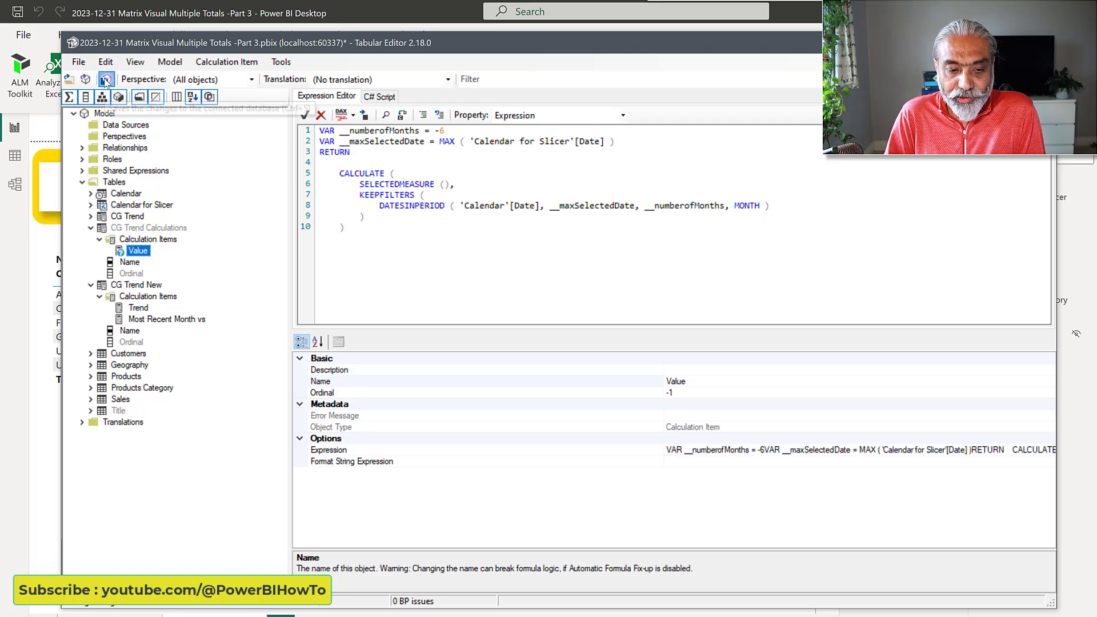
left_click(43, 247)
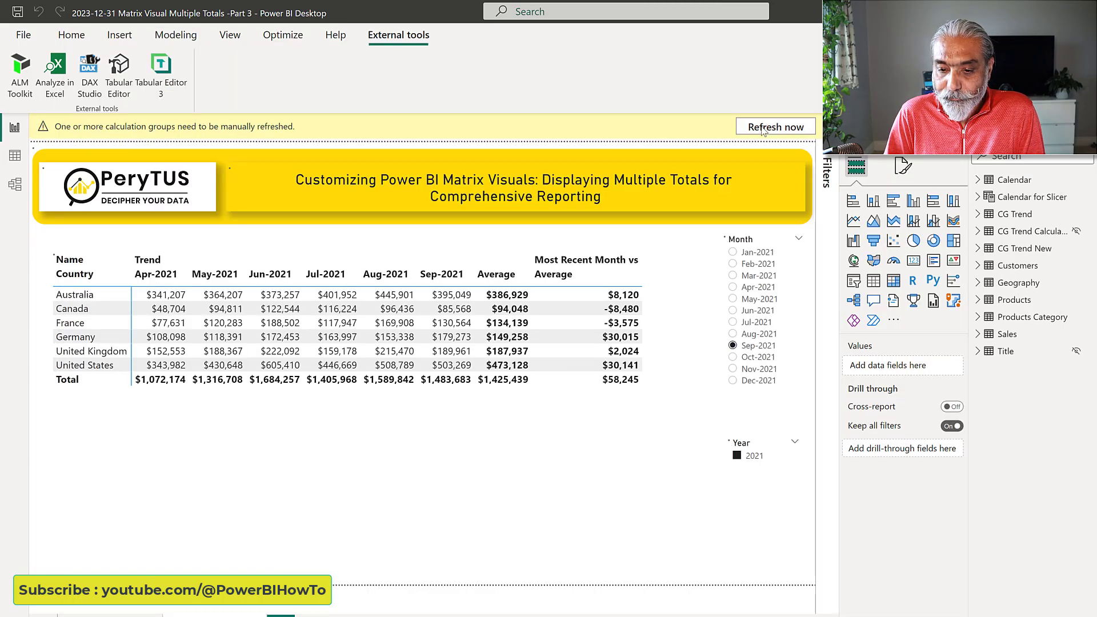
left_click(763, 129)
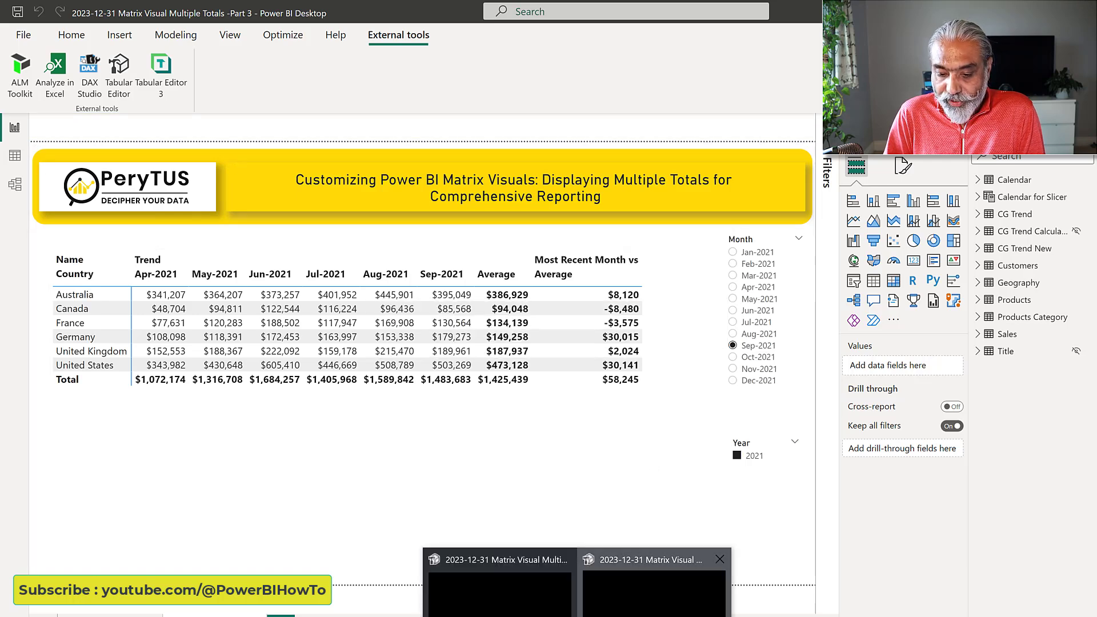
Return to Tabular Editor and delete the KEEPFILTERS block from the first CALCULATE in CG Trend New's Trend item
left_click(628, 576)
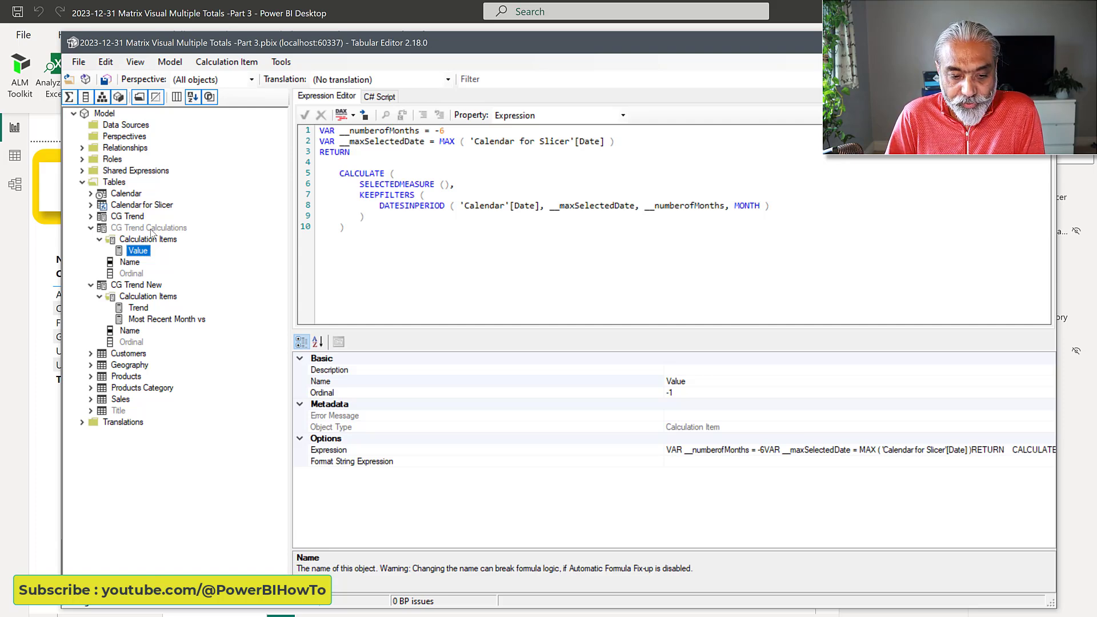
left_click(141, 308)
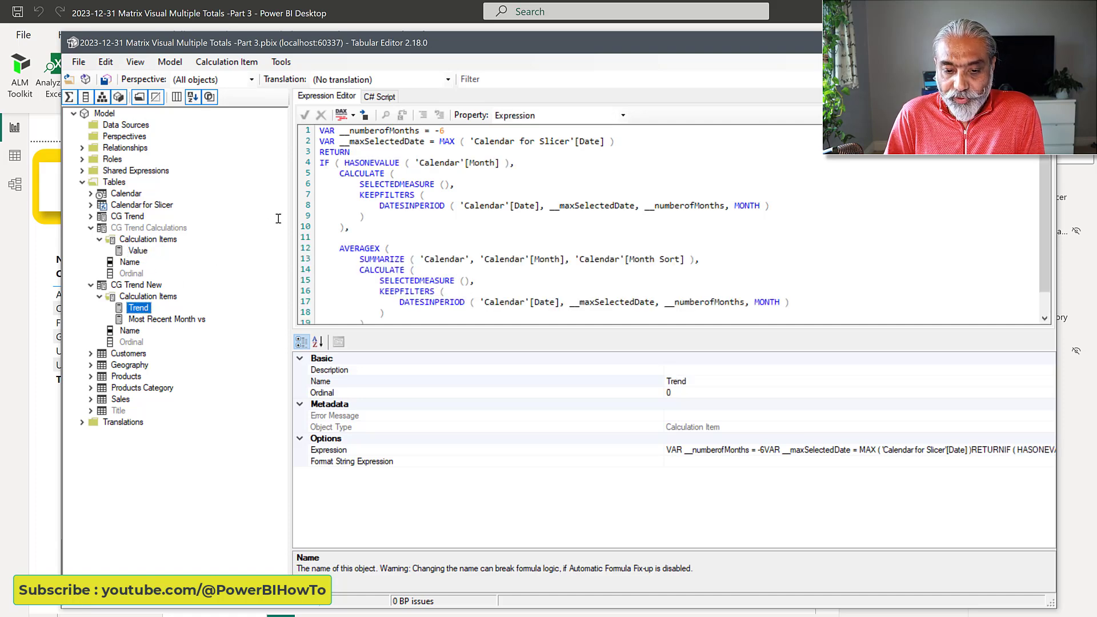
left_click_drag(339, 173, 380, 216)
left_click(381, 228)
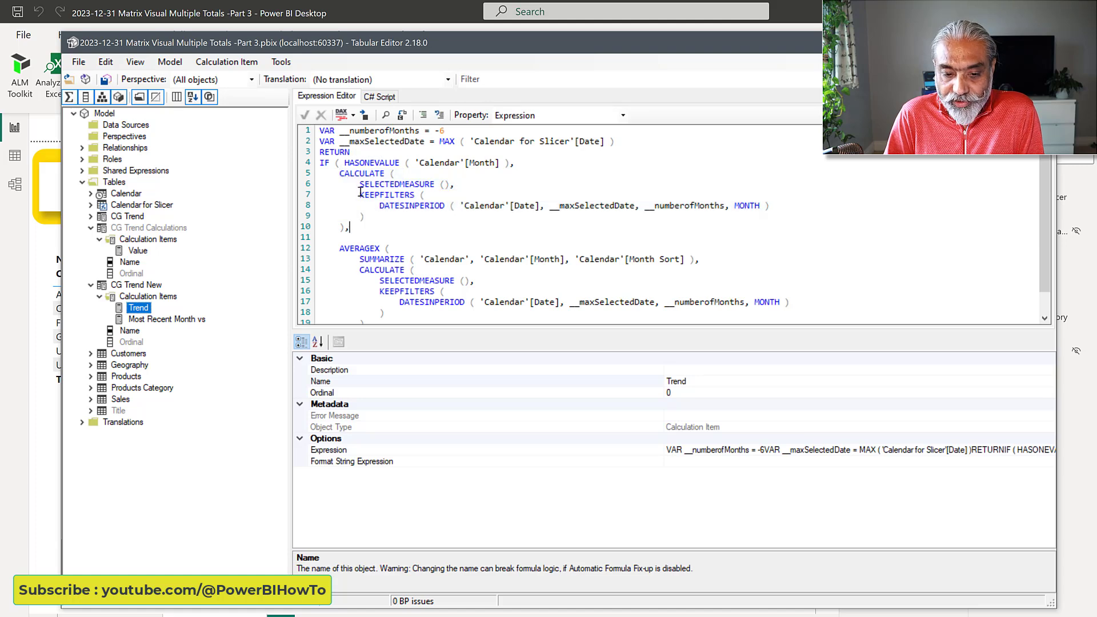
mouse_move(359, 194)
left_mouse_down()
mouse_move(382, 217)
mouse_move(348, 226)
mouse_move(364, 215)
left_mouse_up()
key("Delete")
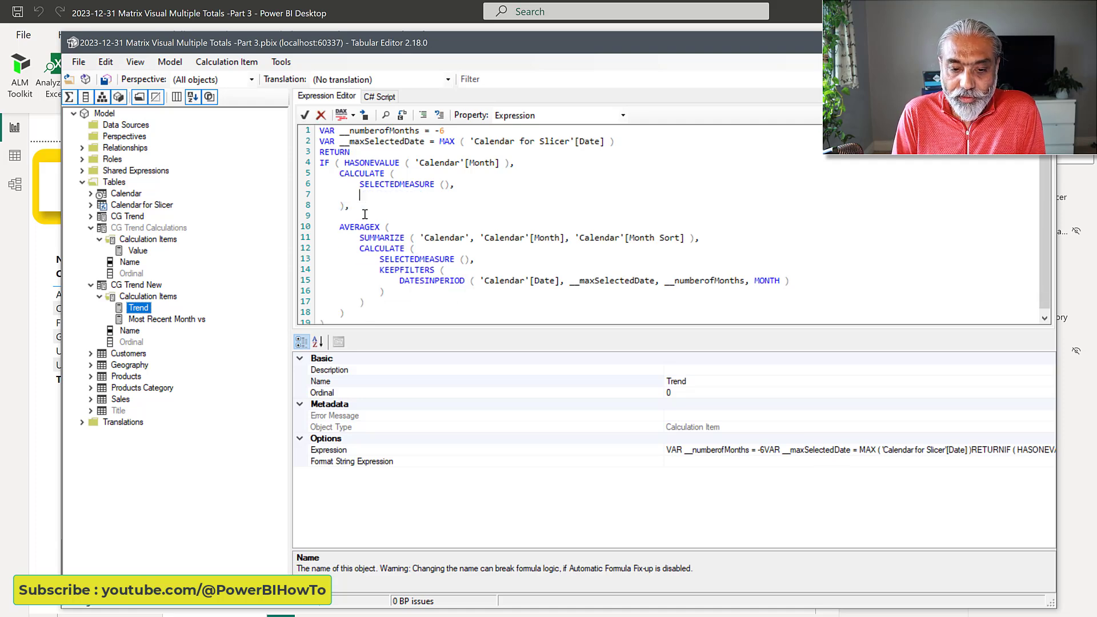
Add the filter 'CG Trend Calculations'[Name] = "Value" to the first CALCULATE in the Trend expression
type("'Cal")
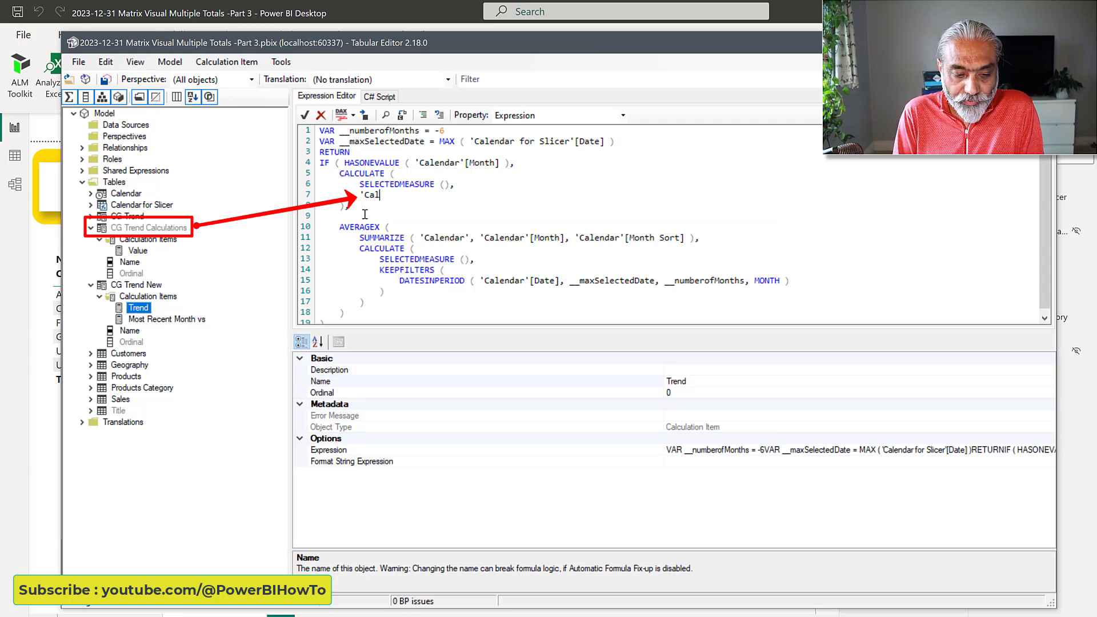
key("BackSpace")
key("BackSpace")
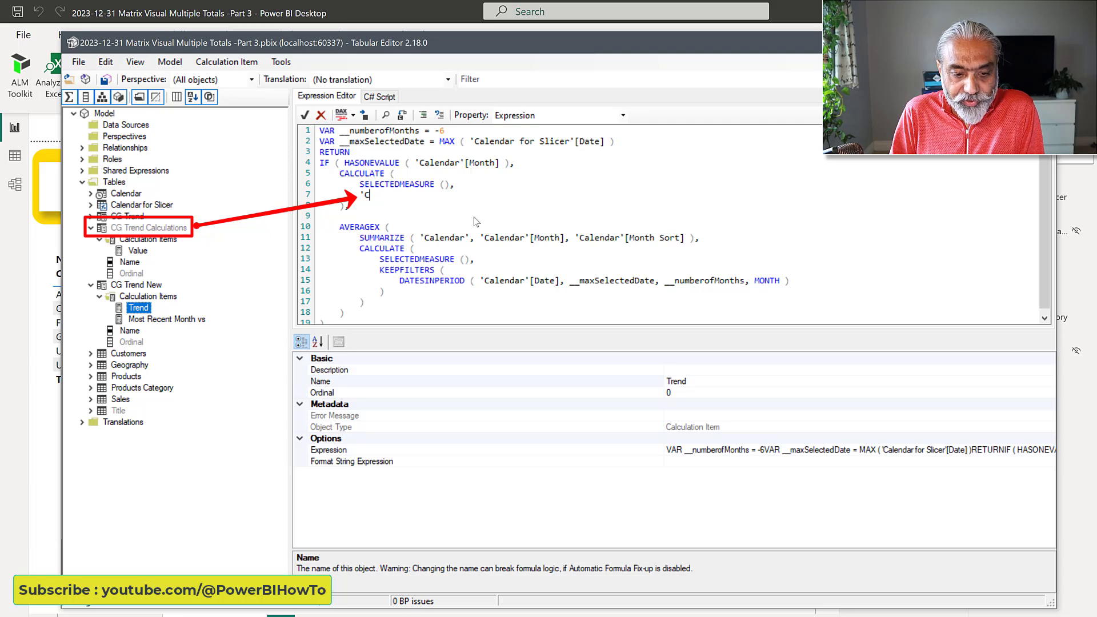
type("G Trend Calculation'")
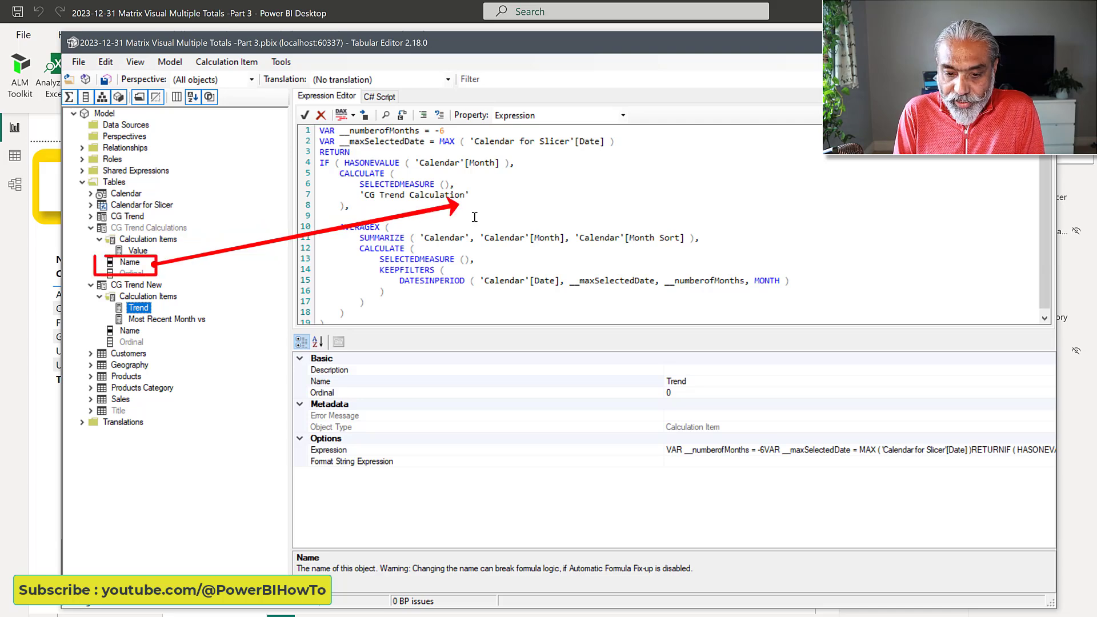
type("[Name] =")
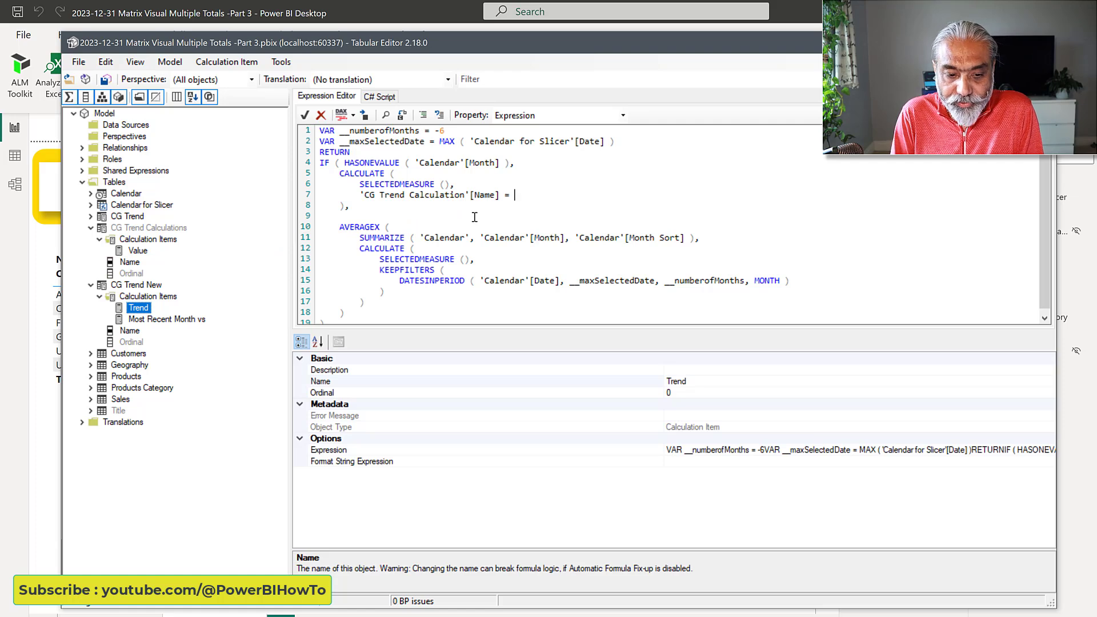
left_click(464, 195)
type("s")
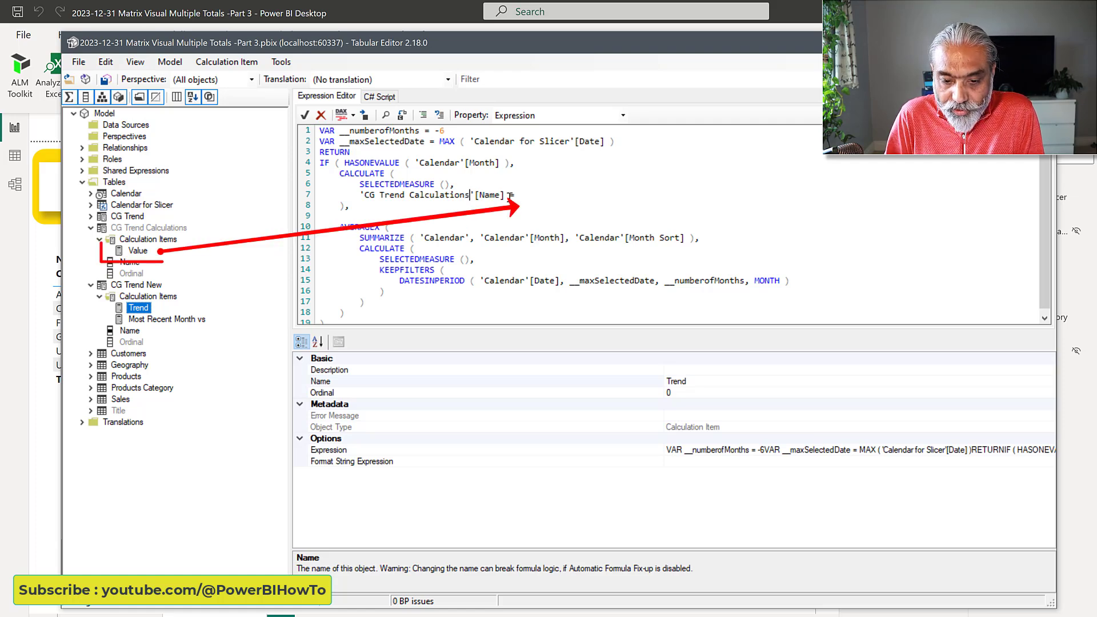
type("\"")
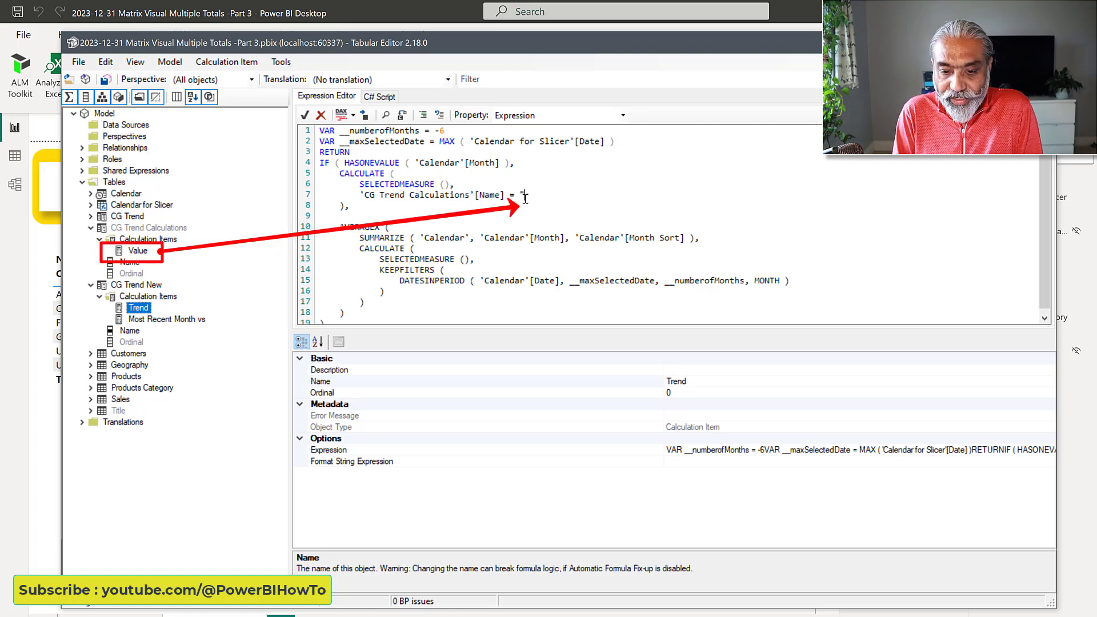
type("Value\"")
key("Return")
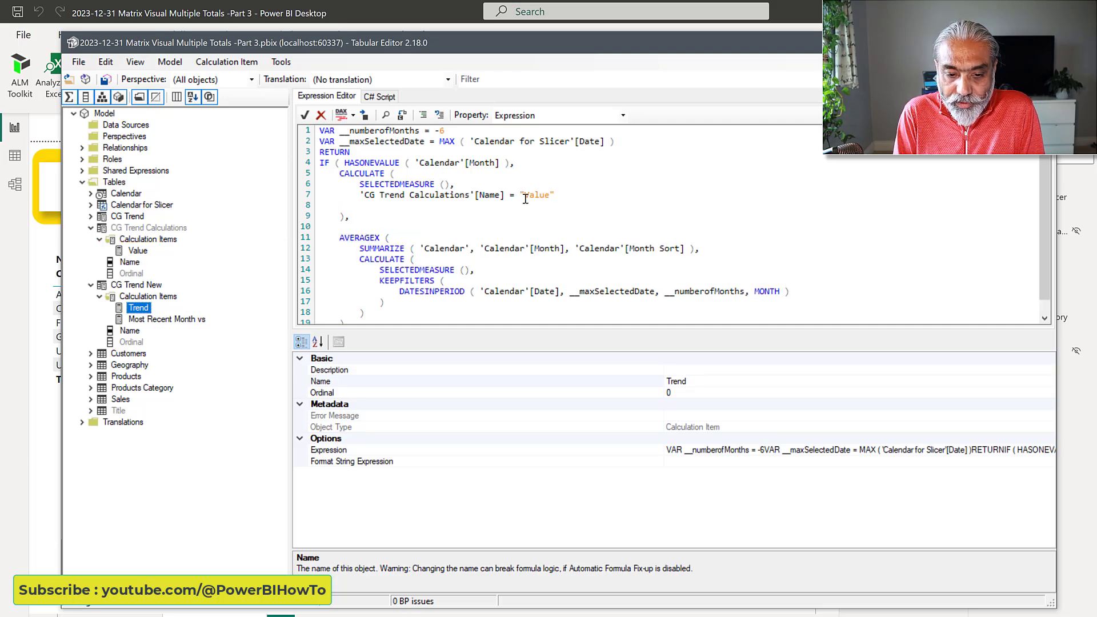
key("BackSpace")
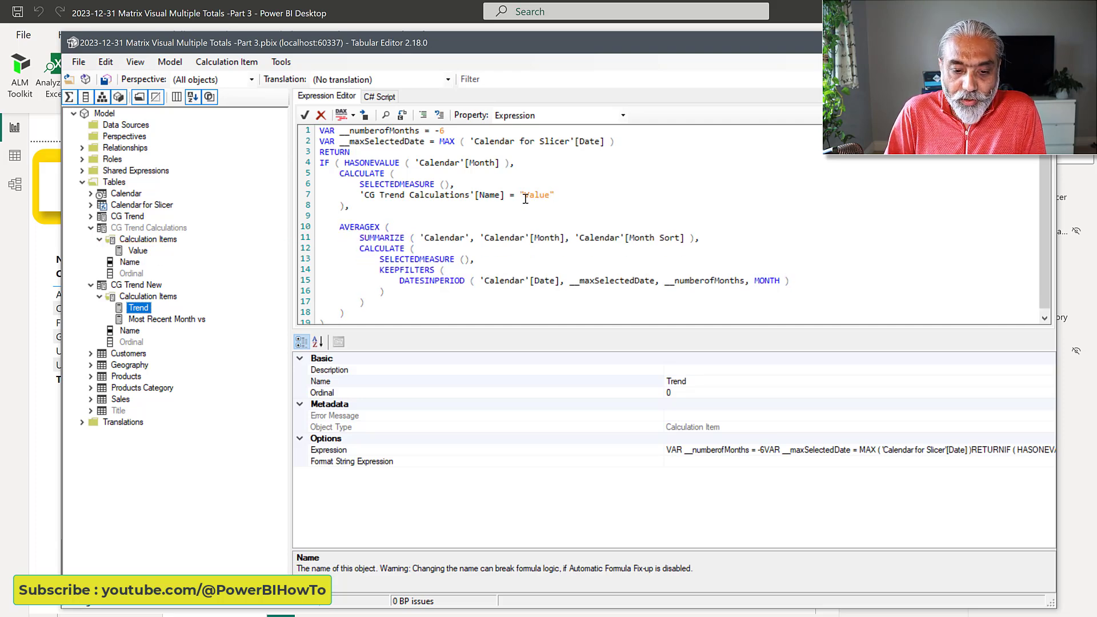
Review the CG Trend Calculations filter line in the Trend expression and the full expression of the Value item it references
left_click(360, 195)
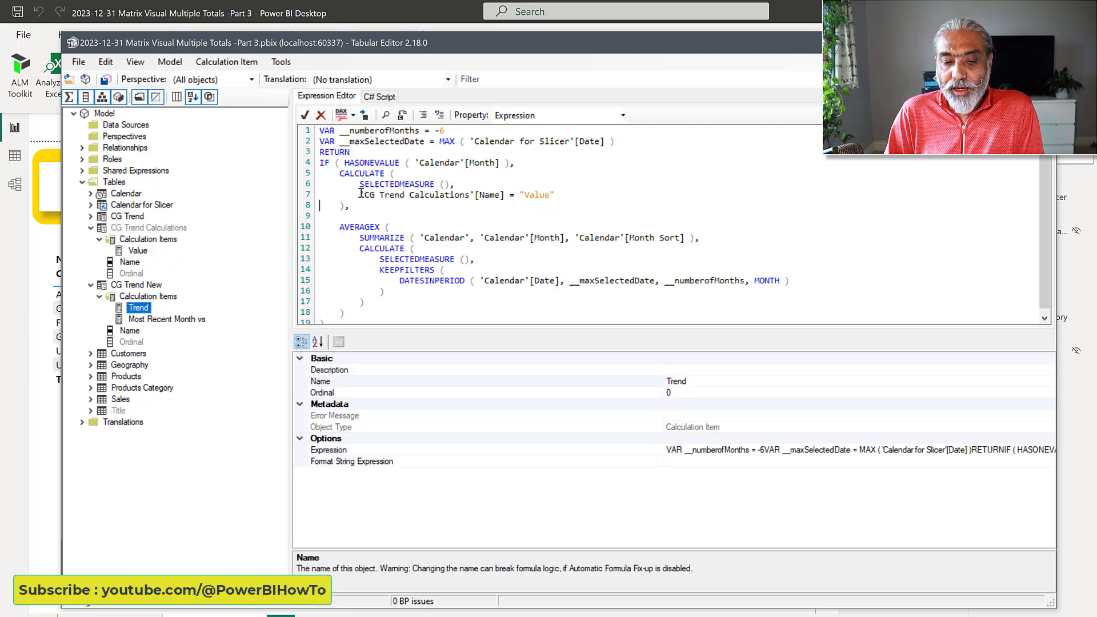
left_click_drag(360, 195, 582, 193)
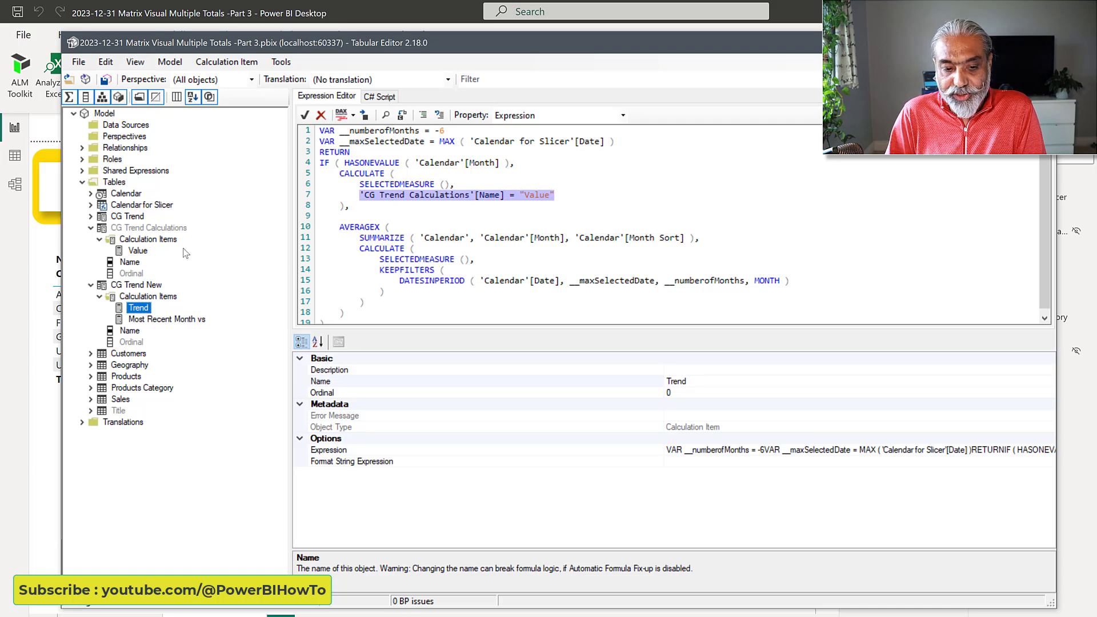
left_click(141, 253)
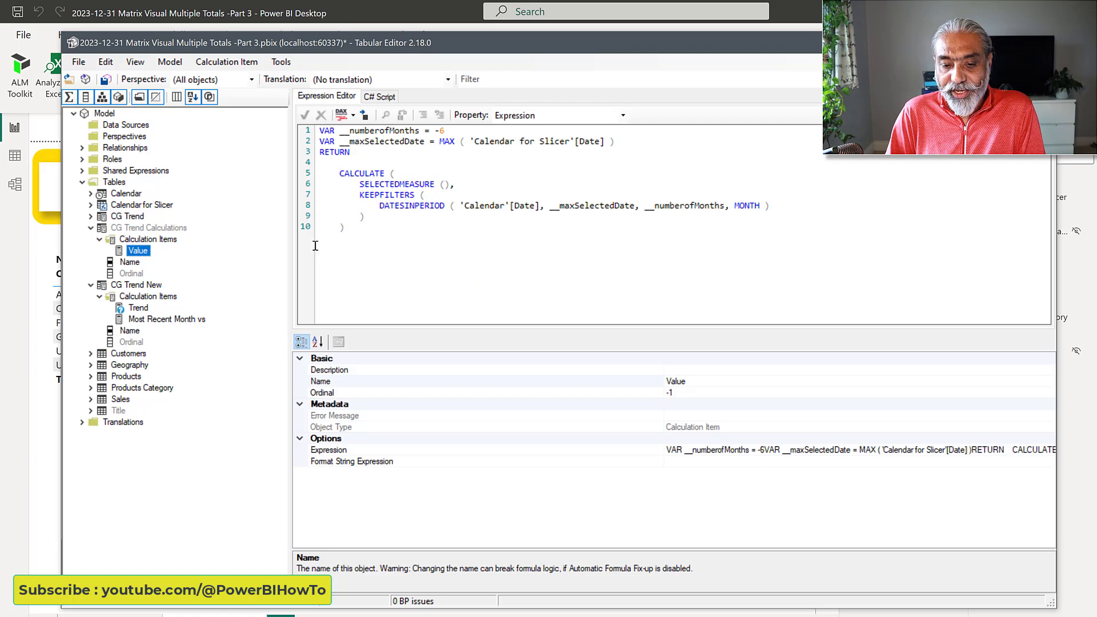
left_click_drag(373, 225, 231, 112)
Save the changes to the connected model and switch to Power BI Desktop to check the matrix
left_click(108, 79)
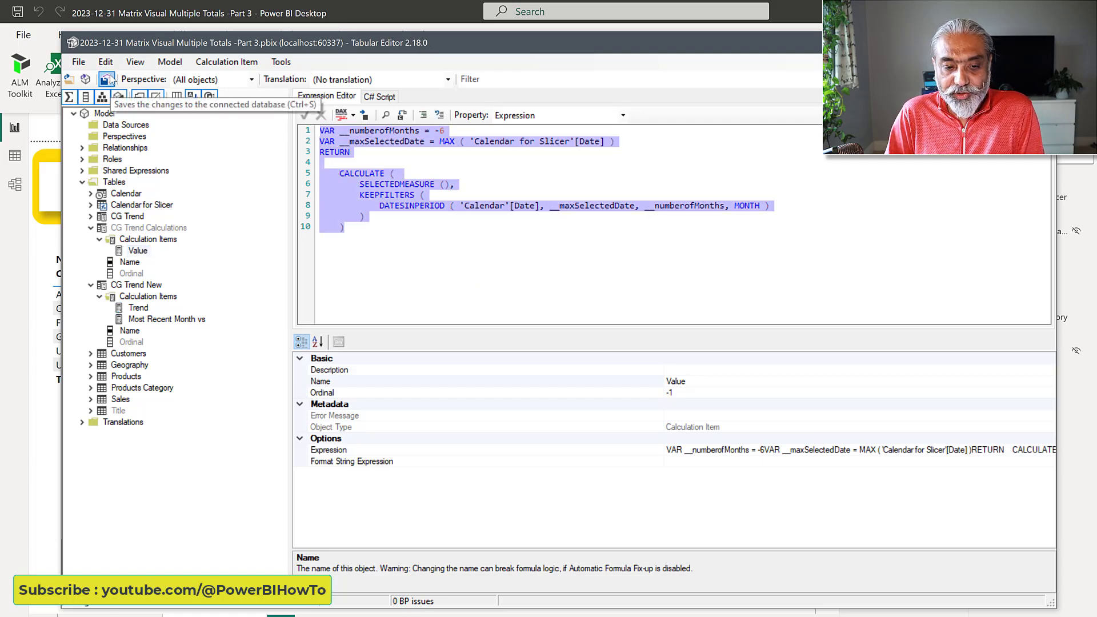
left_click(44, 416)
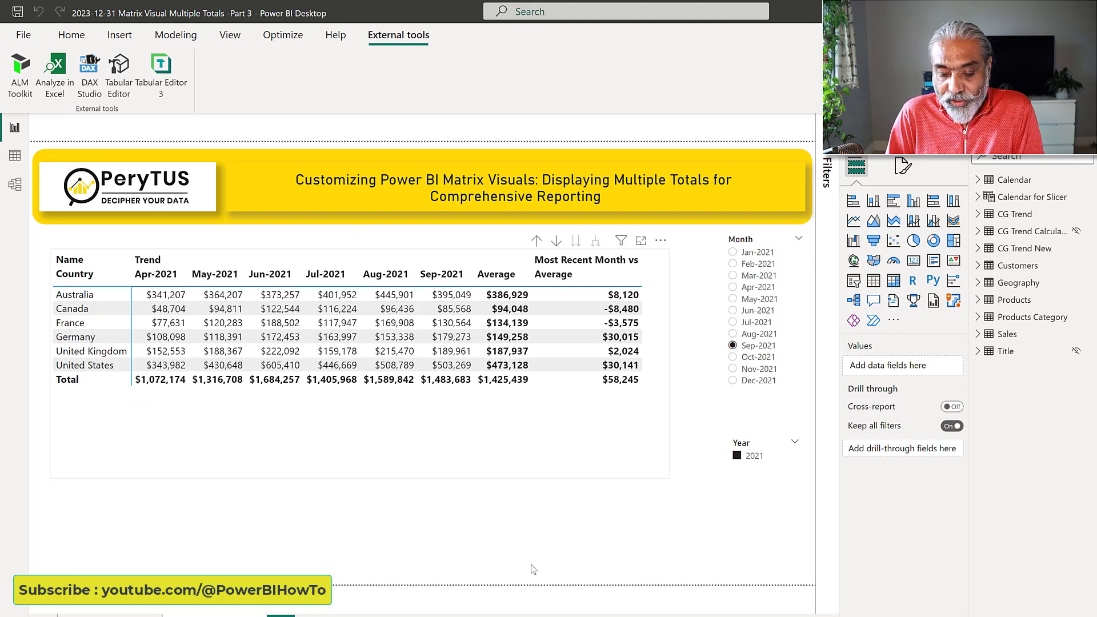
Return to Tabular Editor and replace the CALCULATE block inside Trend's AVERAGEX with a copy of the expression's first CALCULATE block
mouse_move(580, 615)
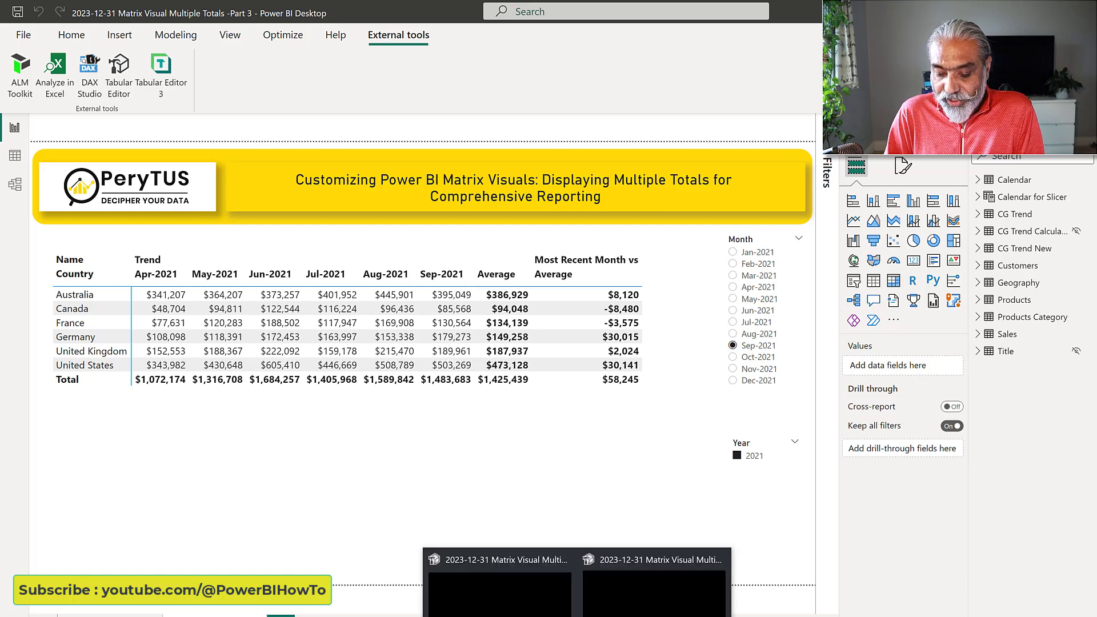
left_click(657, 594)
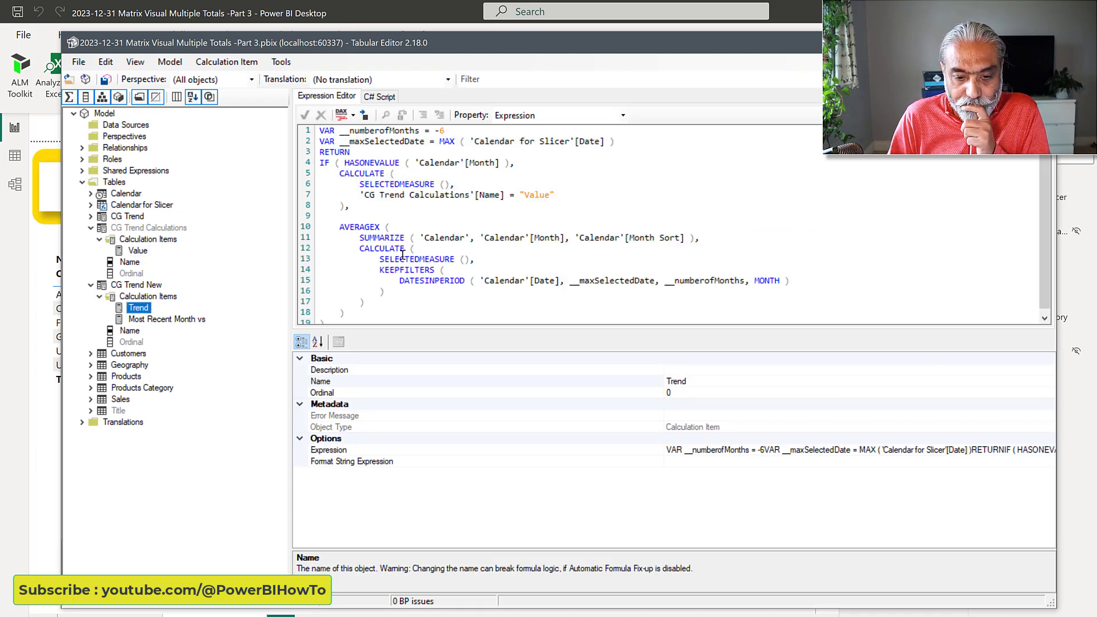
scroll(402, 256, "down", 1)
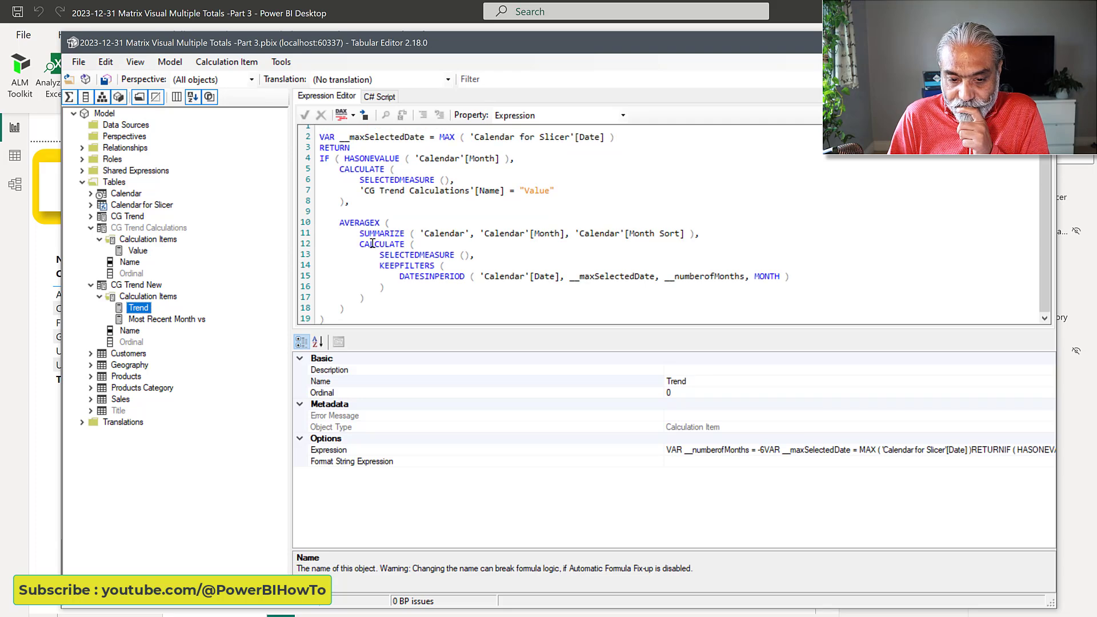
left_click_drag(369, 245, 383, 247)
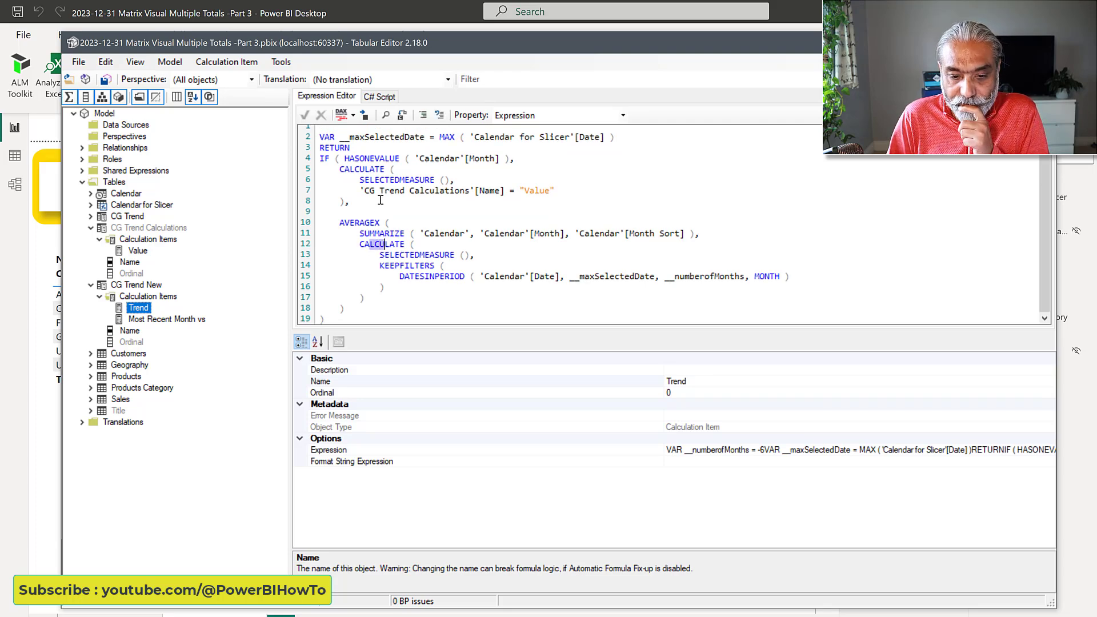
left_click_drag(350, 201, 320, 169)
key("ctrl+c")
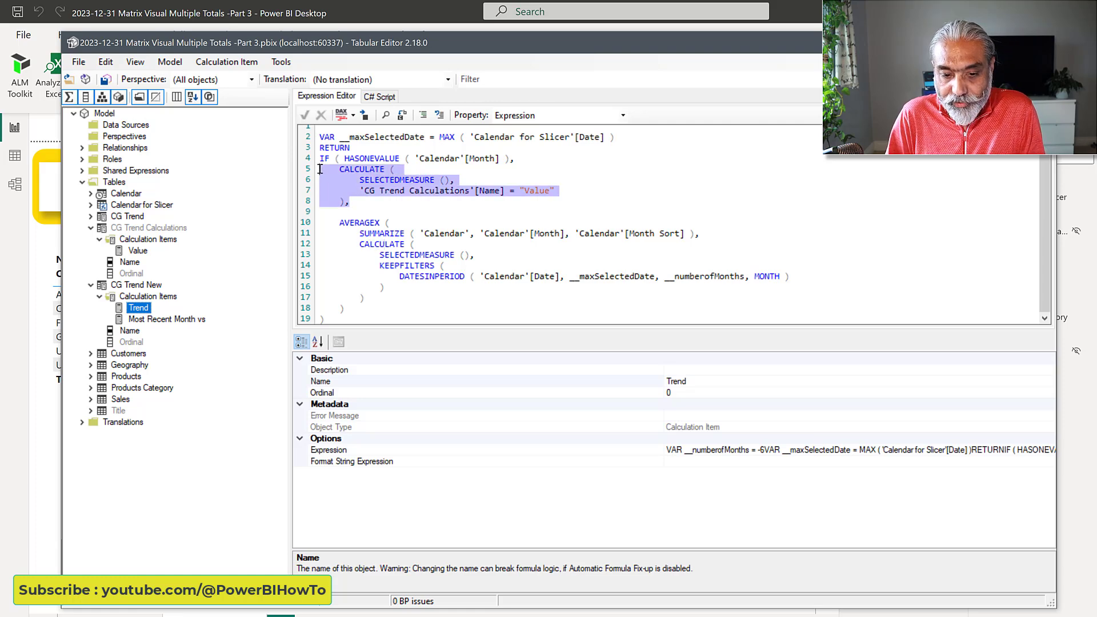
left_click_drag(368, 297, 304, 244)
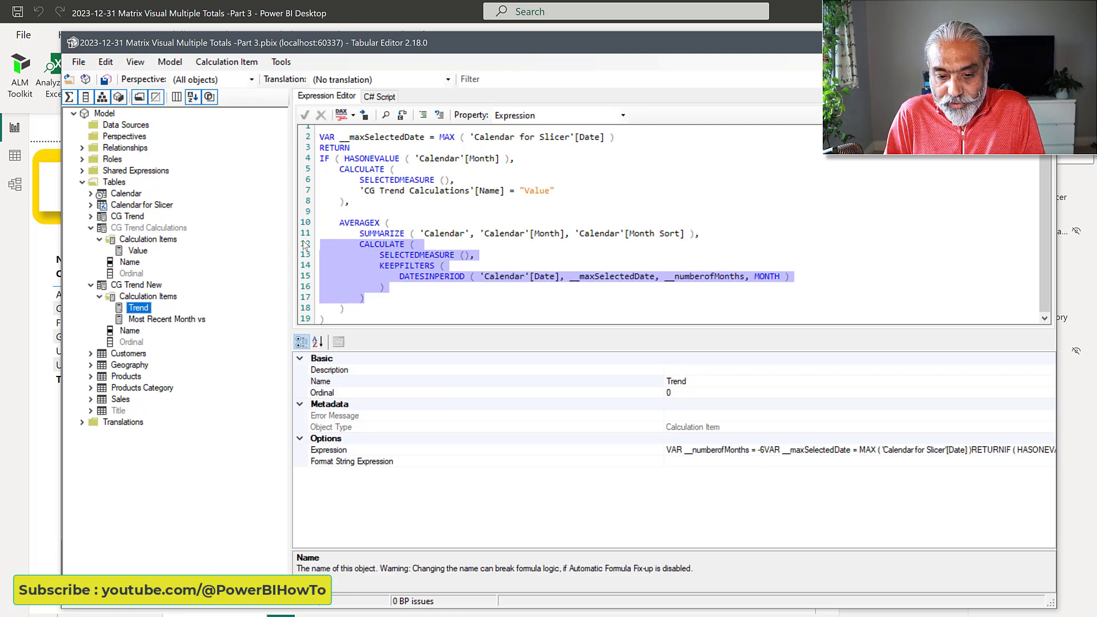
key("ctrl+v")
Indent the pasted CALCULATE block one level inside Trend's AVERAGEX
left_click(339, 248)
left_click(354, 270, "shift")
left_click(359, 279, "shift")
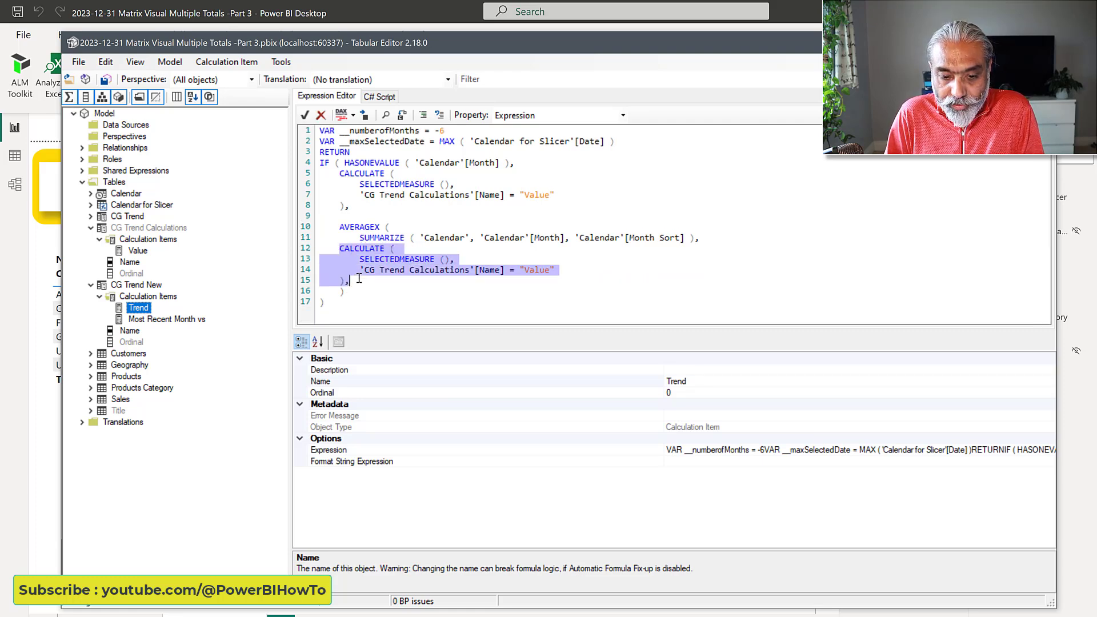
key("Tab")
Replace the AVERAGEX block in the Most Recent Month vs item with a copy of Trend's AVERAGEX block and save the changes to the model
left_click(358, 295)
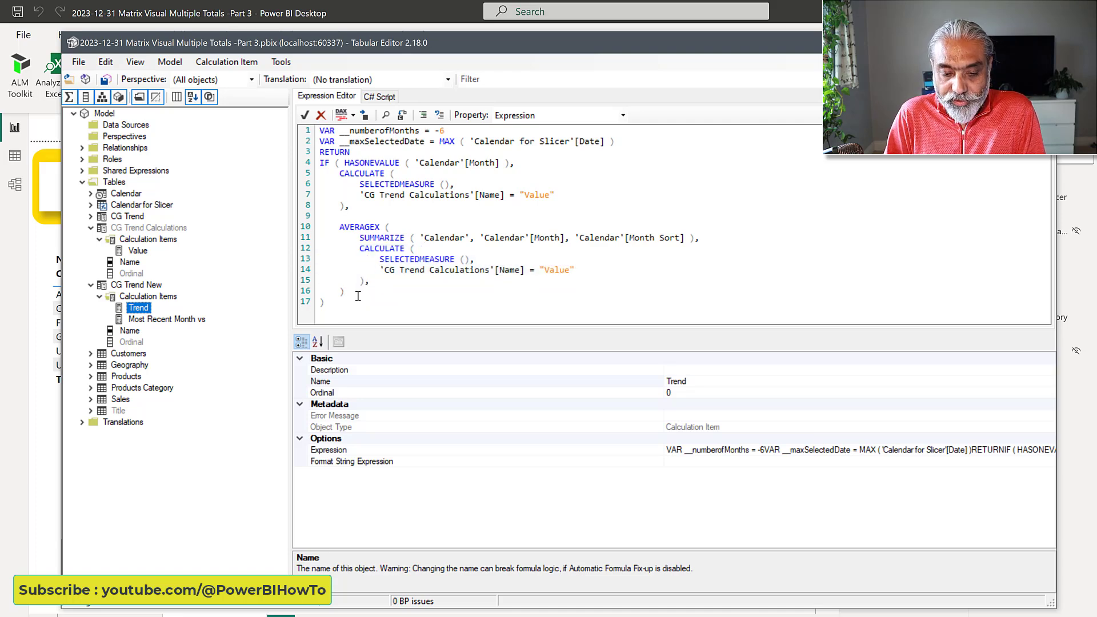
left_click(300, 245, "shift")
left_click(300, 237, "shift")
left_click(301, 231, "shift")
key("ctrl+c")
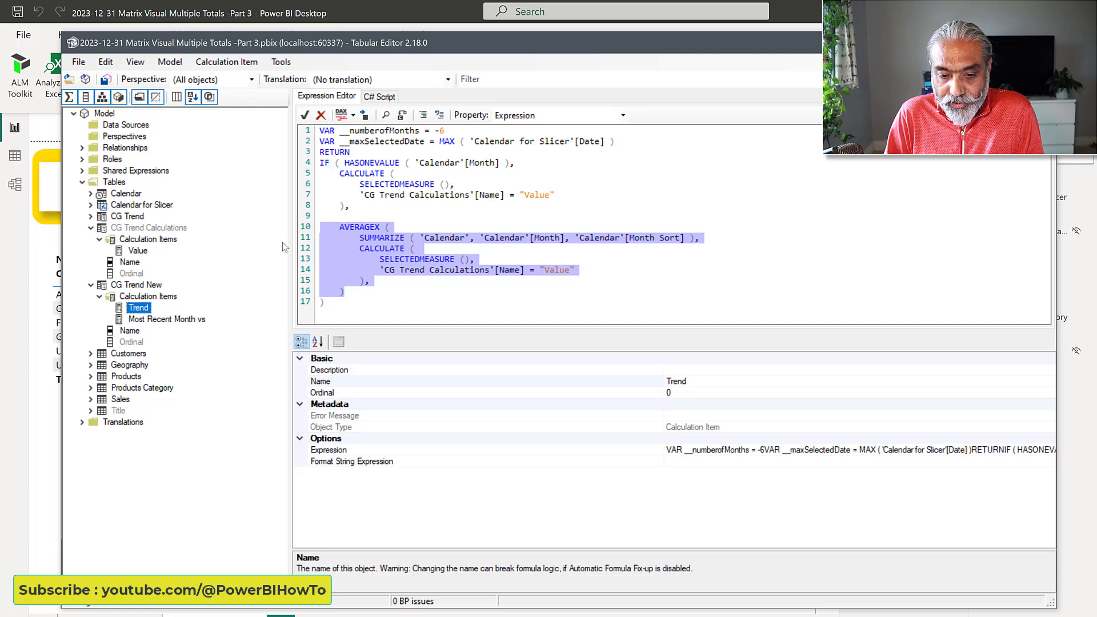
left_click(189, 321)
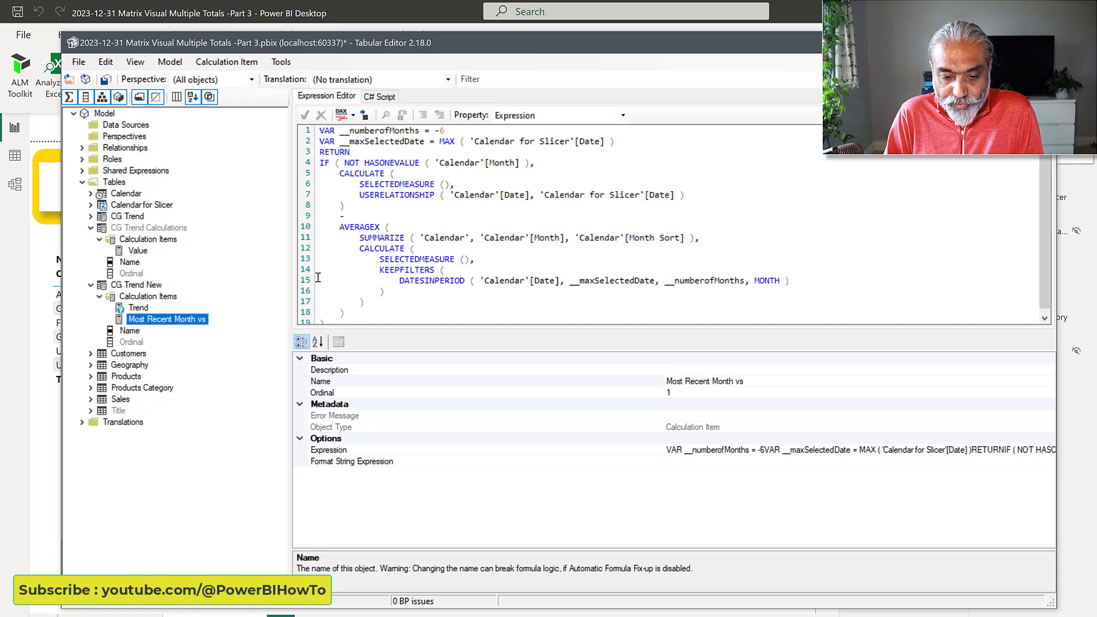
left_click(304, 229, "shift")
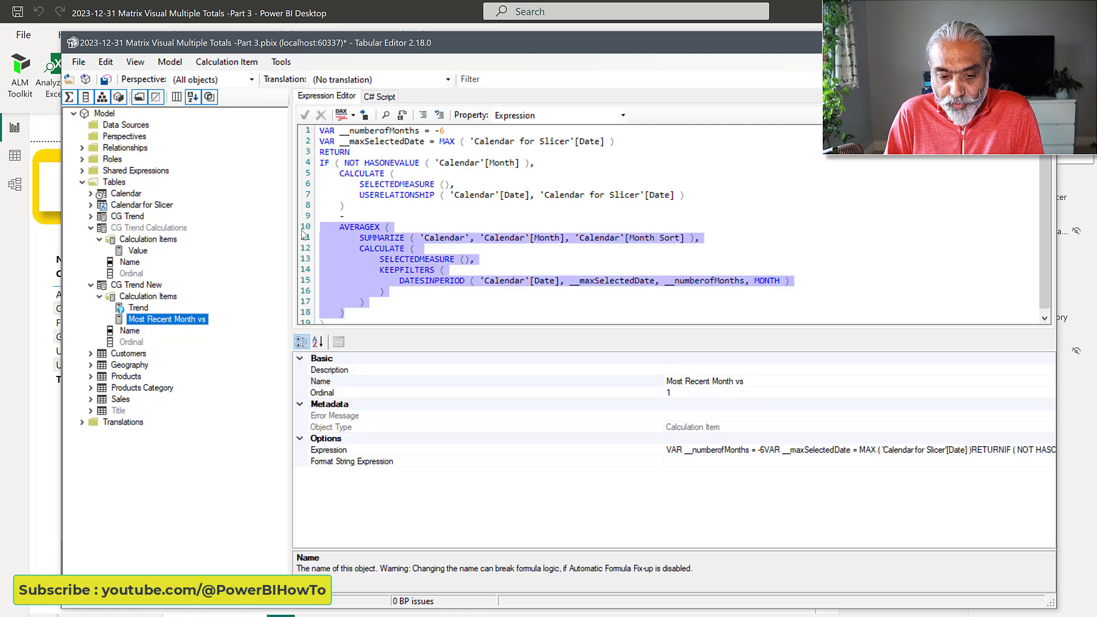
key("ctrl+v")
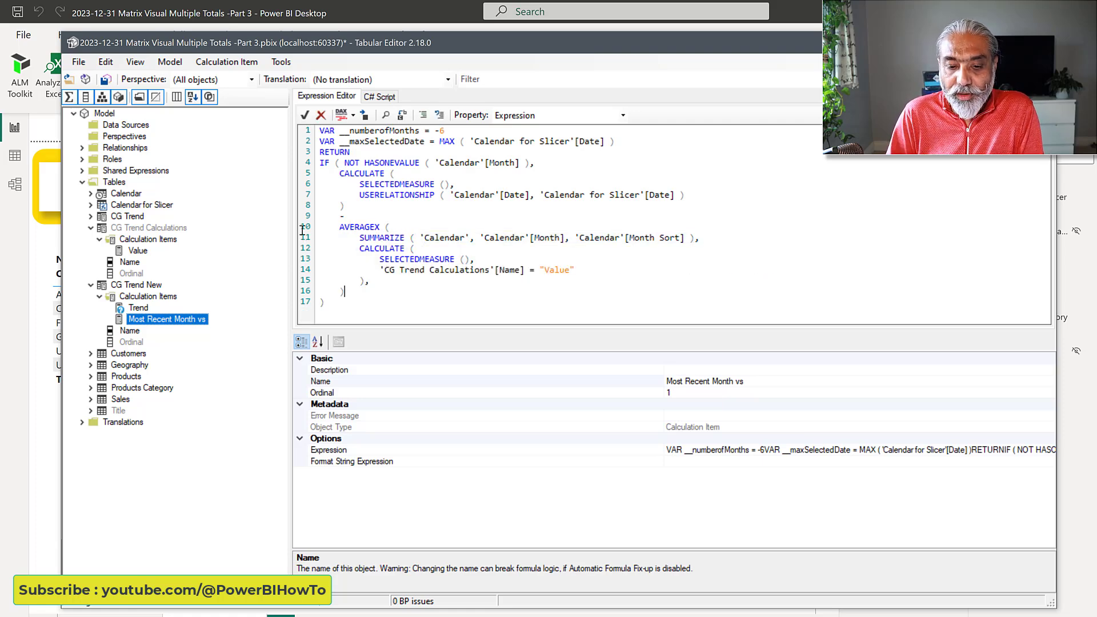
left_click(105, 80)
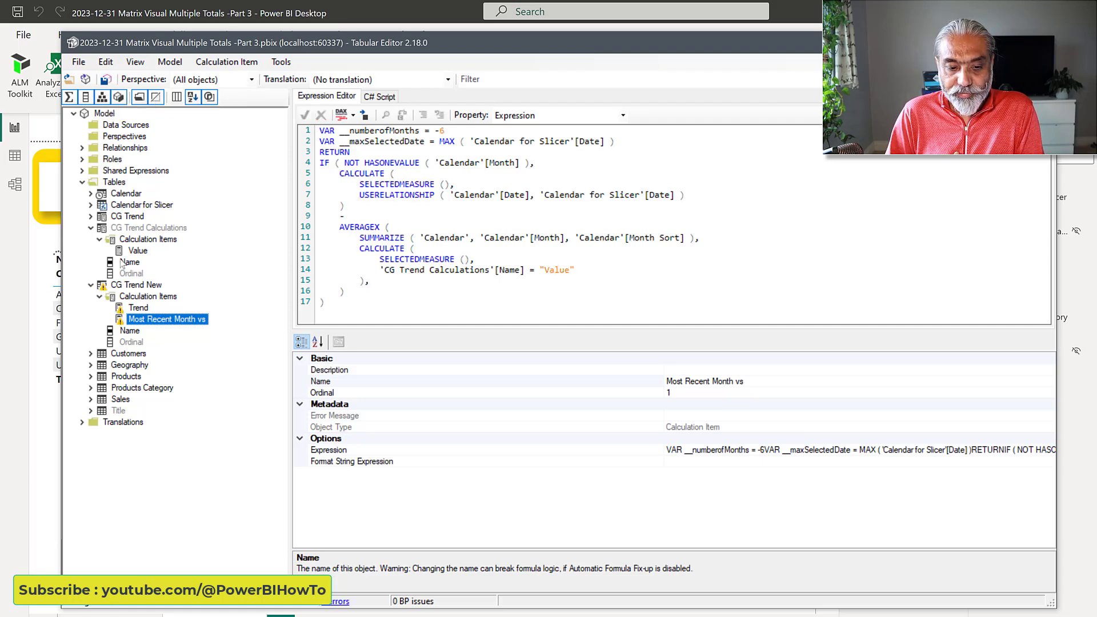
Delete the trailing comma after the inner CALCULATE's closing parenthesis in the Trend expression and save to the model
left_click(136, 308)
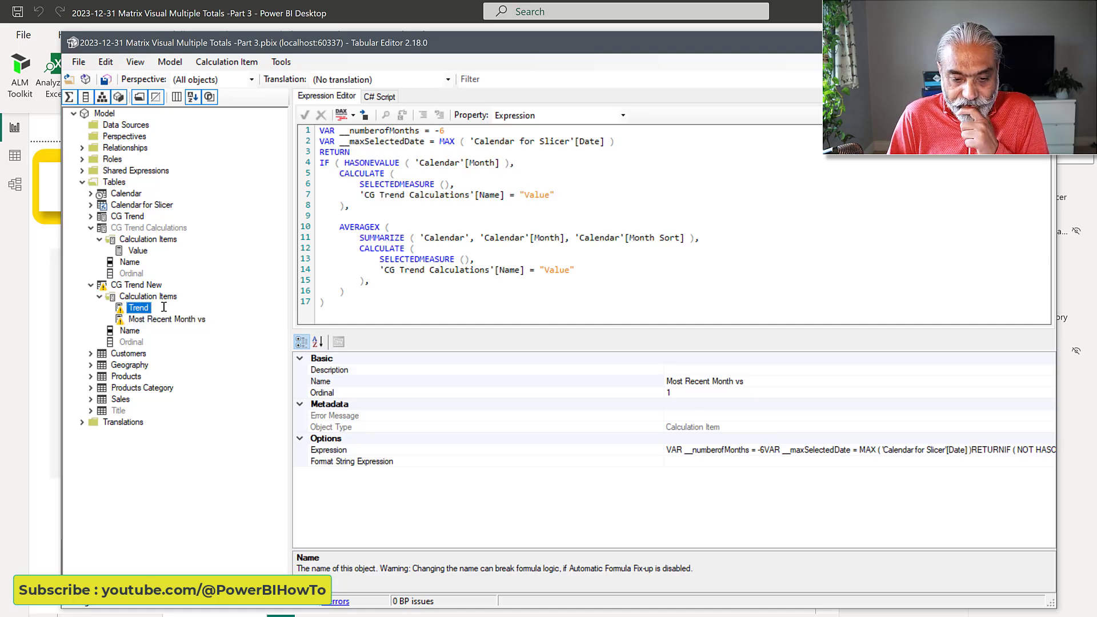
key("F2")
left_click(393, 287)
key("BackSpace")
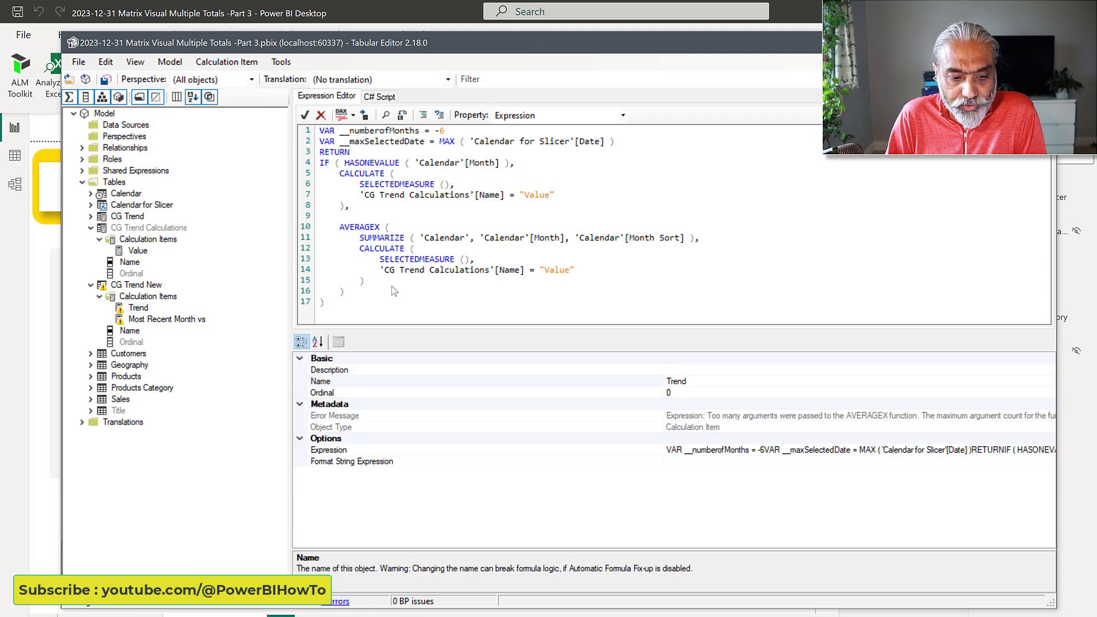
left_click(106, 78)
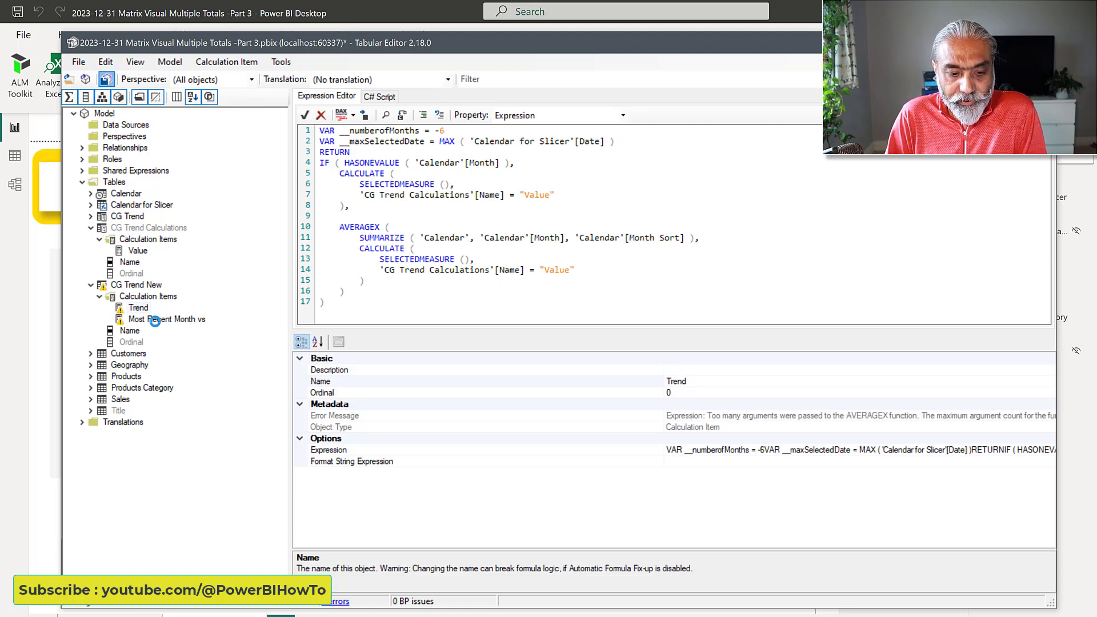
Remove the same trailing comma from the Most Recent Month vs expression, save to the model and switch to Power BI Desktop
left_click(155, 319)
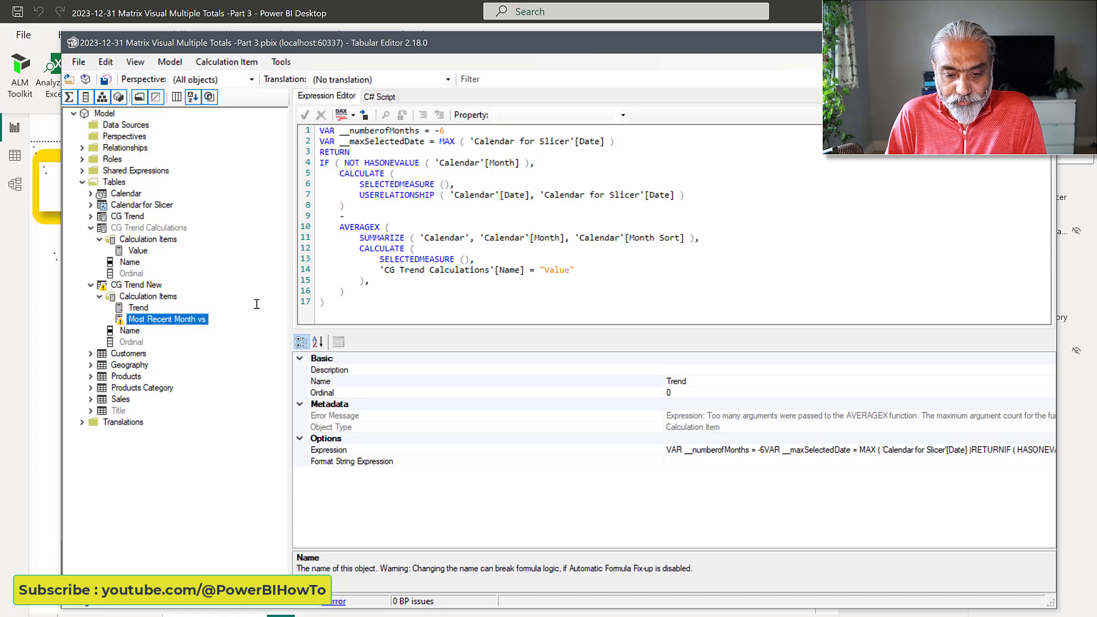
left_click(386, 281)
key("BackSpace")
left_click(106, 79)
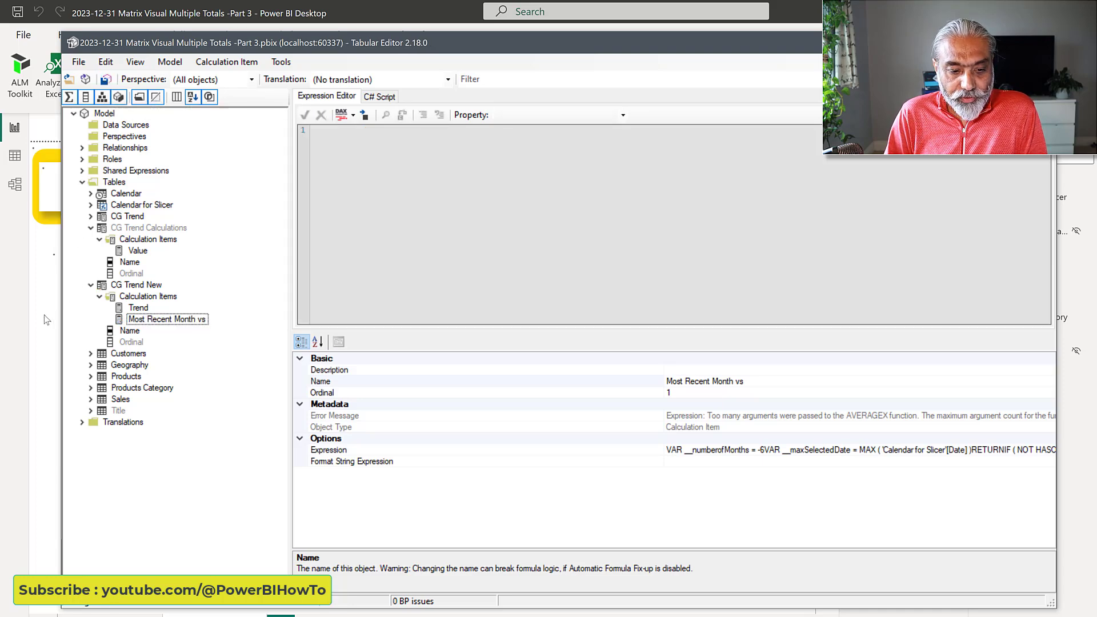
left_click(43, 314)
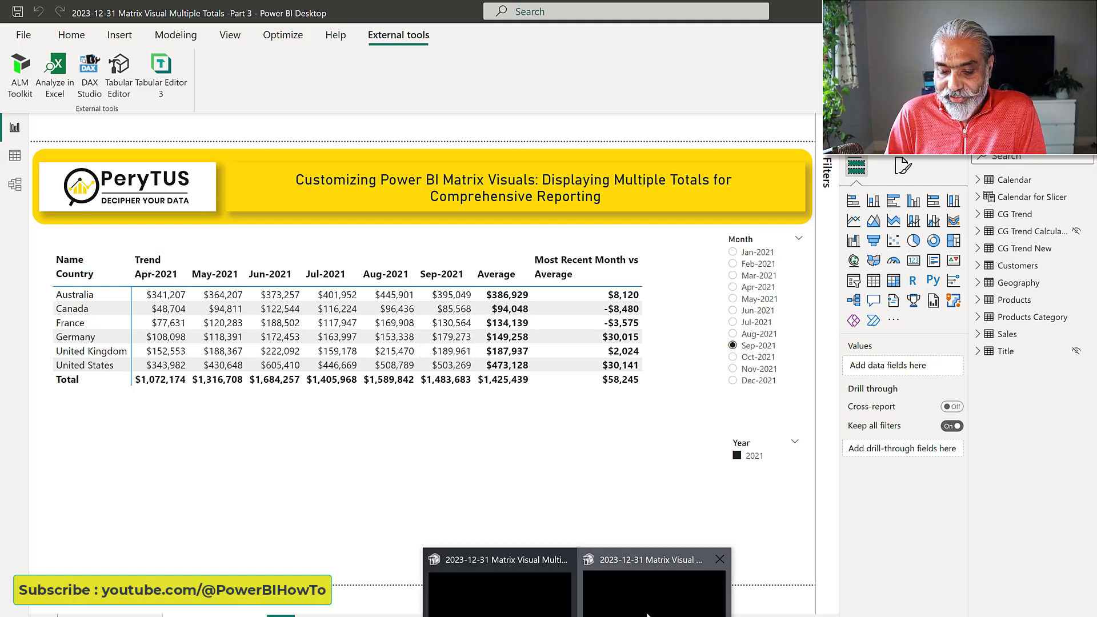
In Tabular Editor, set __numberofMonths to -3 in the Value item's expression, save to the model and switch back to Power BI Desktop
left_click(665, 580)
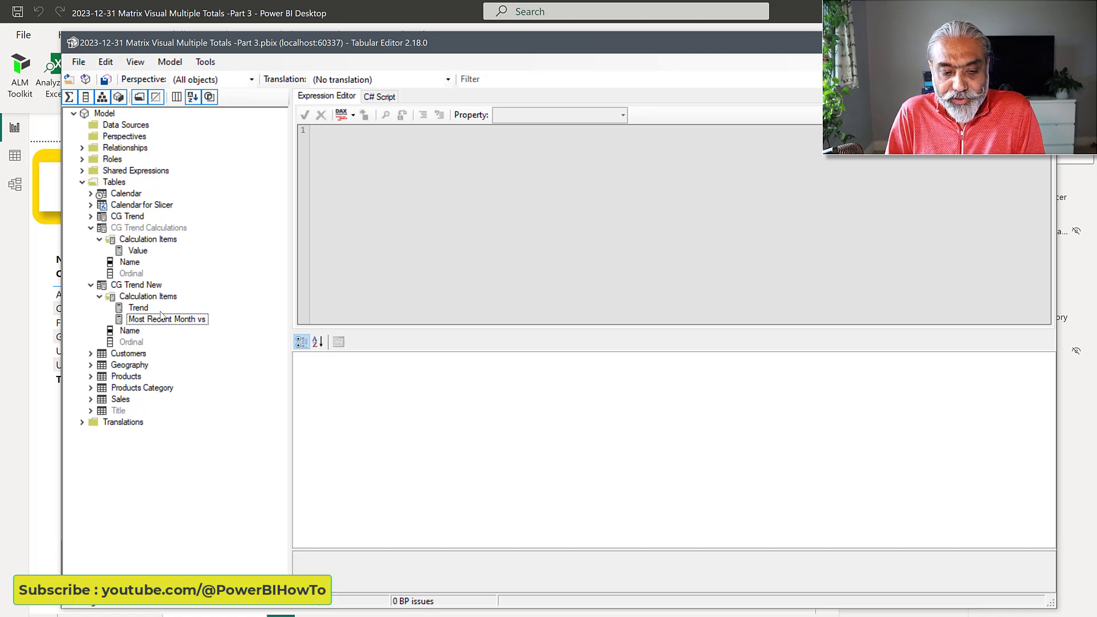
left_click(138, 252)
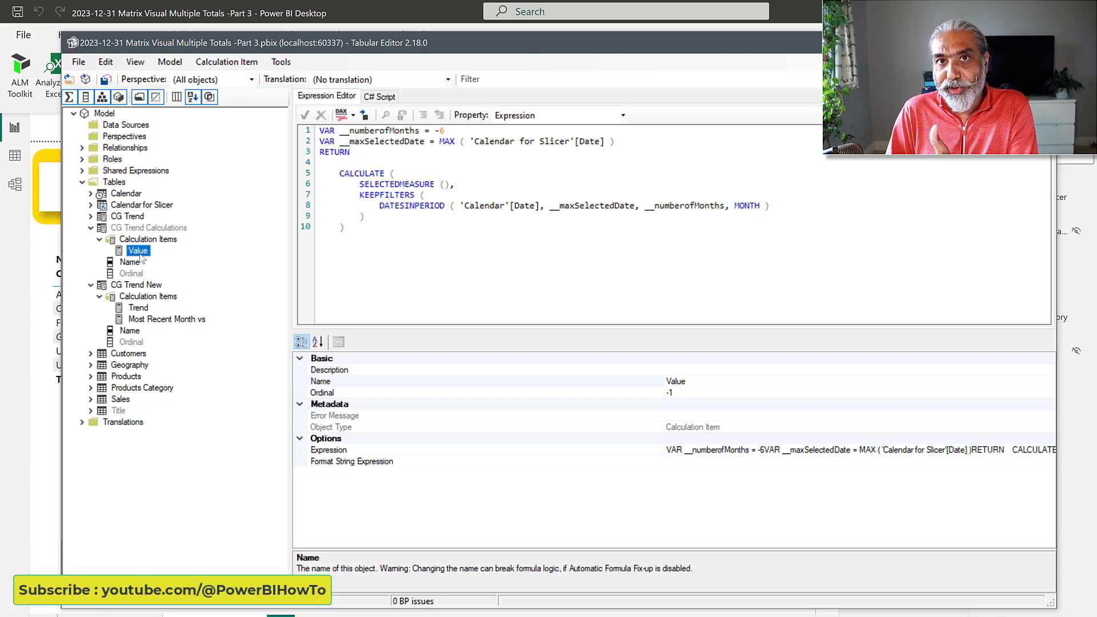
left_click(460, 129)
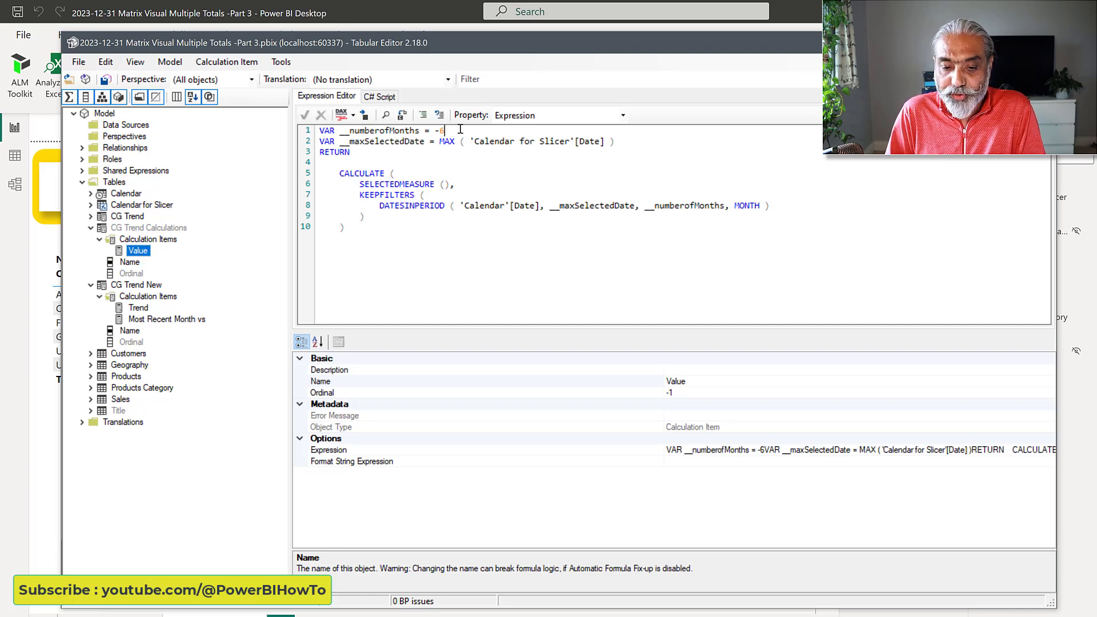
key("BackSpace")
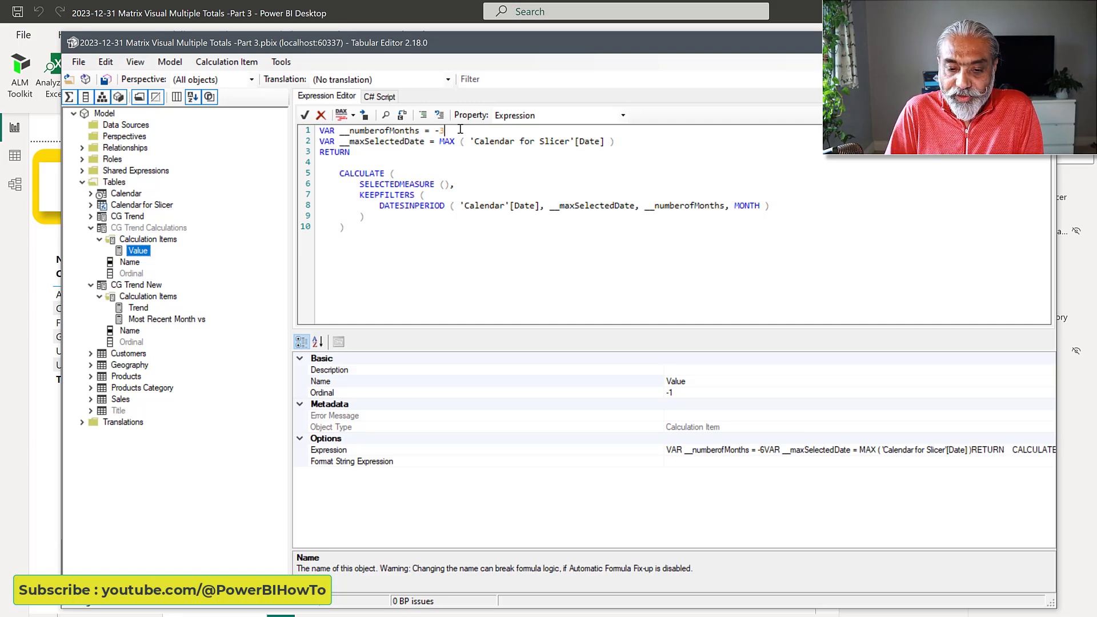
left_click(305, 115)
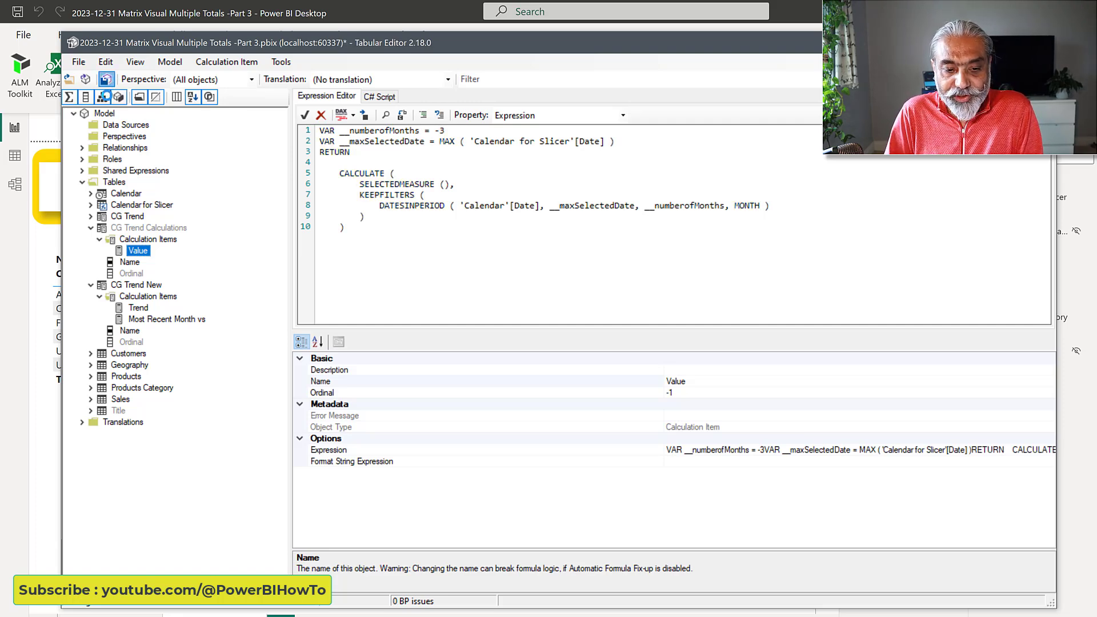
left_click(33, 380)
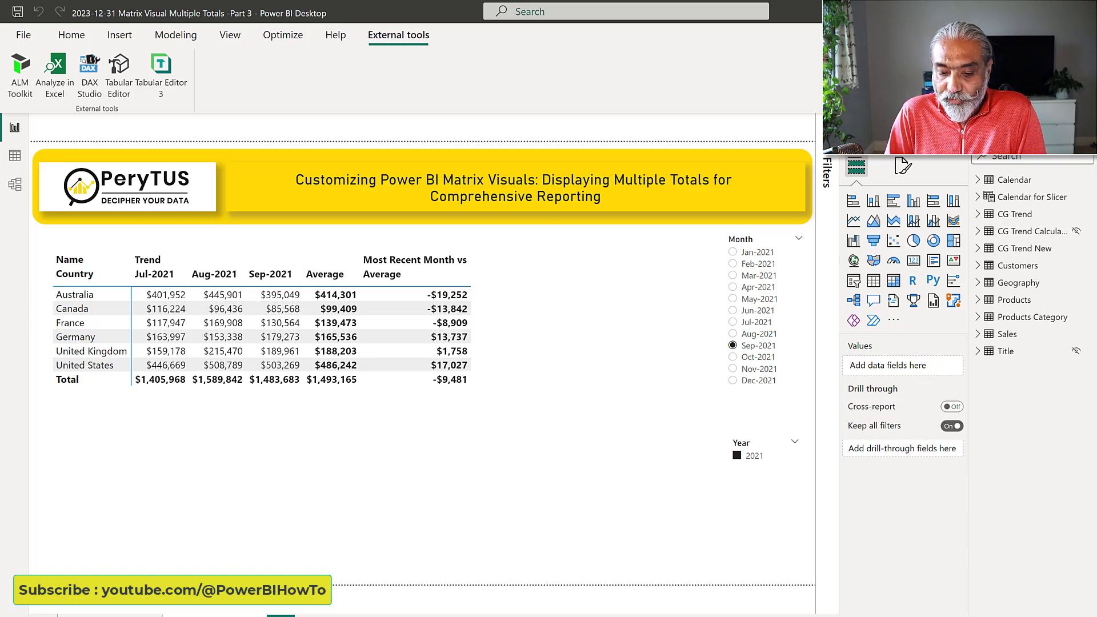
Return to Tabular Editor and examine the AVERAGEX blocks of Trend and Most Recent Month vs, along with the Value item's expression
left_click(664, 614)
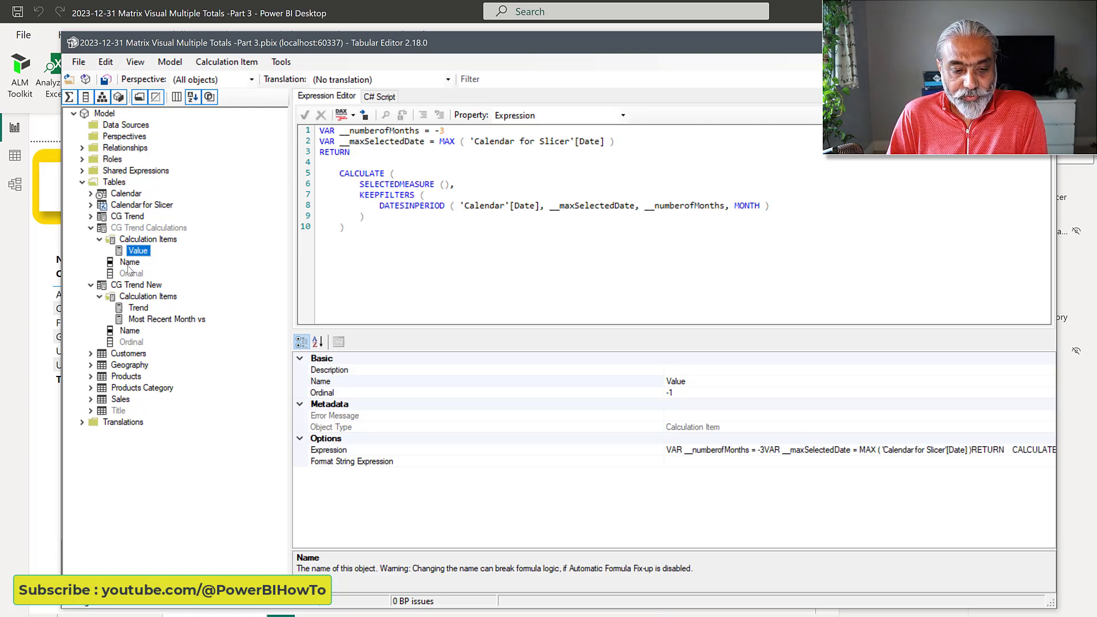
left_click(143, 308)
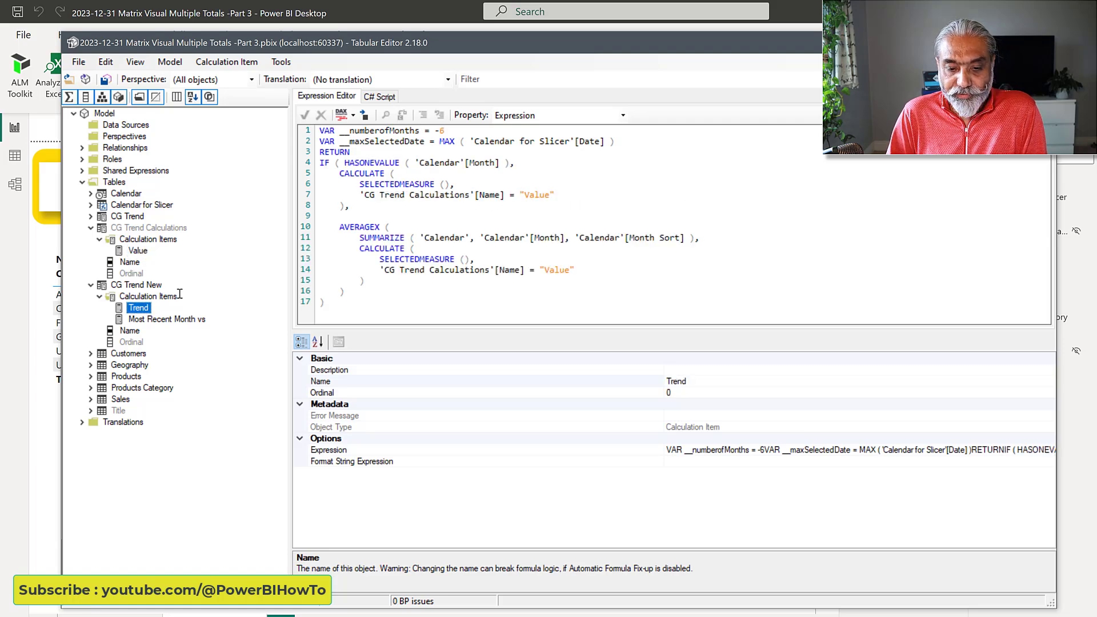
left_click_drag(324, 226, 386, 289)
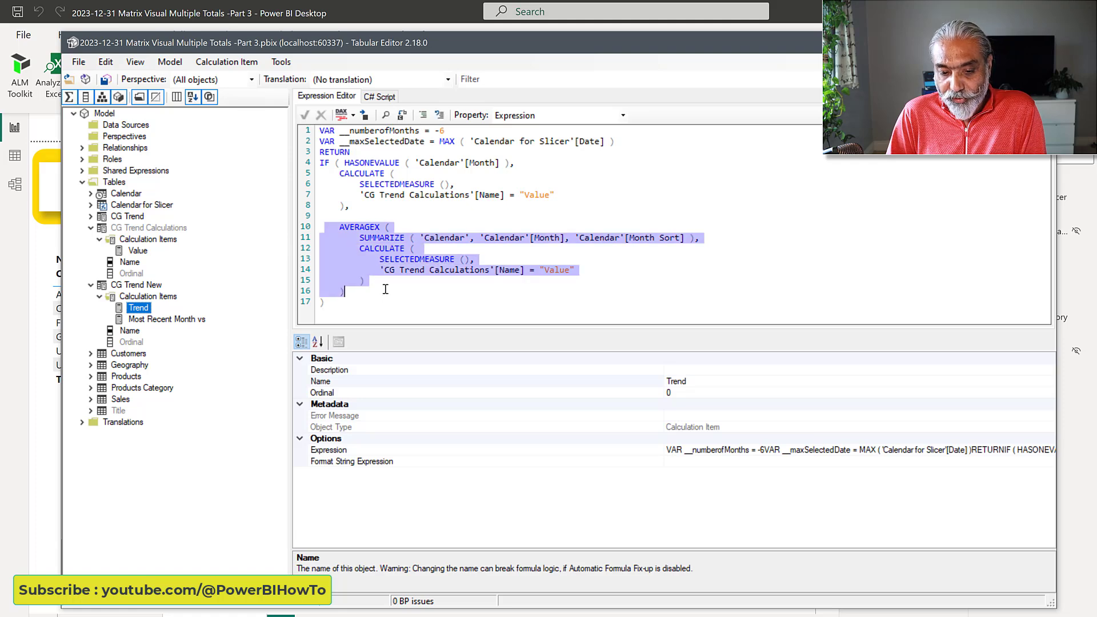
left_click(200, 325)
left_click_drag(330, 227, 398, 295)
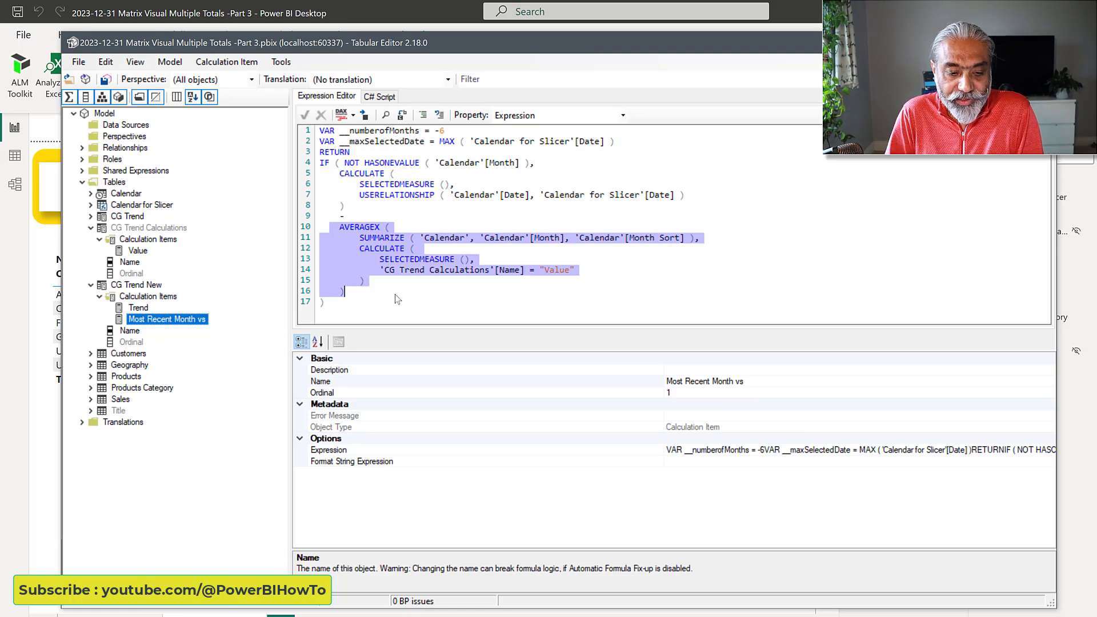
left_click(137, 251)
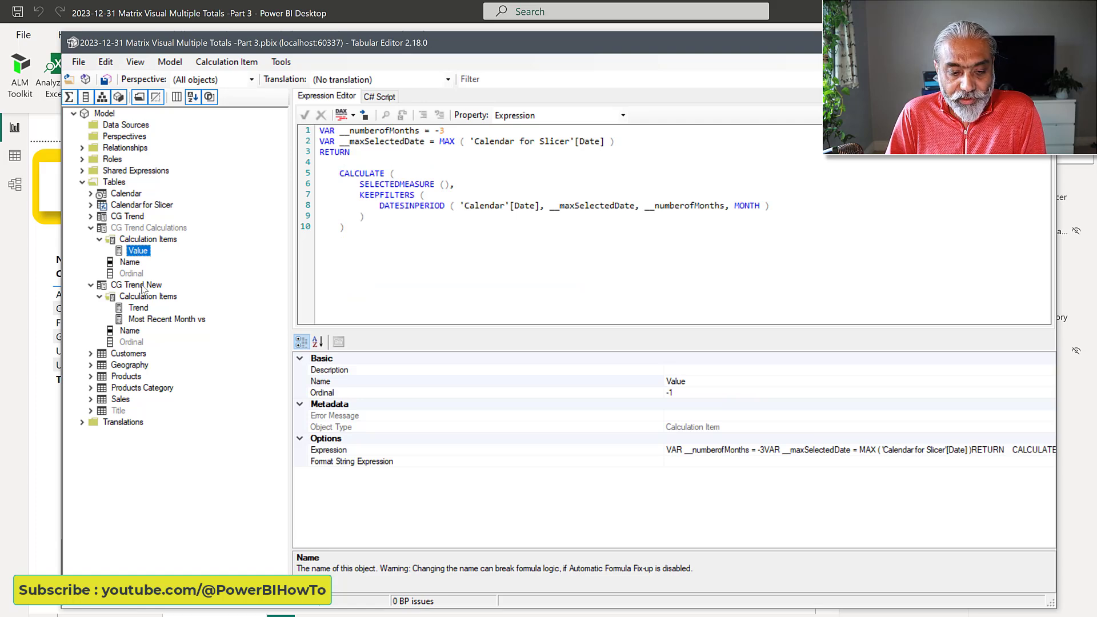
Copy the complete AVERAGEX block from the Trend item's expression in CG Trend New
left_click(147, 309)
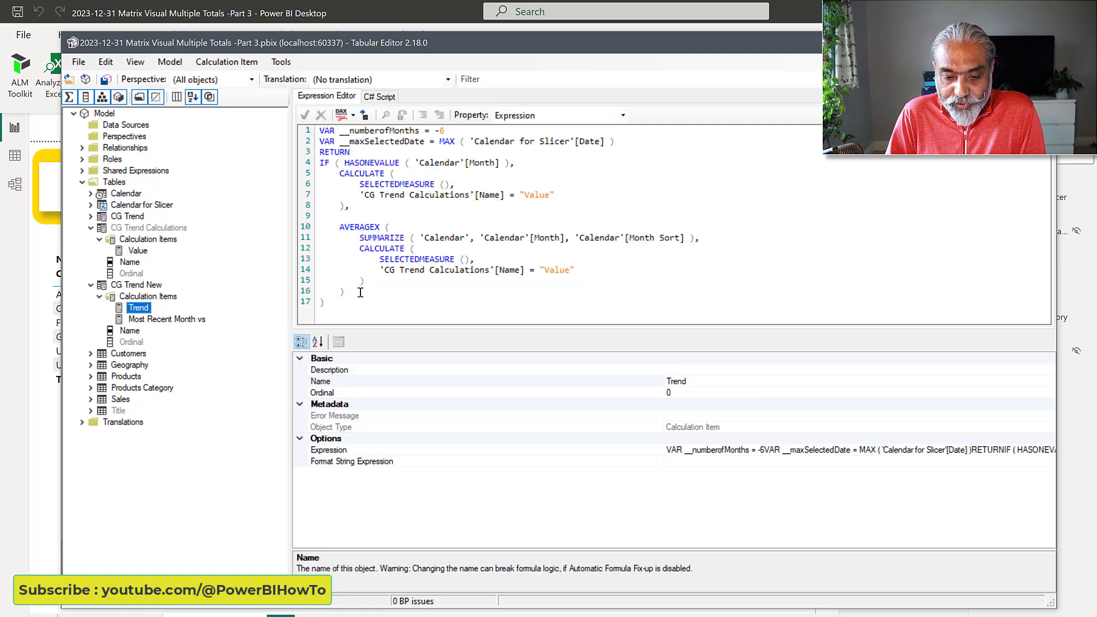
left_click_drag(366, 290, 354, 280)
left_click_drag(309, 245, 298, 228)
key("ctrl+c")
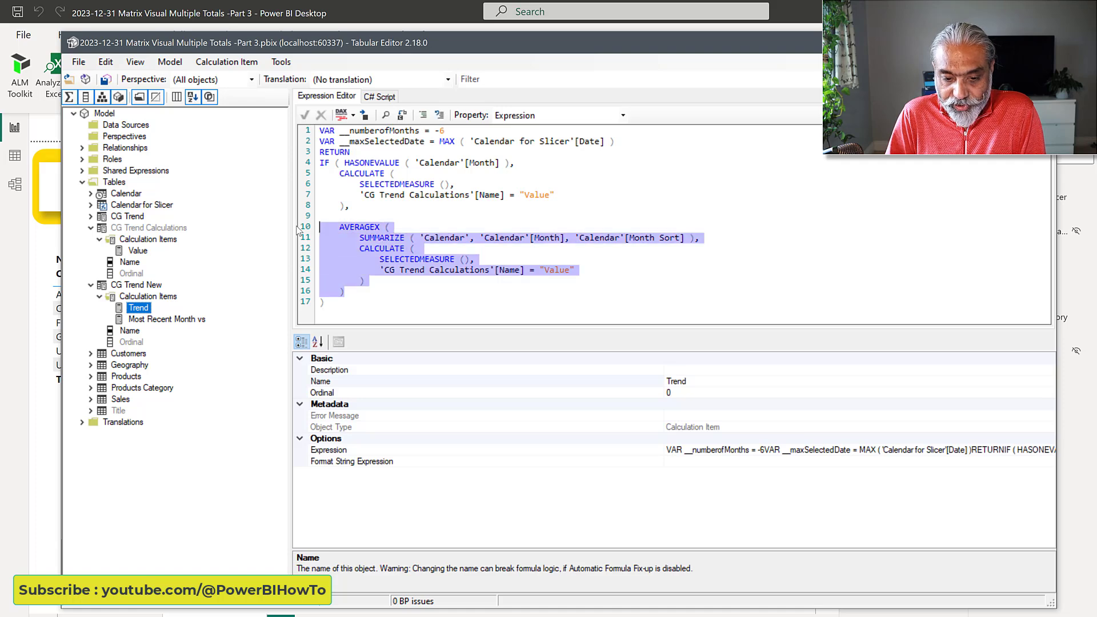
Add a new calculation item named Average to the CG Trend Calculations group
left_click(151, 242)
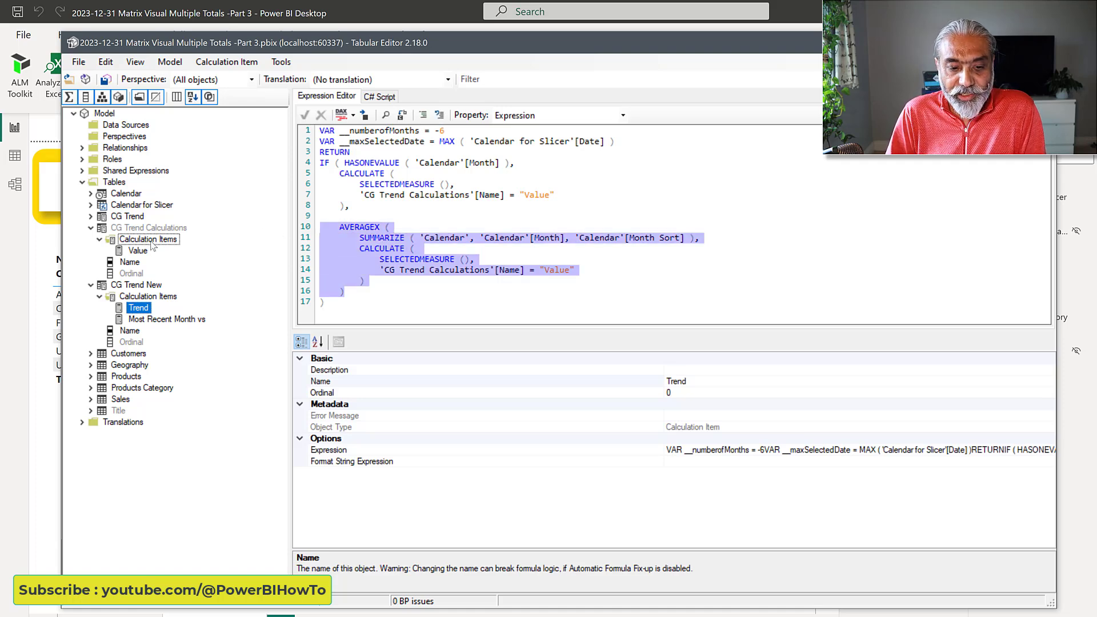
right_click(152, 243)
left_click(214, 252)
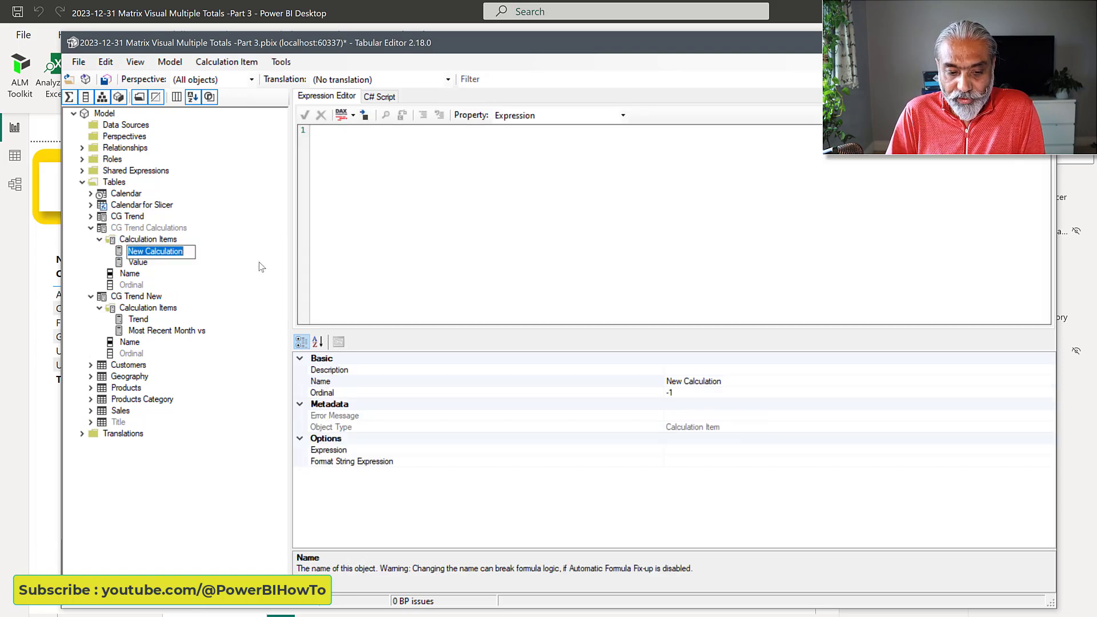
type("Average")
key("Return")
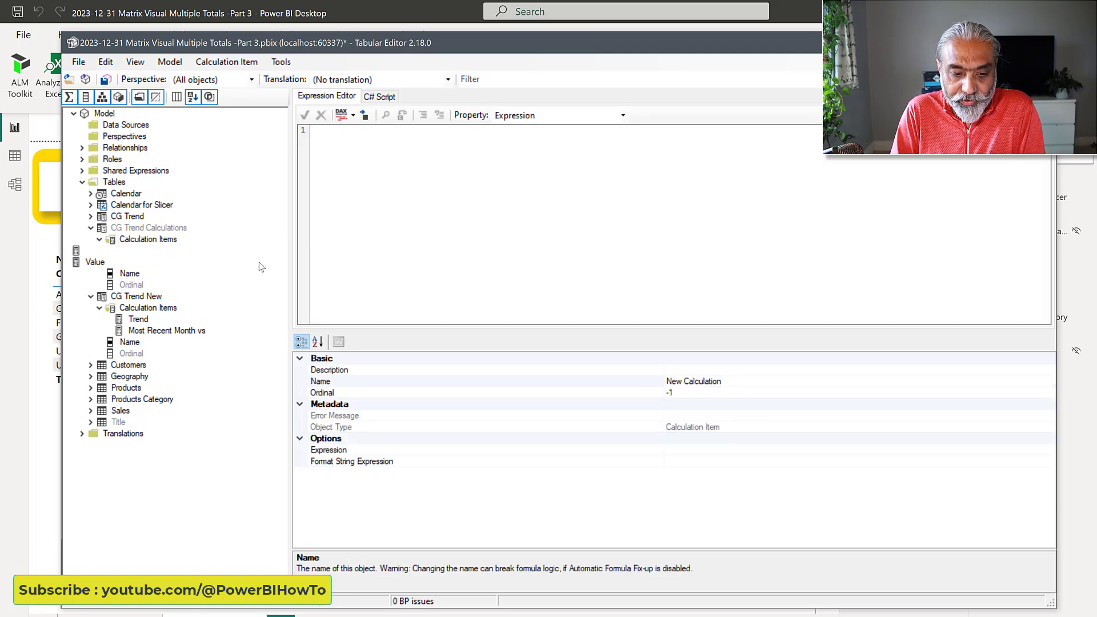
Paste the copied AVERAGEX block as the Average item's expression, starting on its second line, and save to the model
left_click(436, 191)
key("ctrl+v")
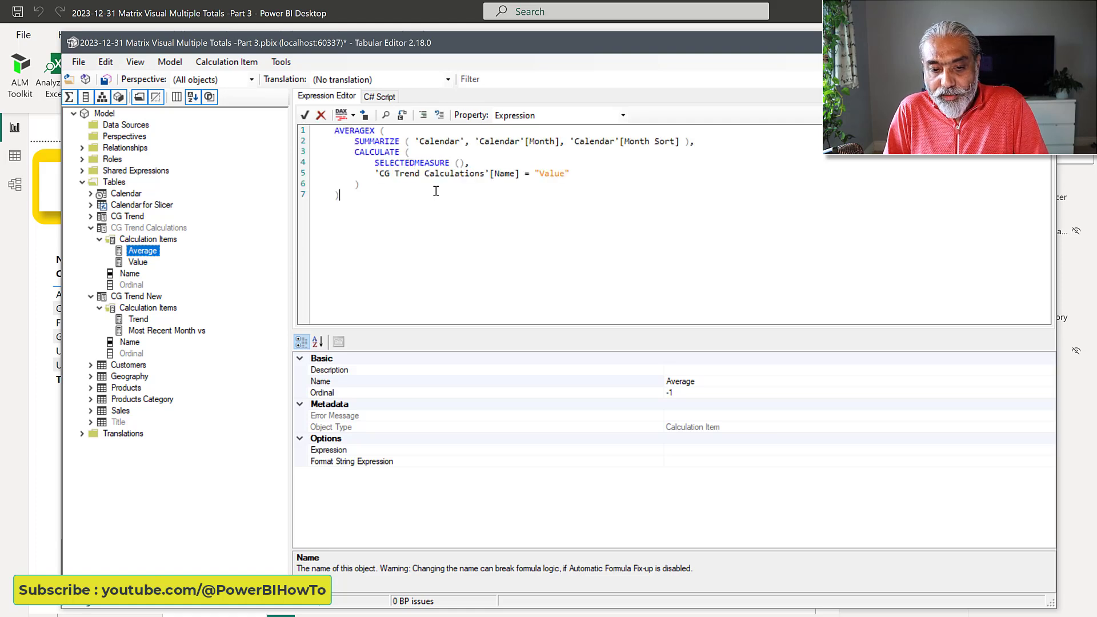
left_click(344, 131)
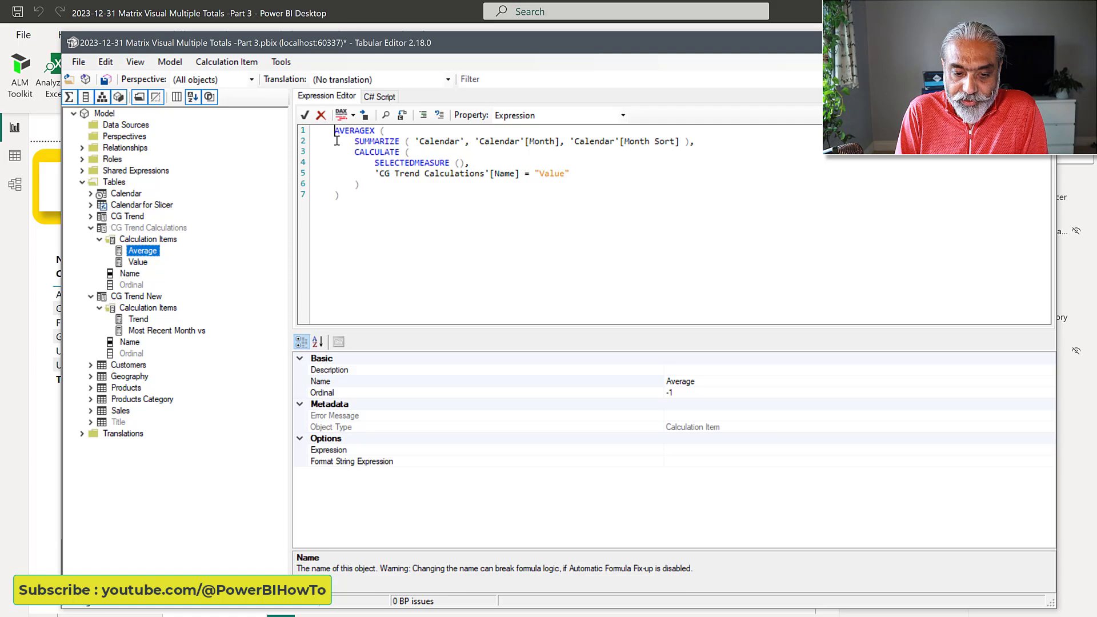
key("Return")
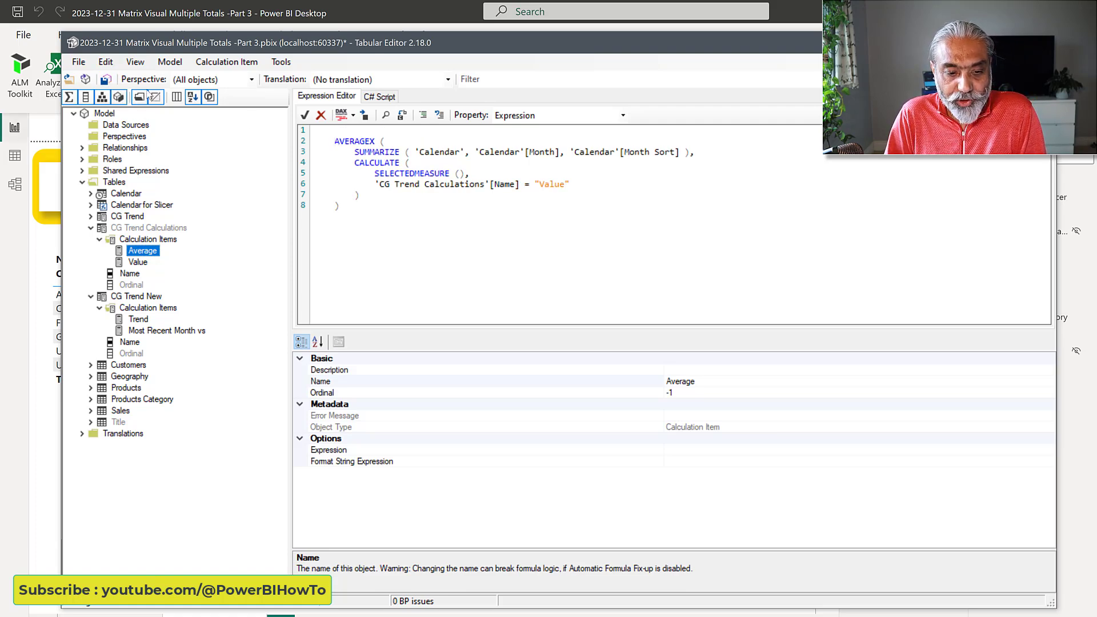
left_click(106, 79)
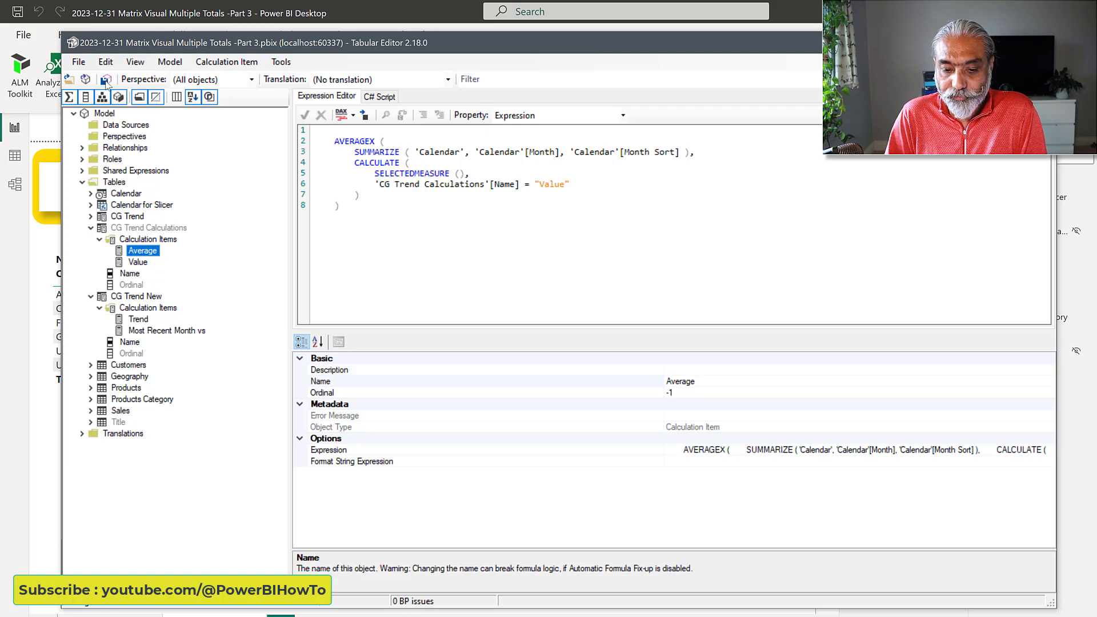
Check the matrix in Power BI Desktop, return to Tabular Editor and review the Average and Value items' expressions
left_click(29, 407)
left_click(744, 130)
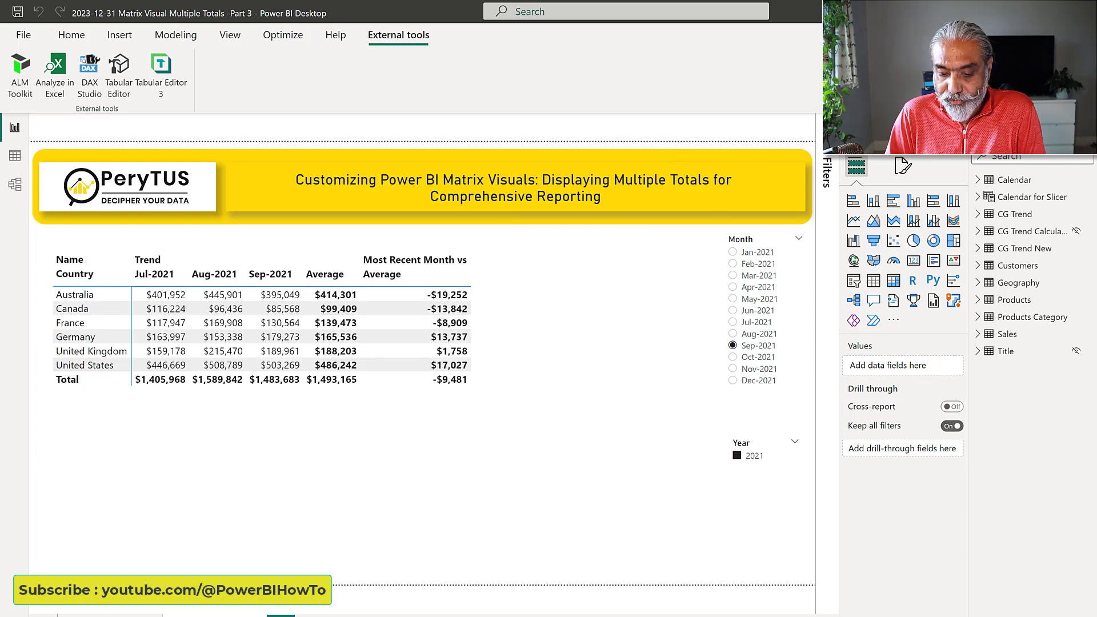
left_click(492, 591)
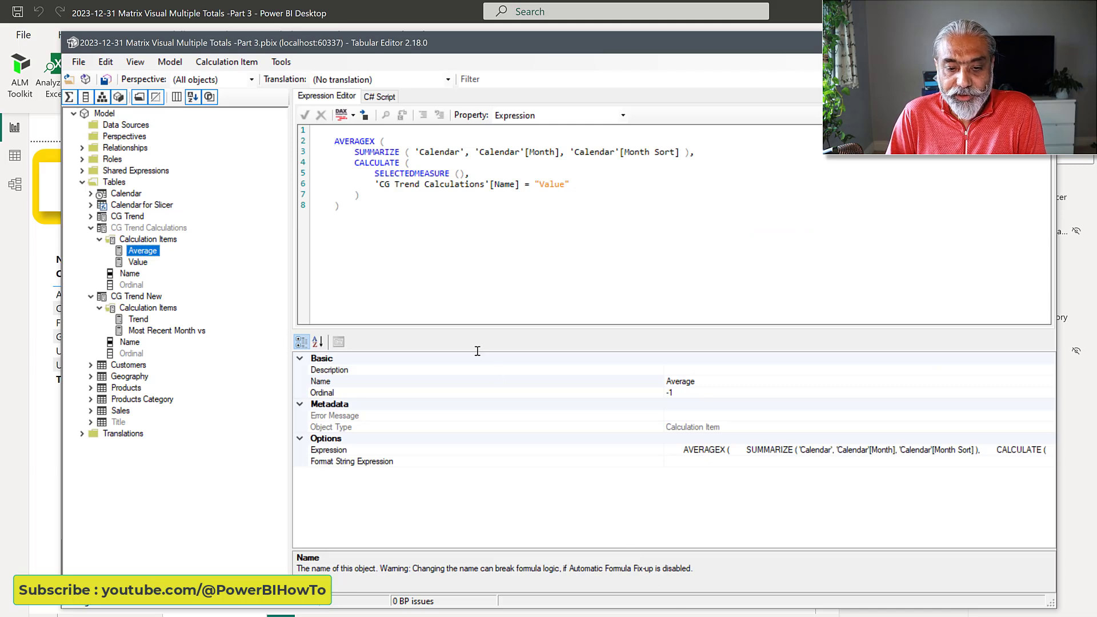
left_click_drag(355, 195, 324, 174)
left_click_drag(349, 220, 315, 141)
left_click(138, 262)
left_click_drag(343, 230, 321, 214)
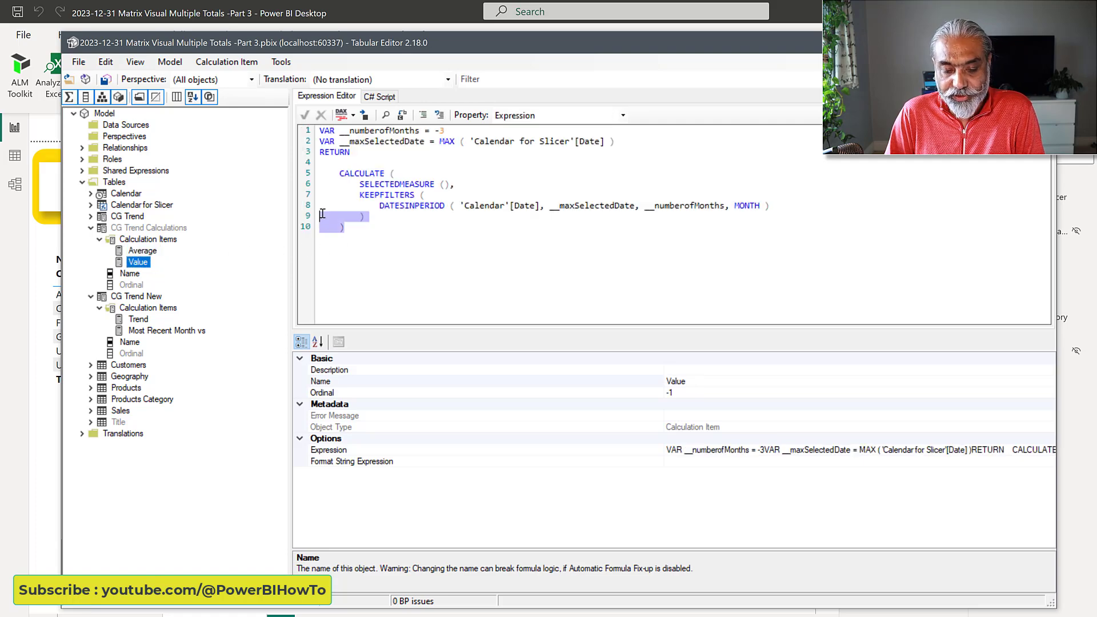
Replace Trend's AVERAGEX block with a CALCULATE of SELECTEDMEASURE filtered to 'CG Trend Calculations'[Name] = "Average", without a trailing comma, and copy it
left_click(143, 322)
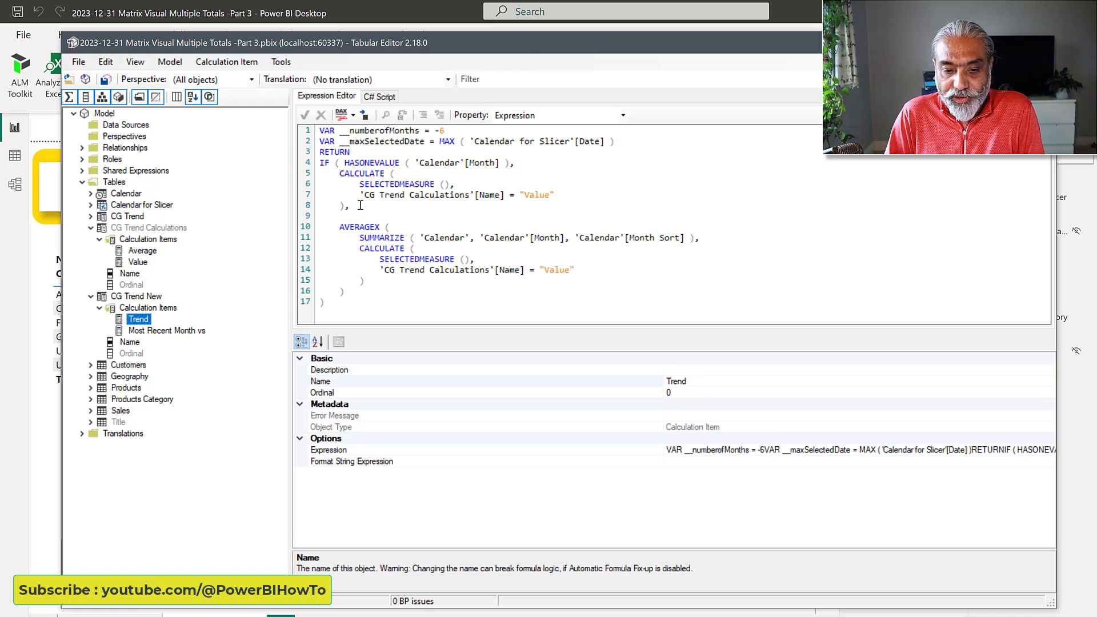
left_click_drag(347, 206, 320, 169)
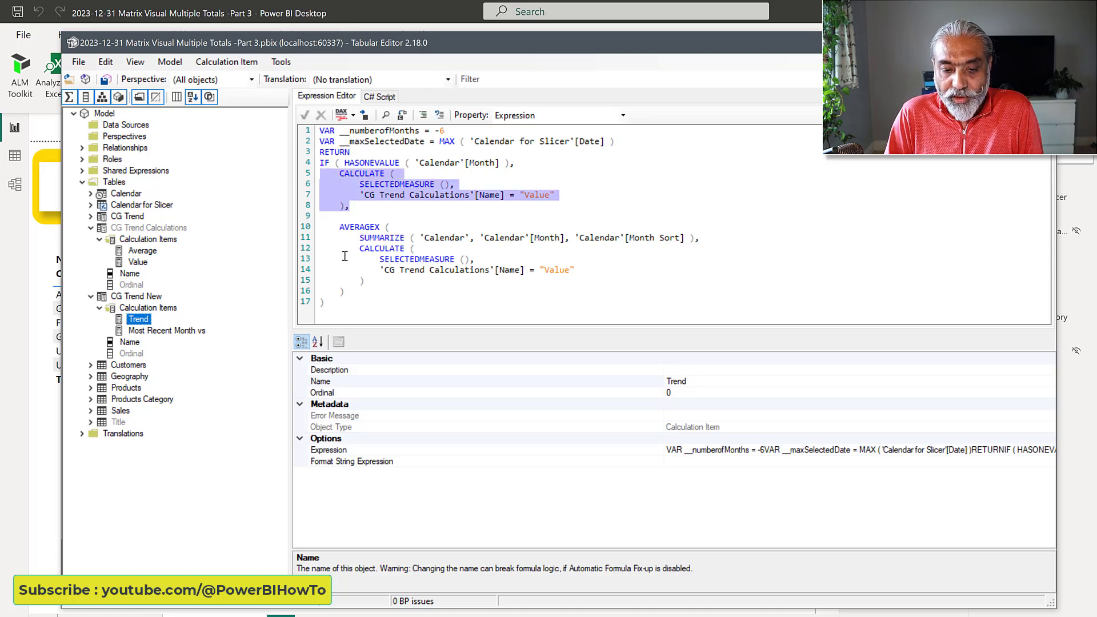
key("ctrl+c")
left_click_drag(344, 291, 308, 224)
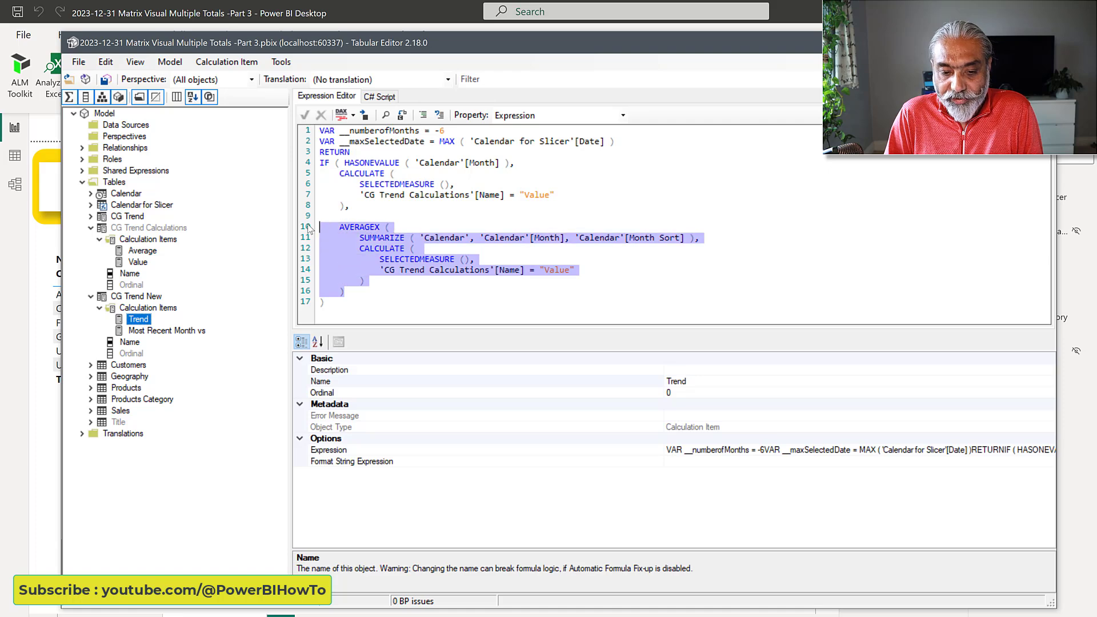
key("ctrl+v")
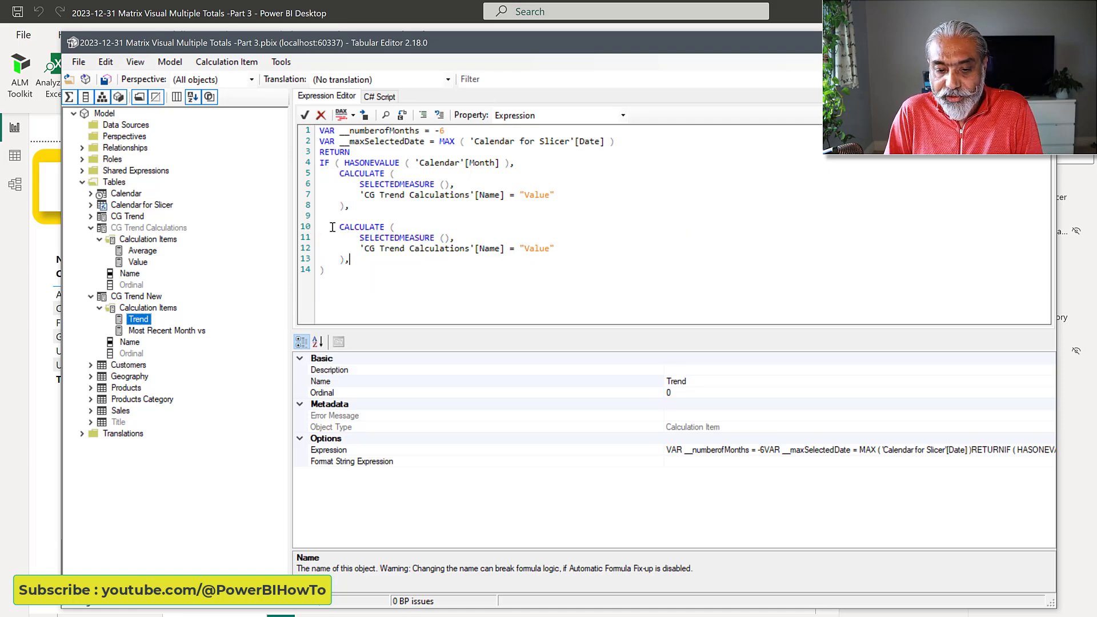
double_click(529, 248)
type("Average")
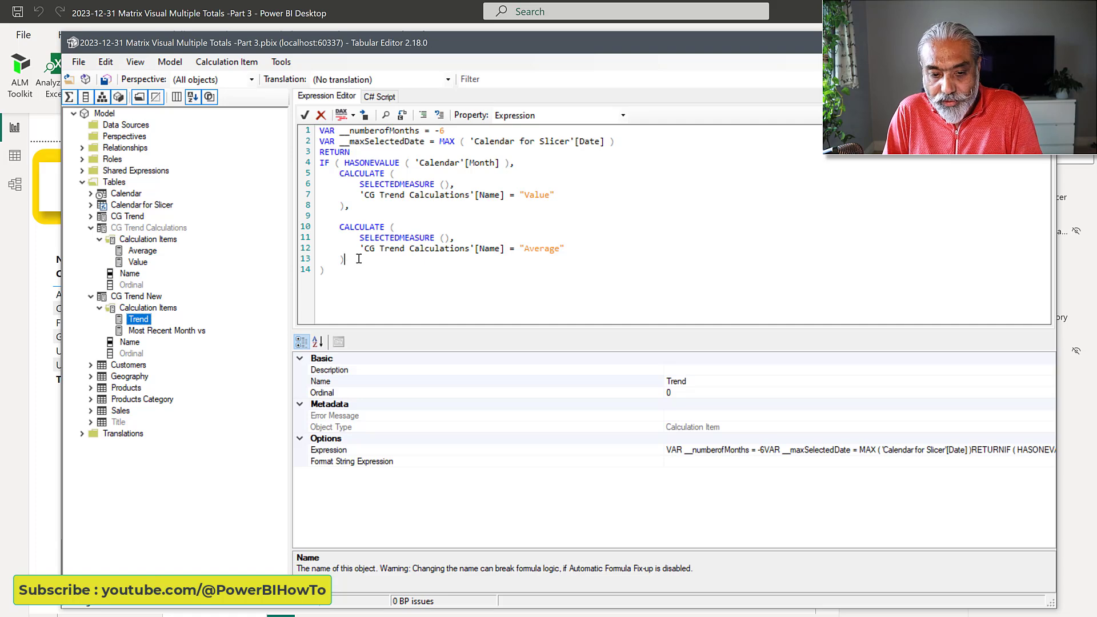
left_click(300, 227, "shift")
Replace the AVERAGEX block in Most Recent Month vs with the copied "Average" CALCULATE, save to the model and switch to Power BI Desktop
left_click(172, 333)
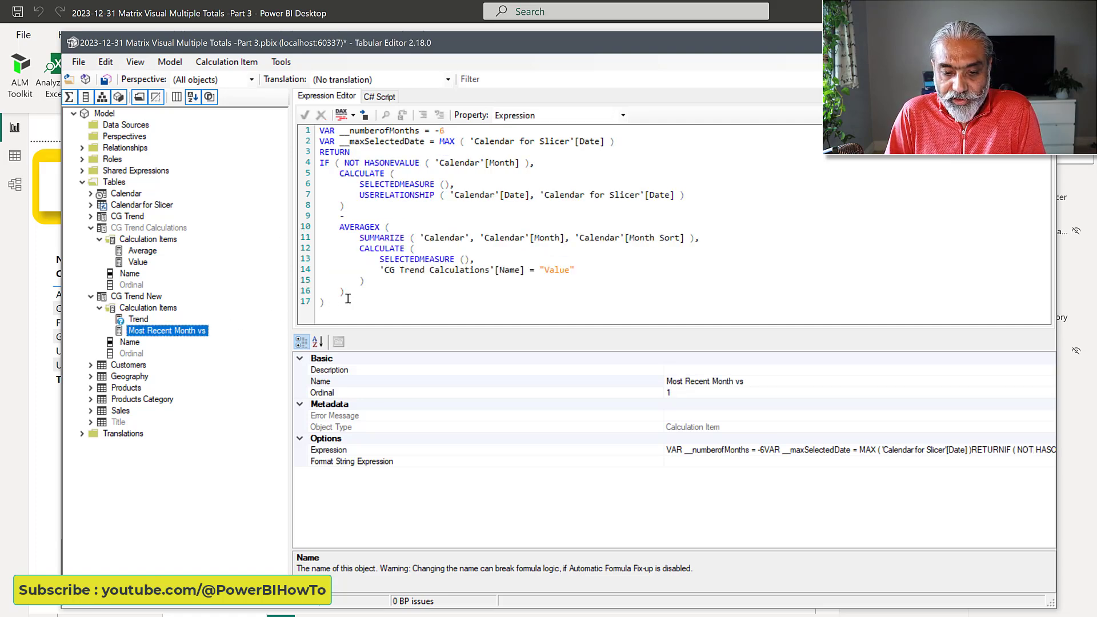
left_click(307, 250, "shift")
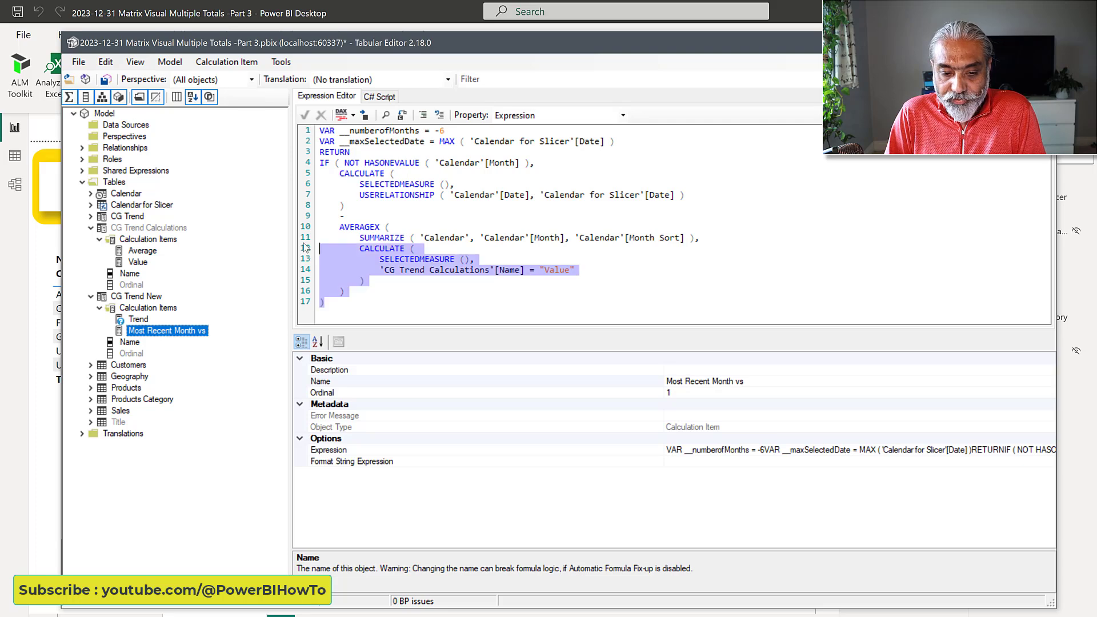
left_click(361, 294)
left_click(323, 249, "shift")
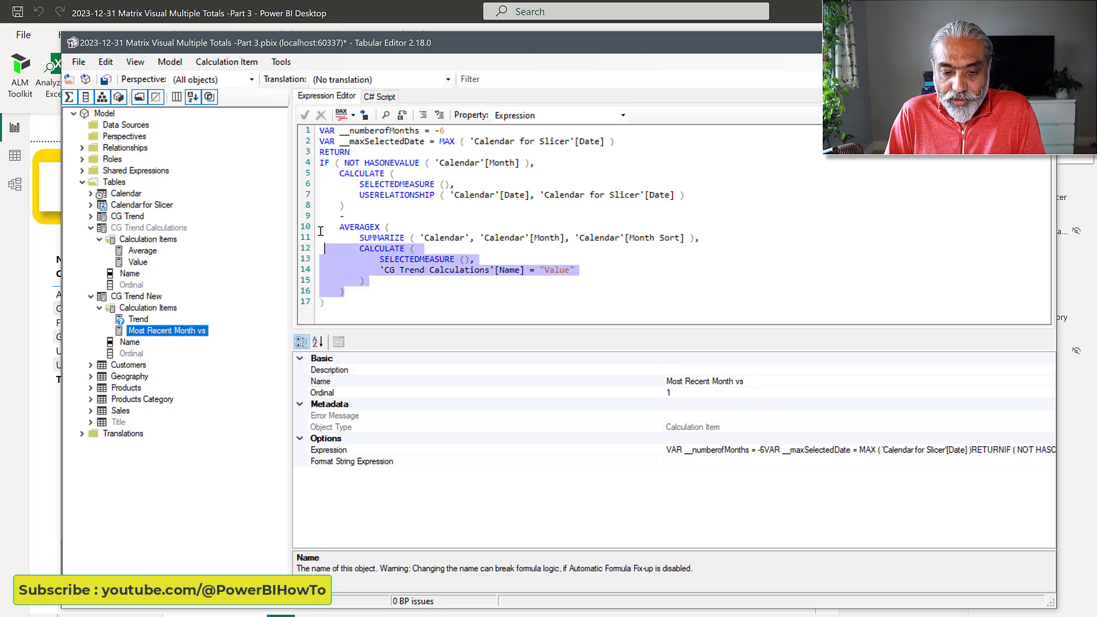
left_click(321, 231, "shift")
key("ctrl+v")
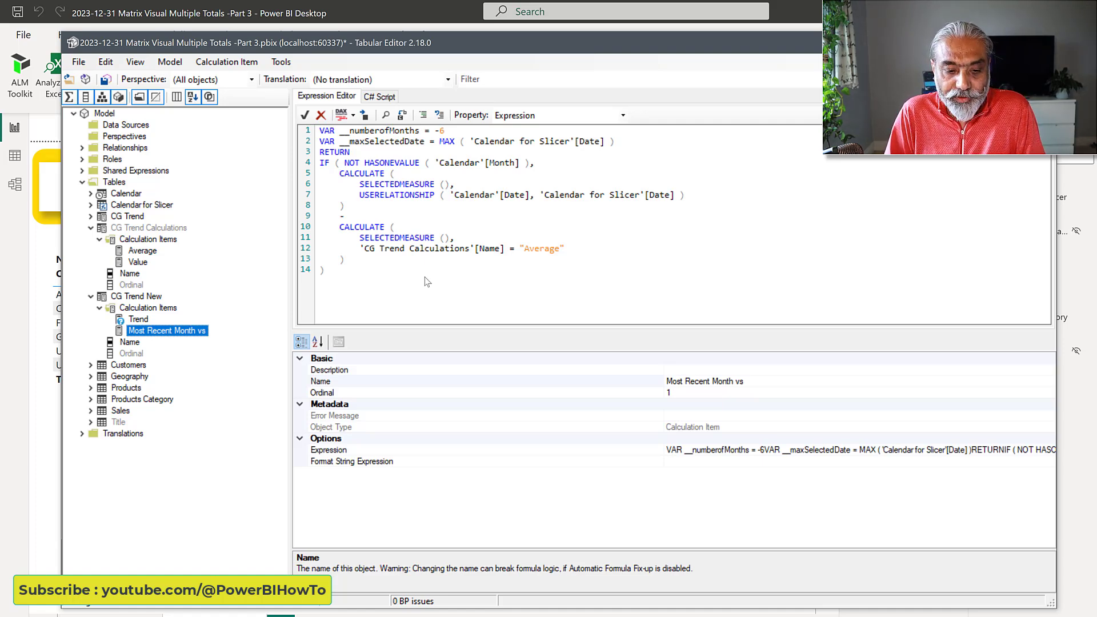
left_click(110, 81)
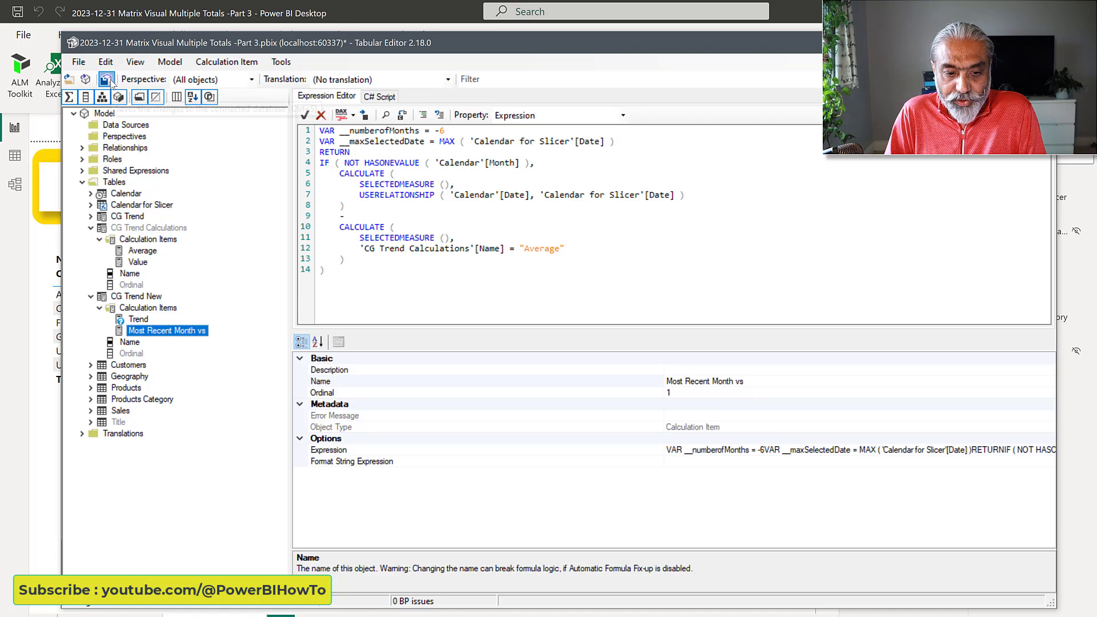
left_click(44, 270)
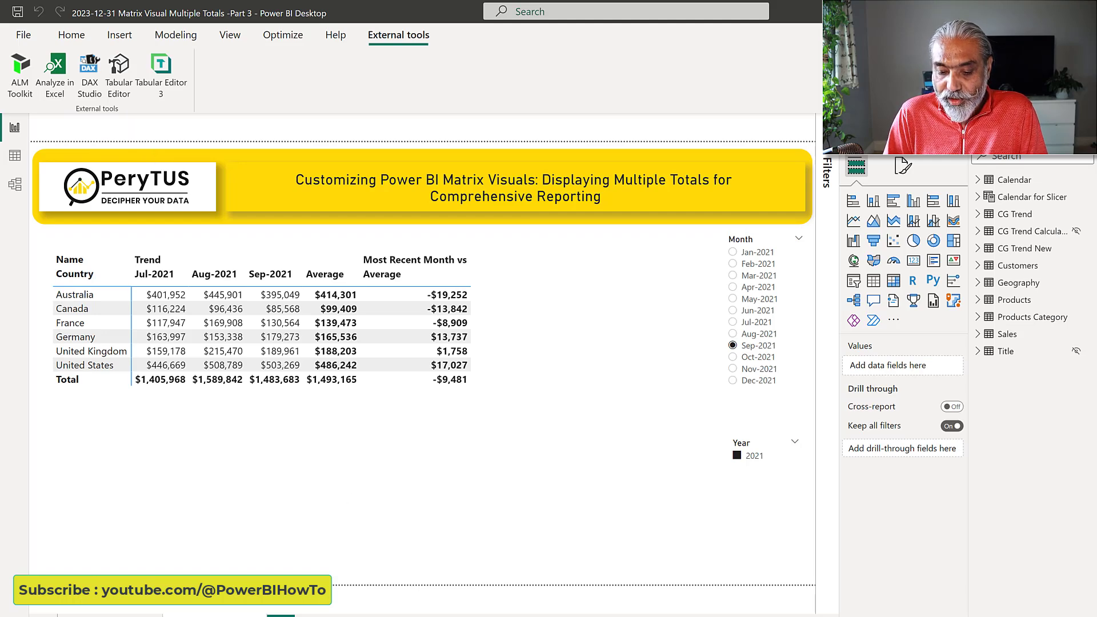
In Tabular Editor, set __numberofMonths to -9 in the Value item's expression, save to the model and switch to Power BI Desktop
left_click(657, 589)
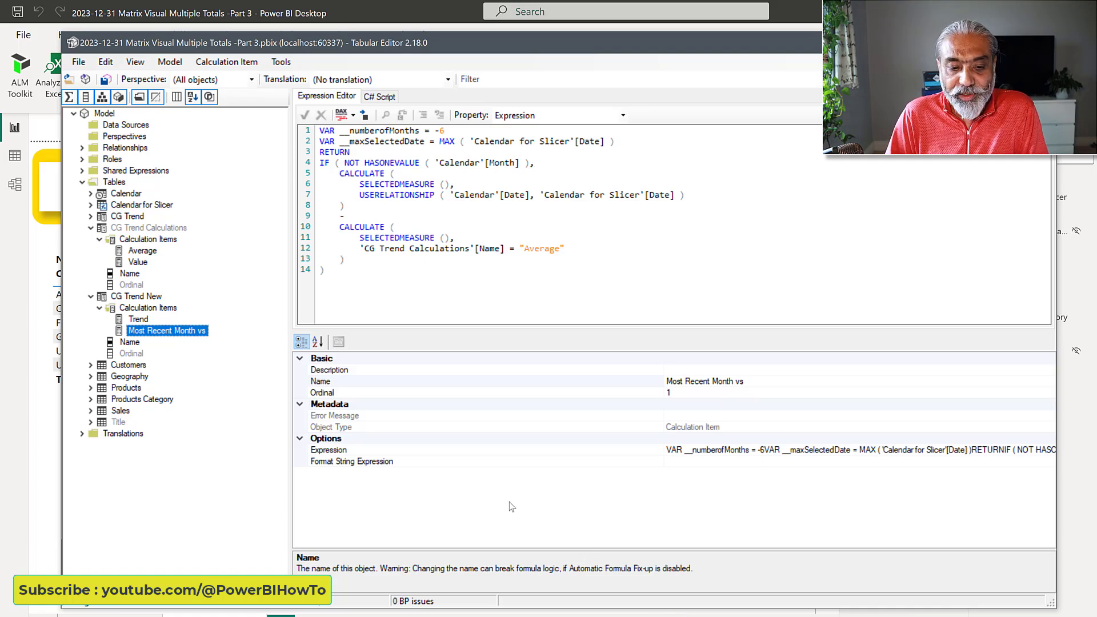
left_click(139, 264)
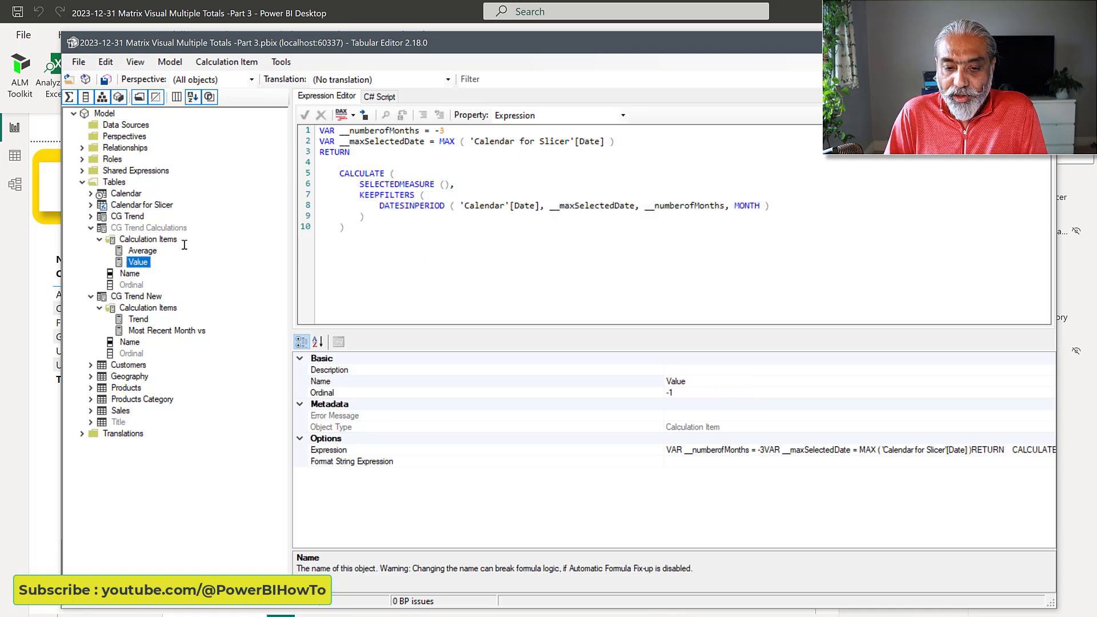
left_click(459, 130)
key("BackSpace")
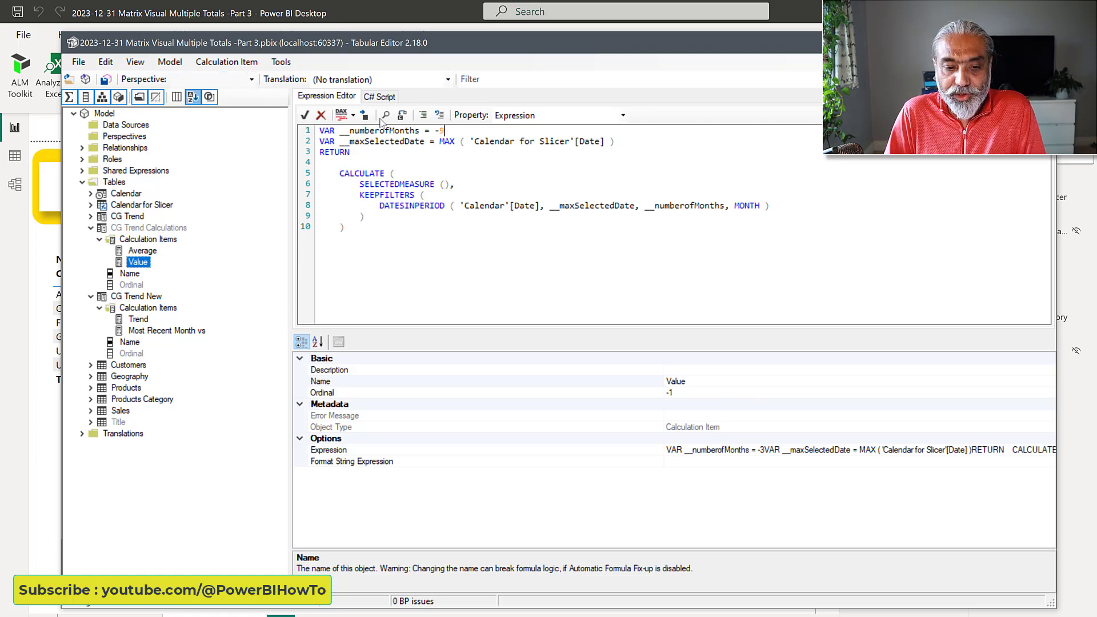
left_click(107, 80)
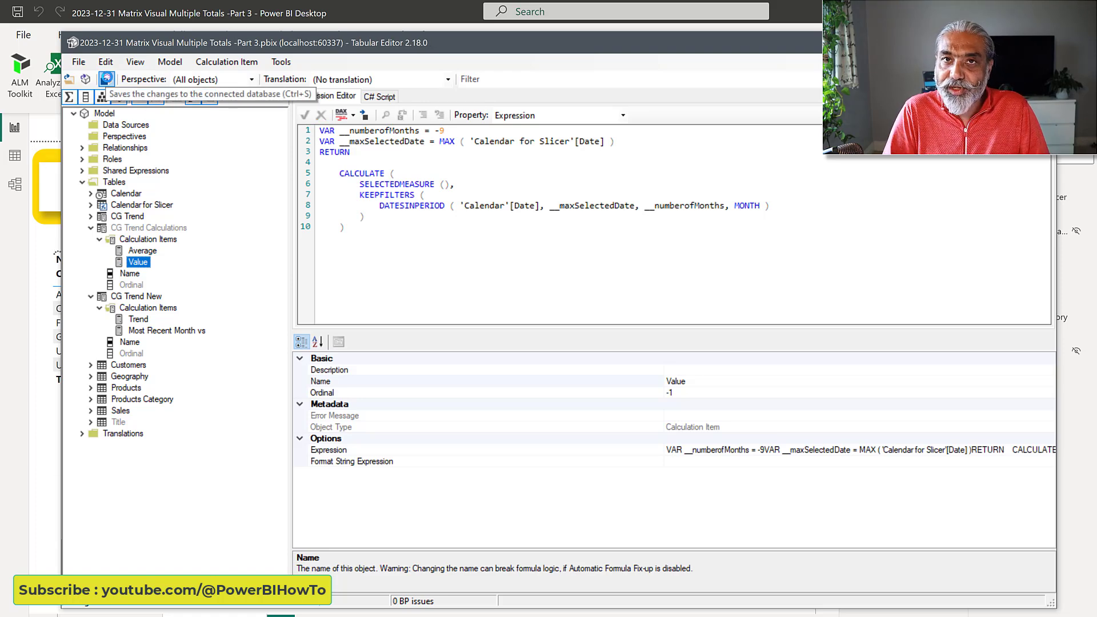
left_click(21, 358)
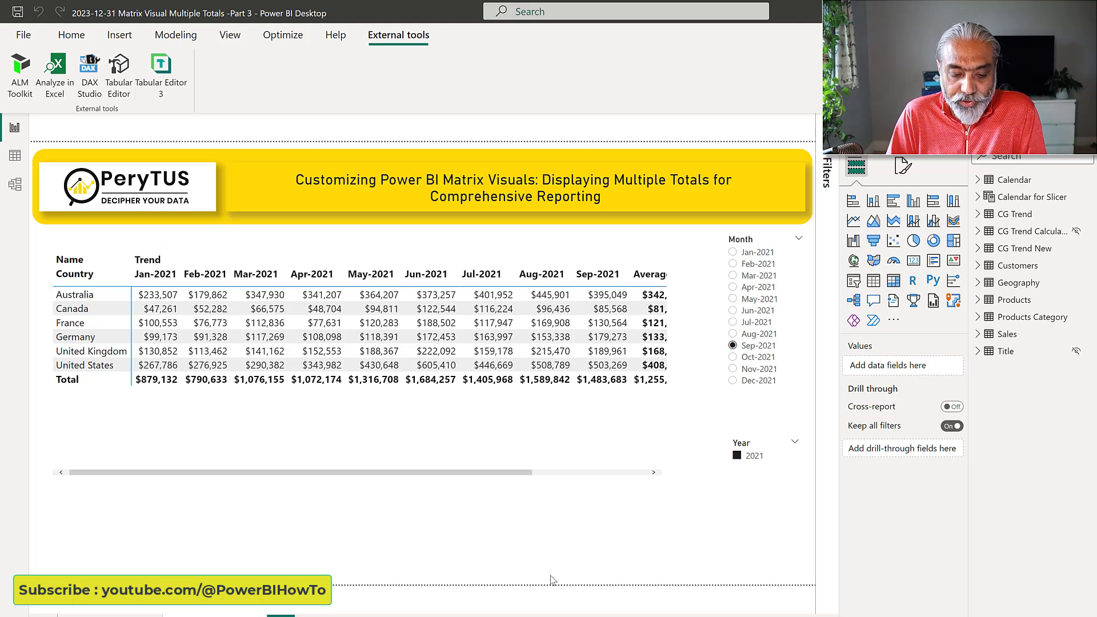
Return to Tabular Editor and examine the Value item's __numberofMonths variable and the Average item's AVERAGEX expression
mouse_move(594, 614)
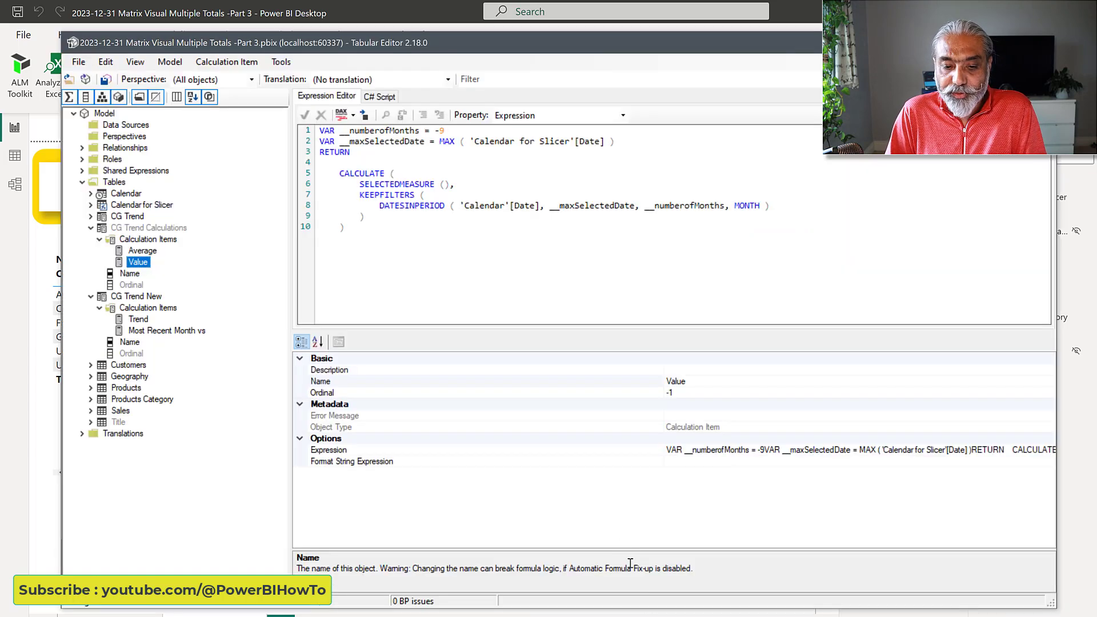
left_click(657, 577)
double_click(443, 130)
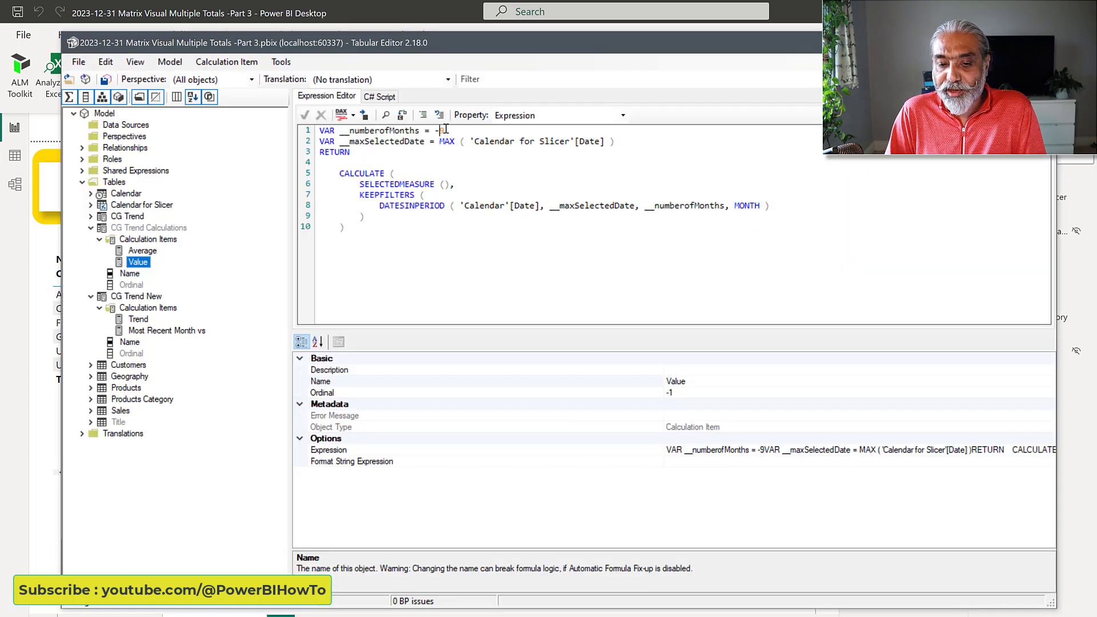
left_click_drag(445, 129, 435, 131)
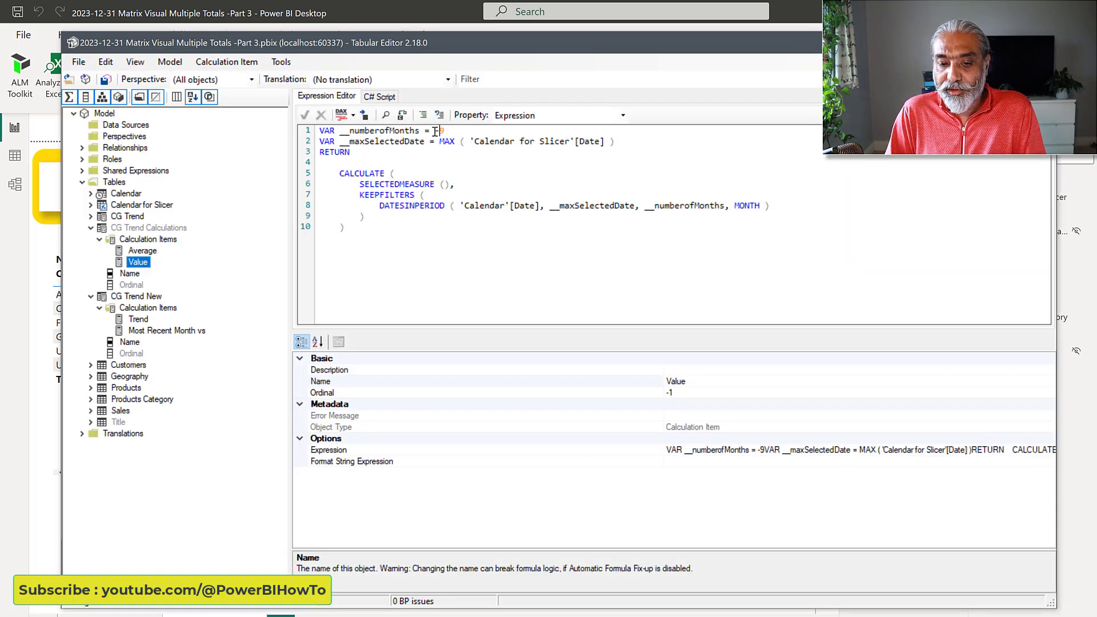
left_click(435, 132)
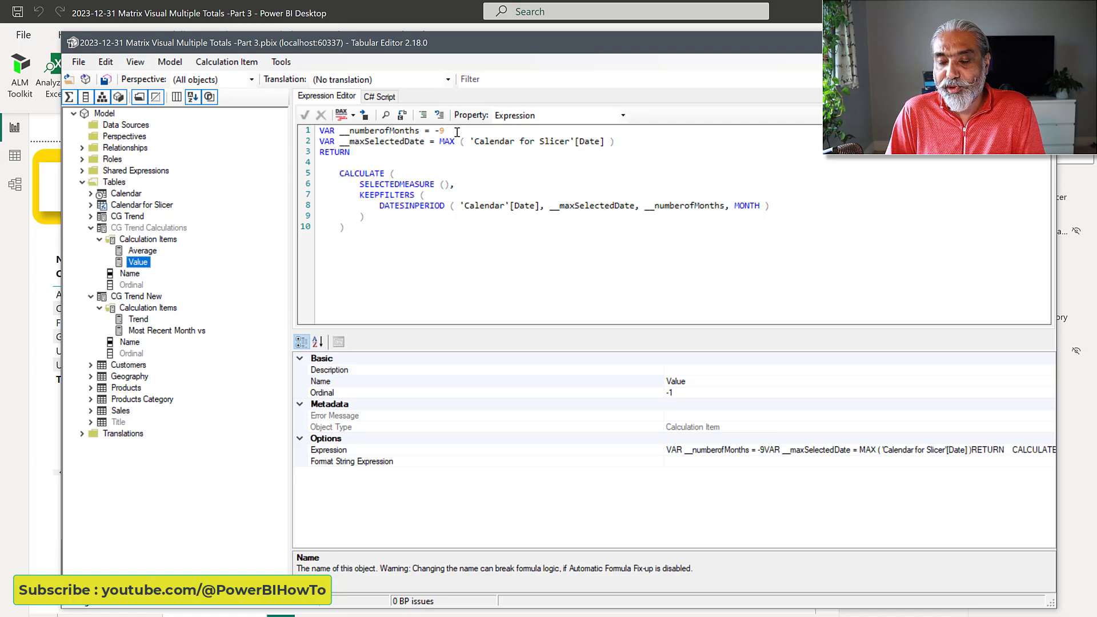
left_click(456, 132)
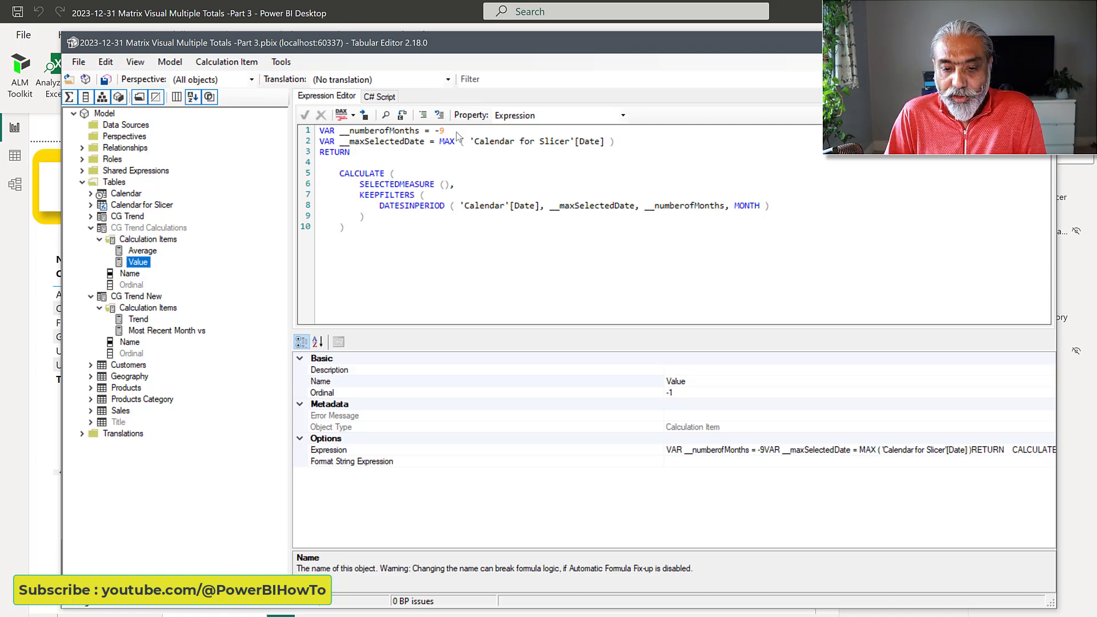
left_click(143, 251)
left_click_drag(386, 207, 314, 149)
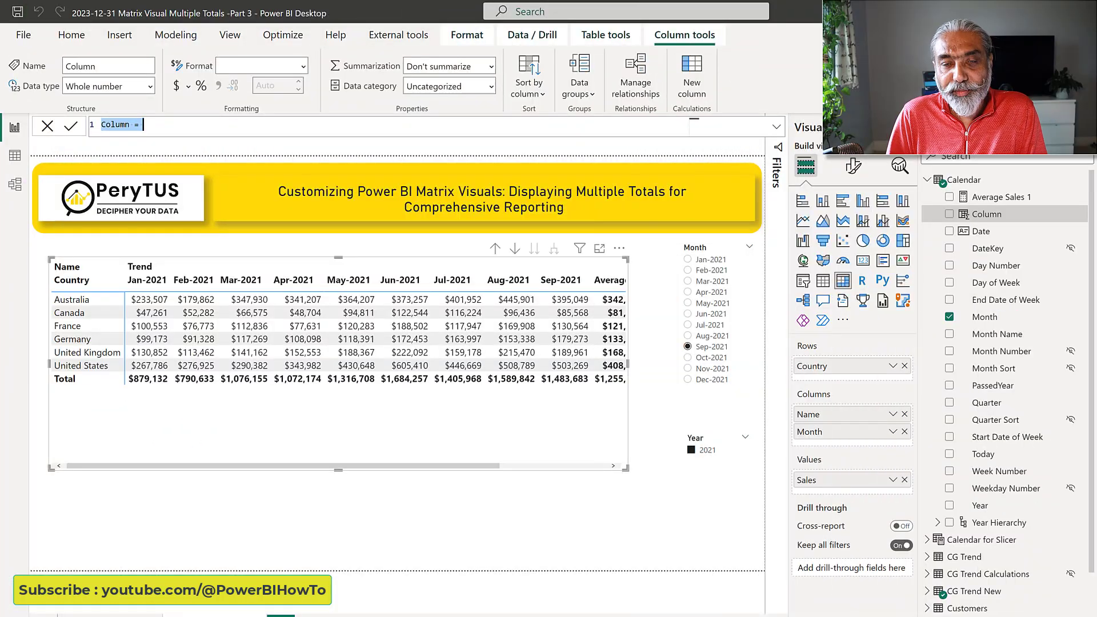
Define the new Calendar column as End of Month Date = EOMONTH ( 'Calendar'[Date], 0 )
type("End")
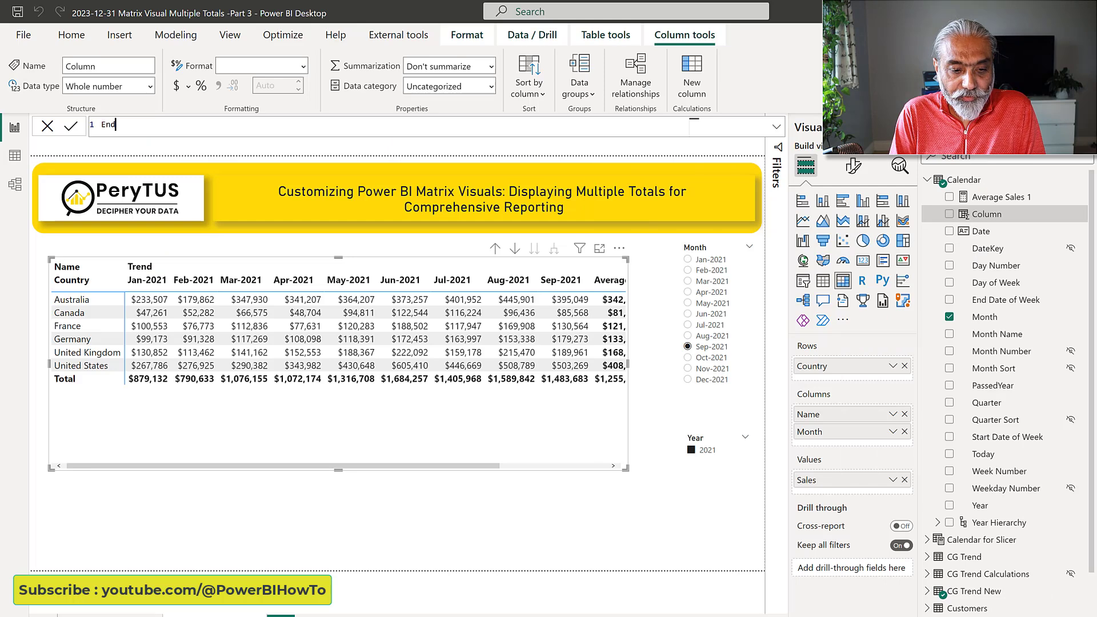
type(" of Month ")
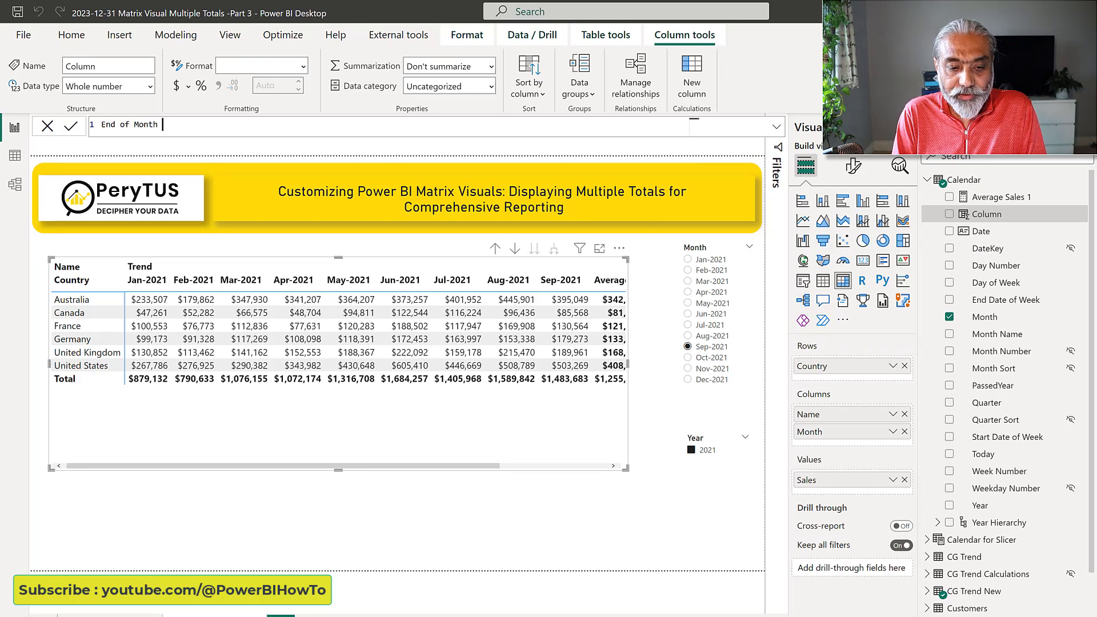
type("Date = EODA")
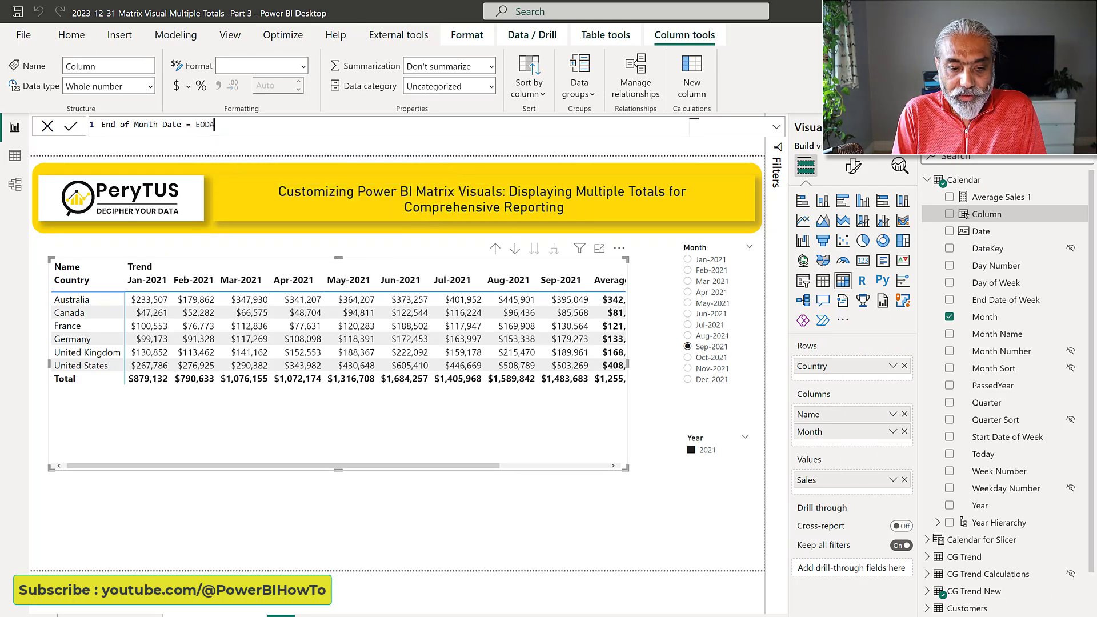
key("BackSpace")
key("BackSpace")
type("MONTH ( ")
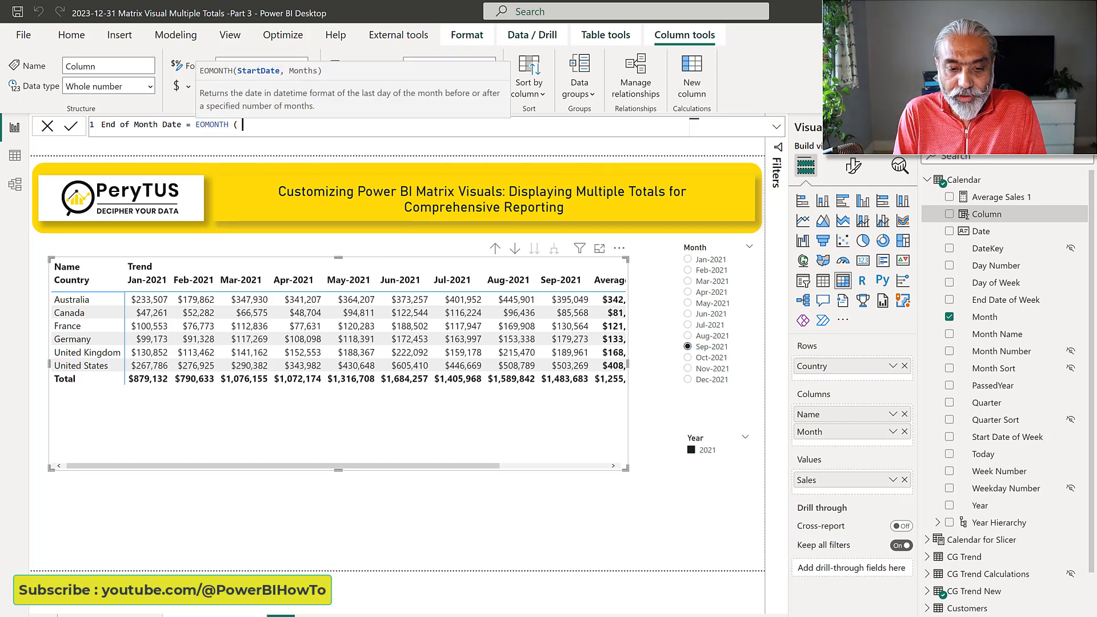
type("'Calenda")
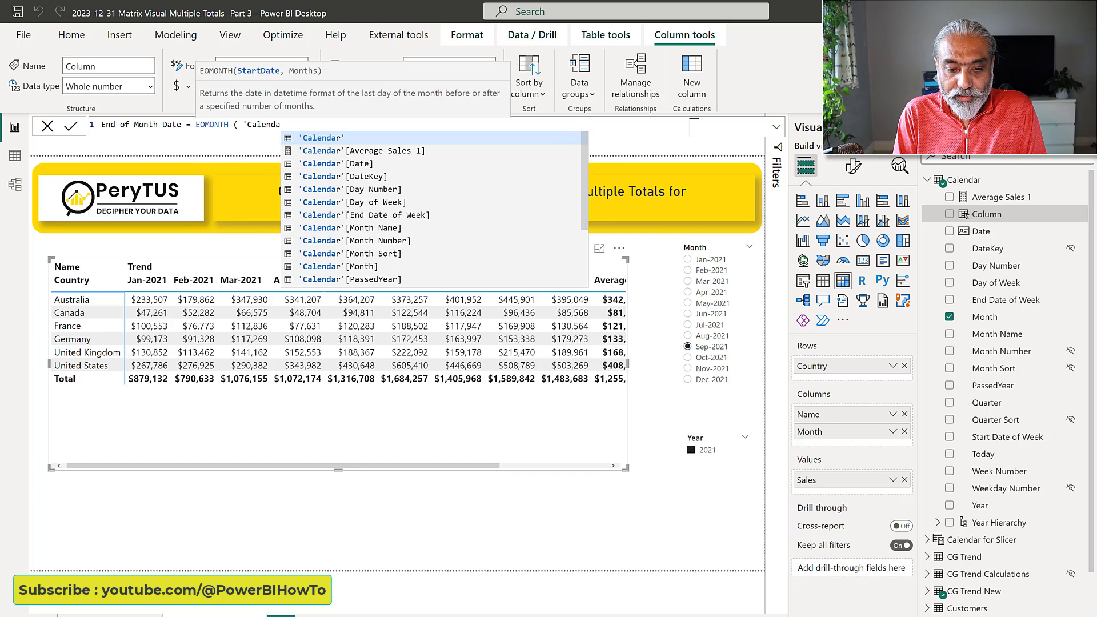
type("r'[Date], 0 )")
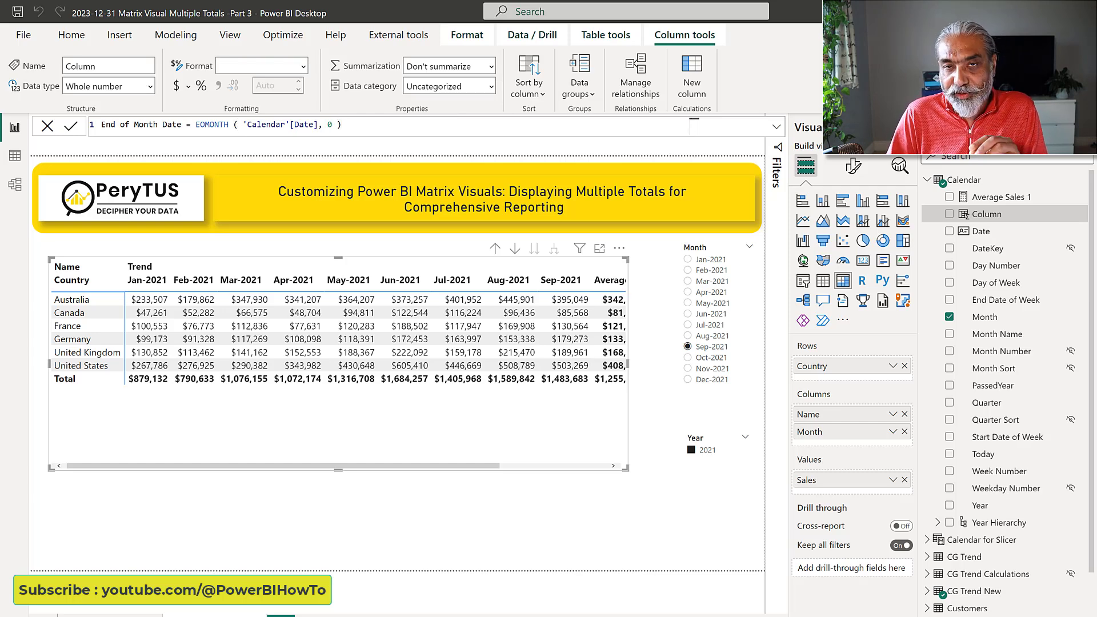
key("Return")
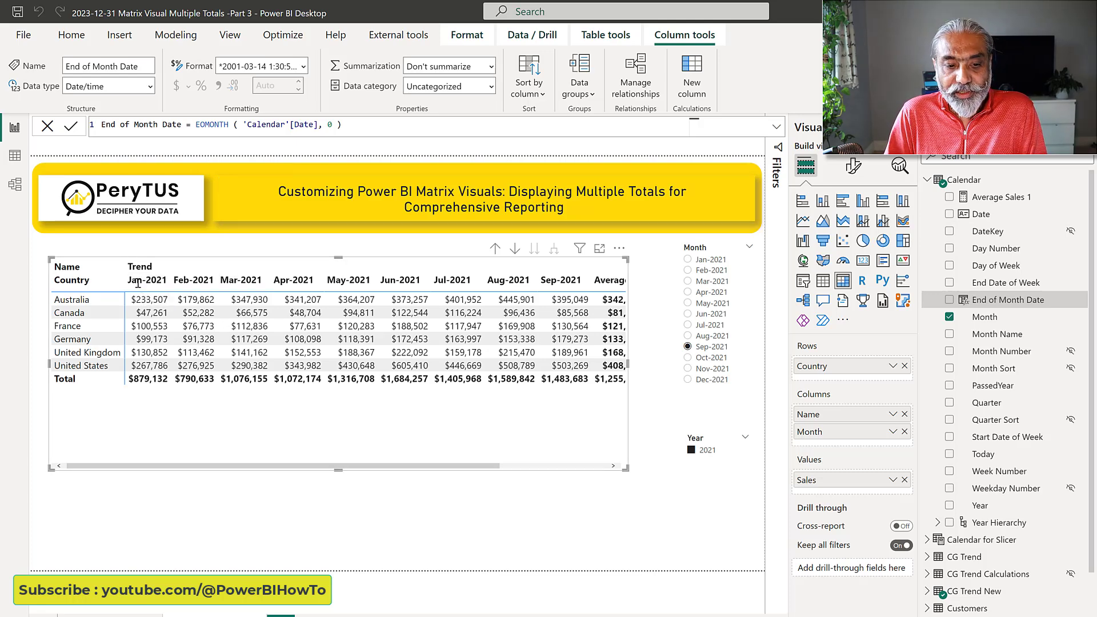
Set the End of Month Date column's data type to Date and its format to MMM-yyyy
left_click(150, 86)
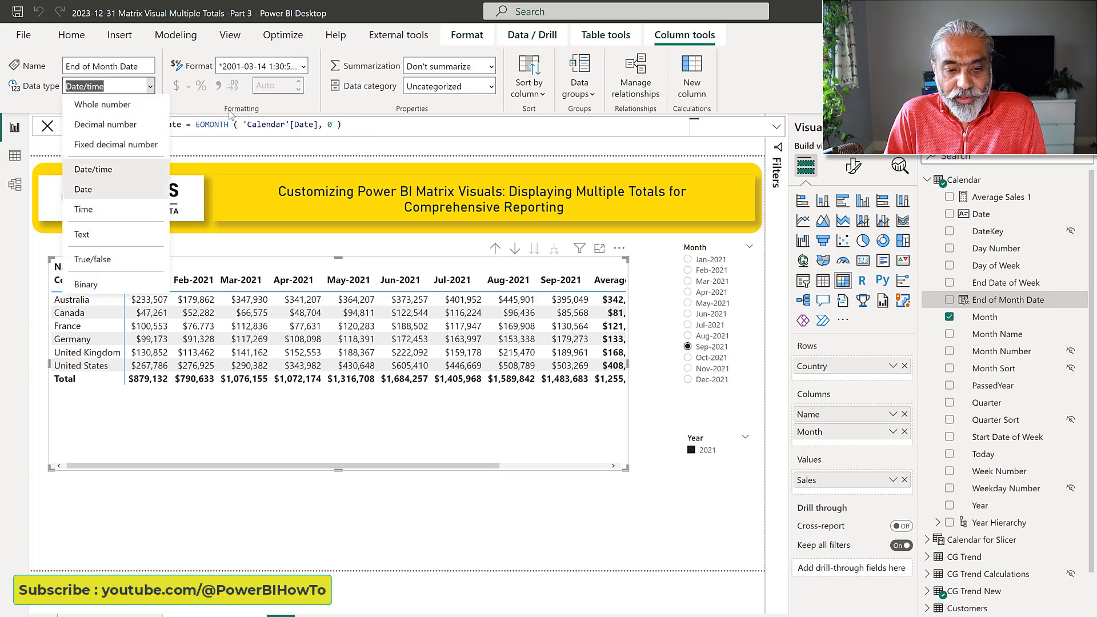
left_click(93, 168)
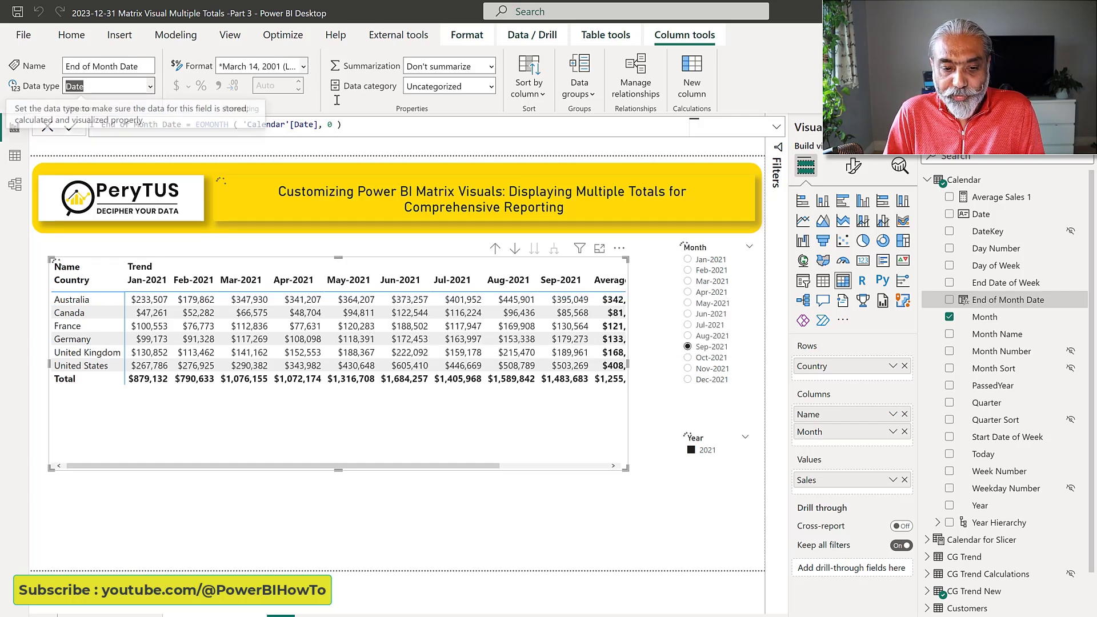
left_click(282, 73)
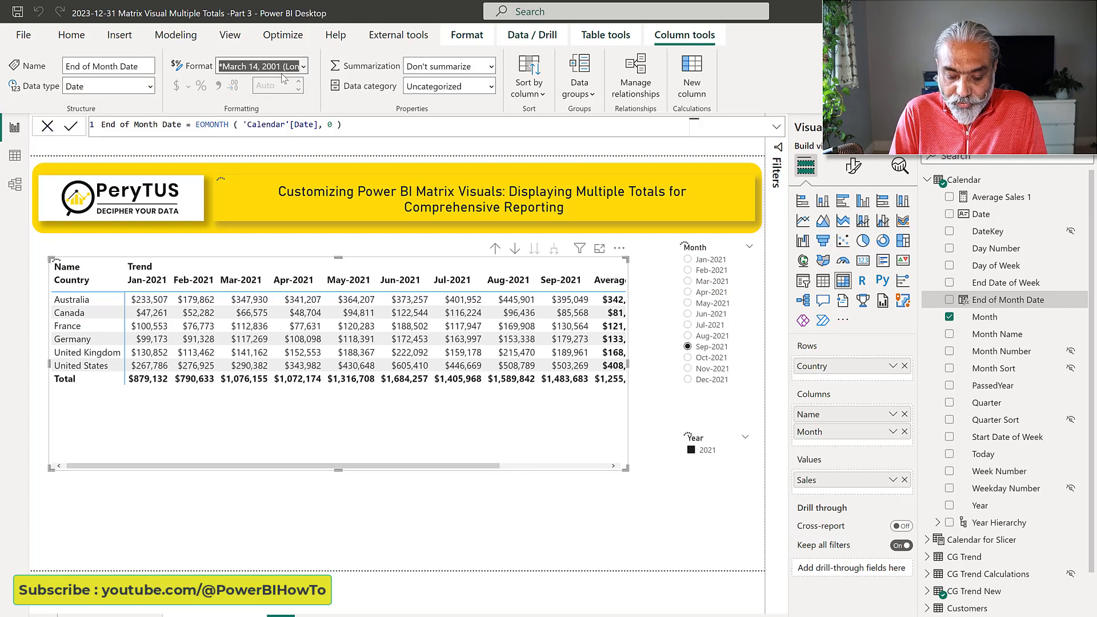
type("MMMM")
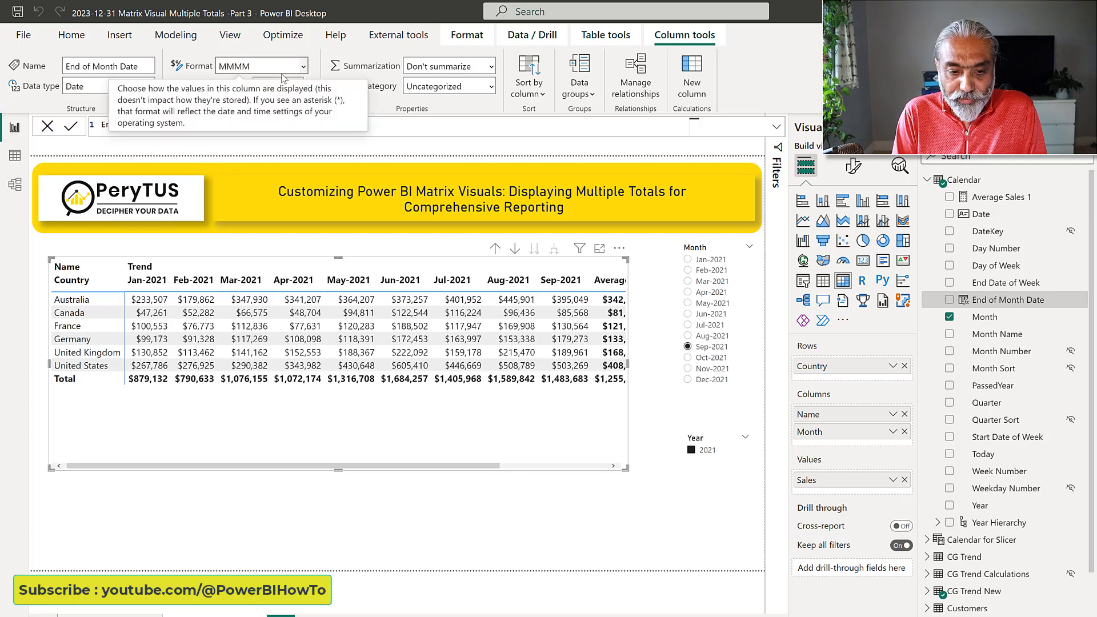
key("BackSpace")
type("-yyyy")
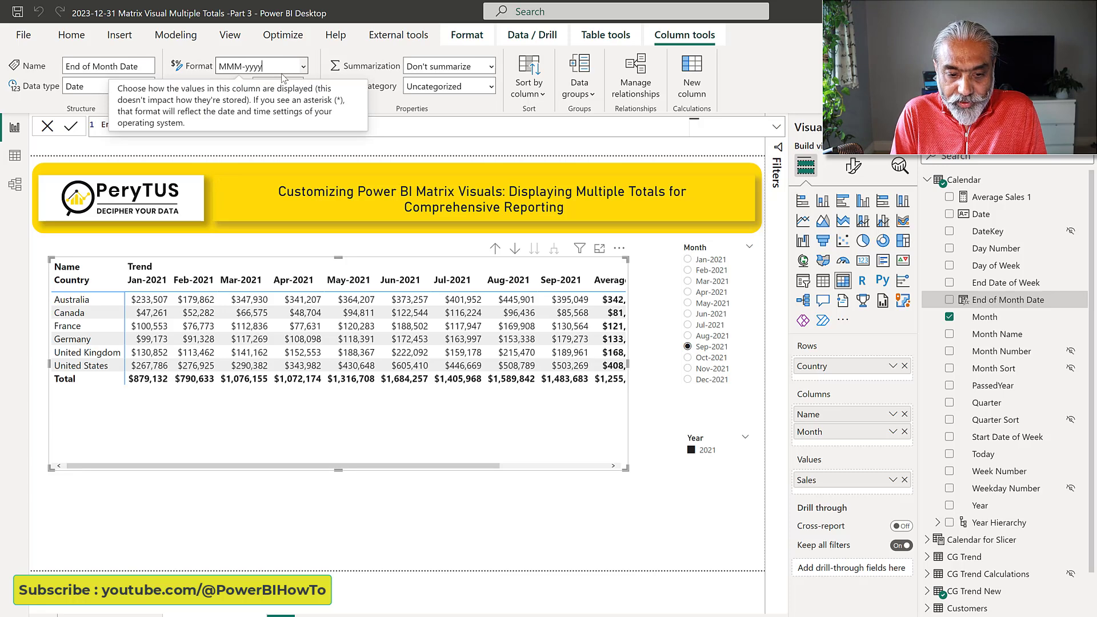
key("Return")
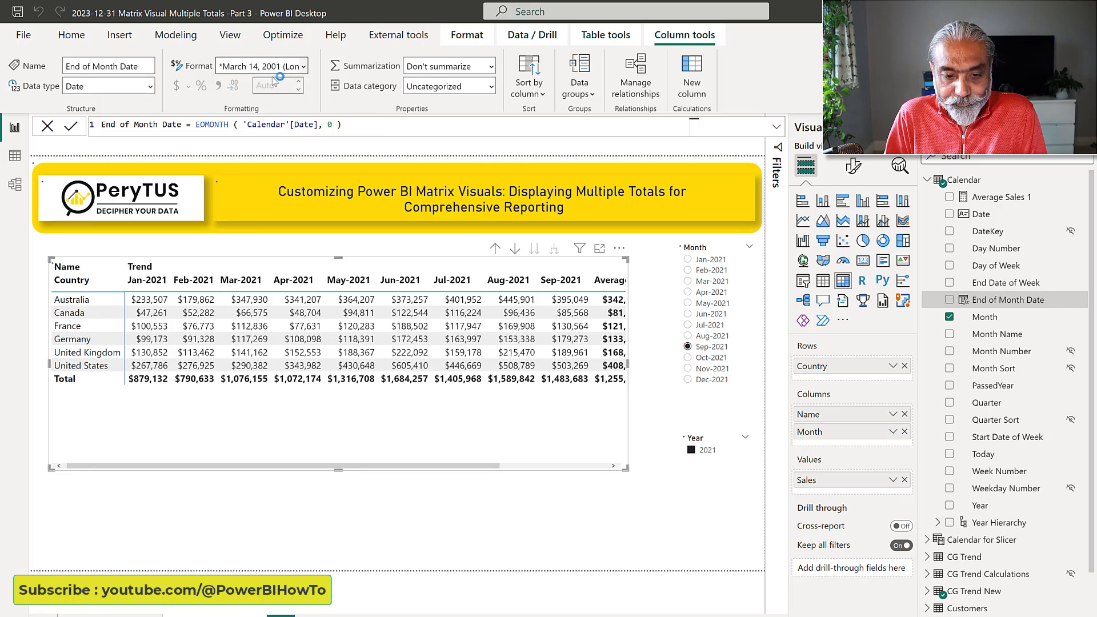
Examine the End of Month Date values in the Calendar table's data and return to the report
left_click(15, 156)
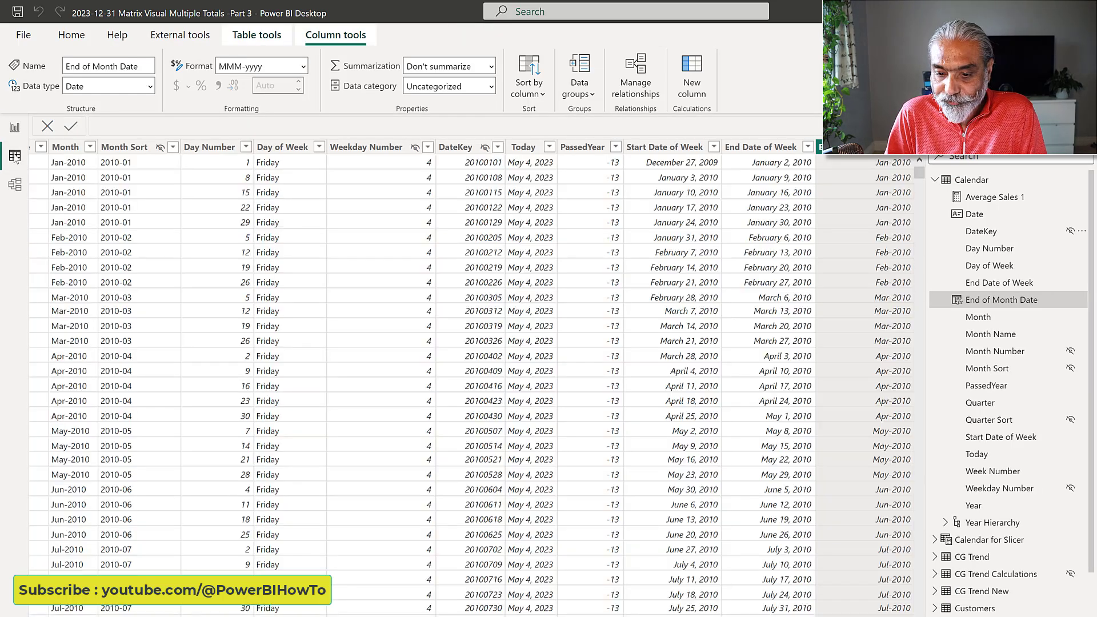
scroll(877, 373, "down", 3)
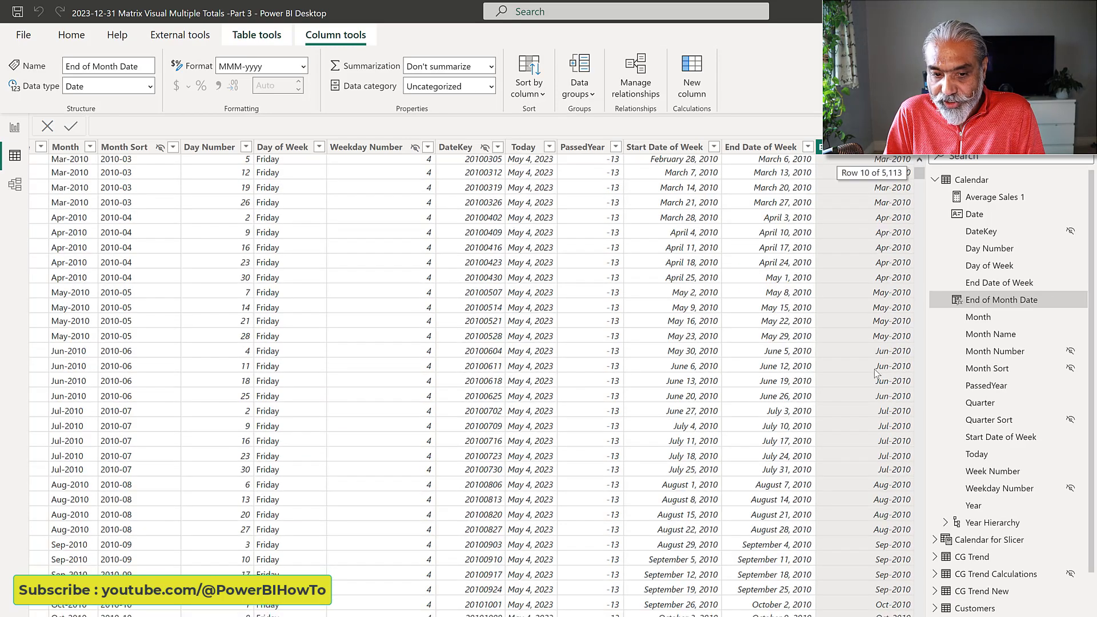
scroll(877, 374, "down", 8)
scroll(875, 374, "down", 8)
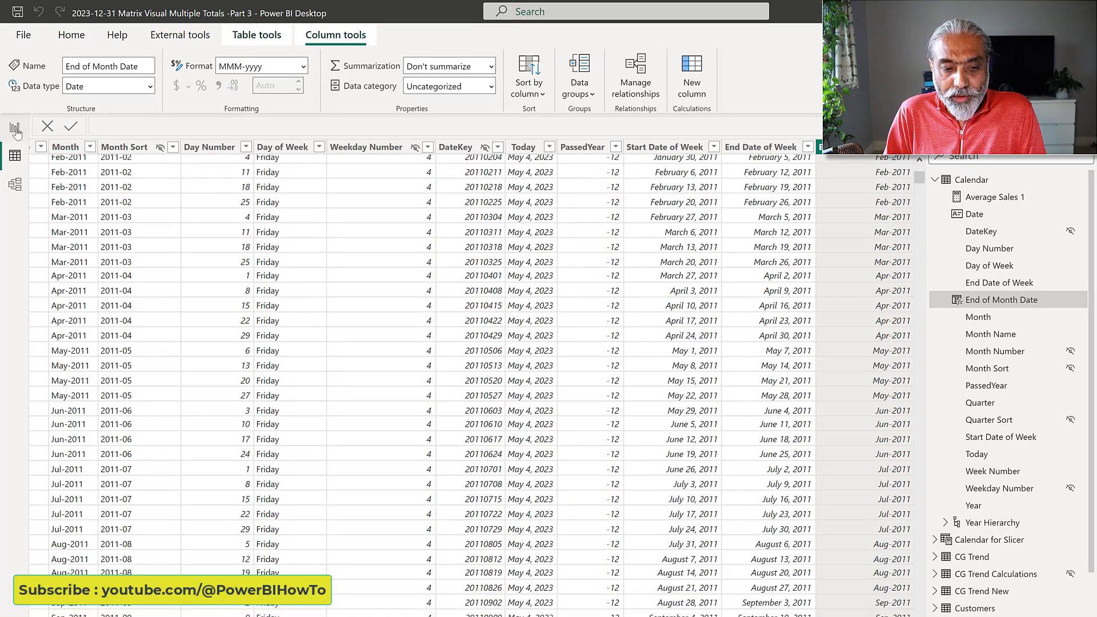
left_click(15, 128)
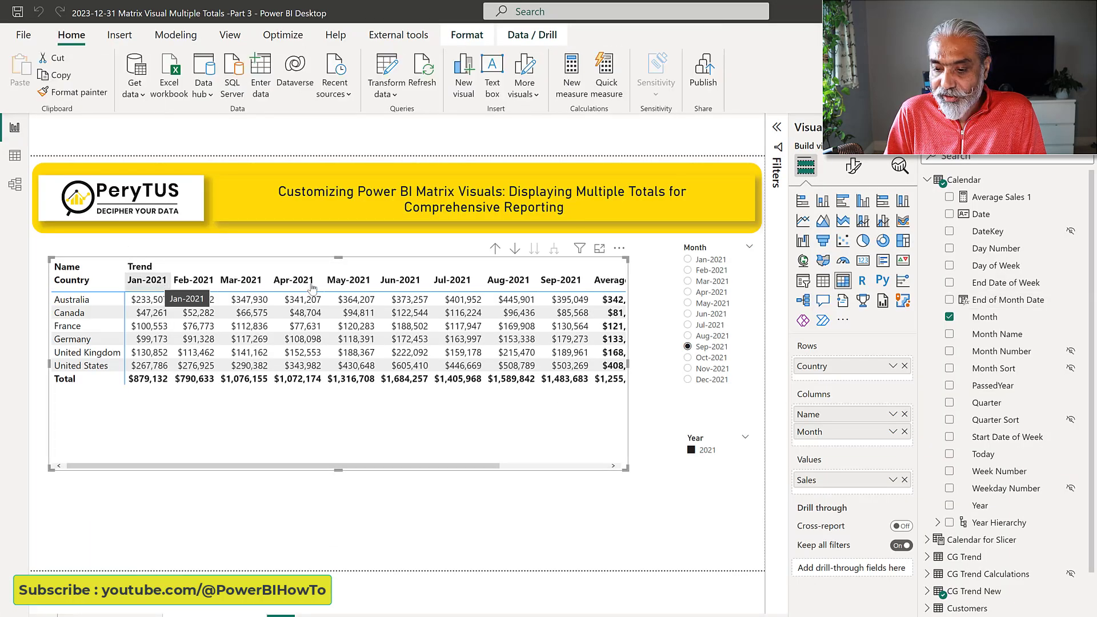
Replace Month with End of Month Date in the matrix's column fields, below Name
left_click_drag(1011, 307, 837, 426)
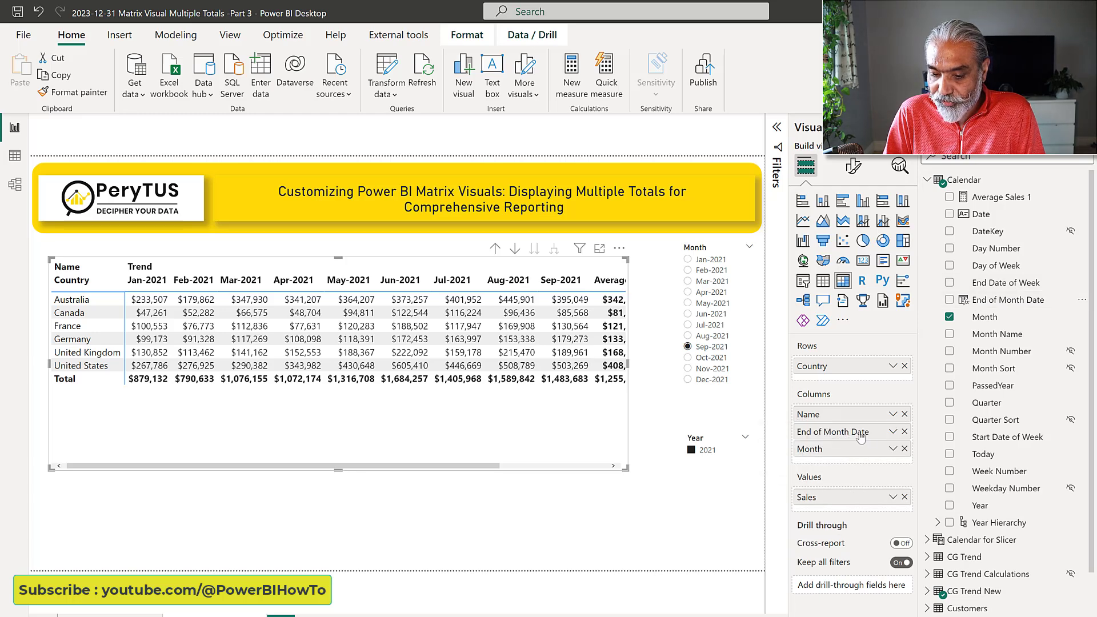
left_click(904, 450)
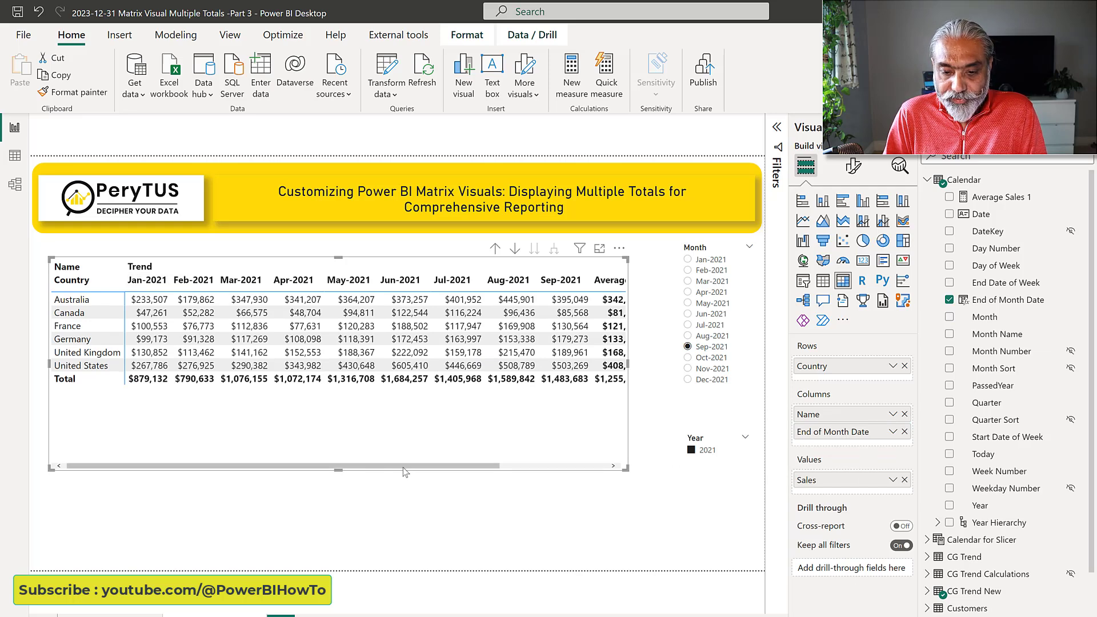
scroll(402, 468, "right", 3)
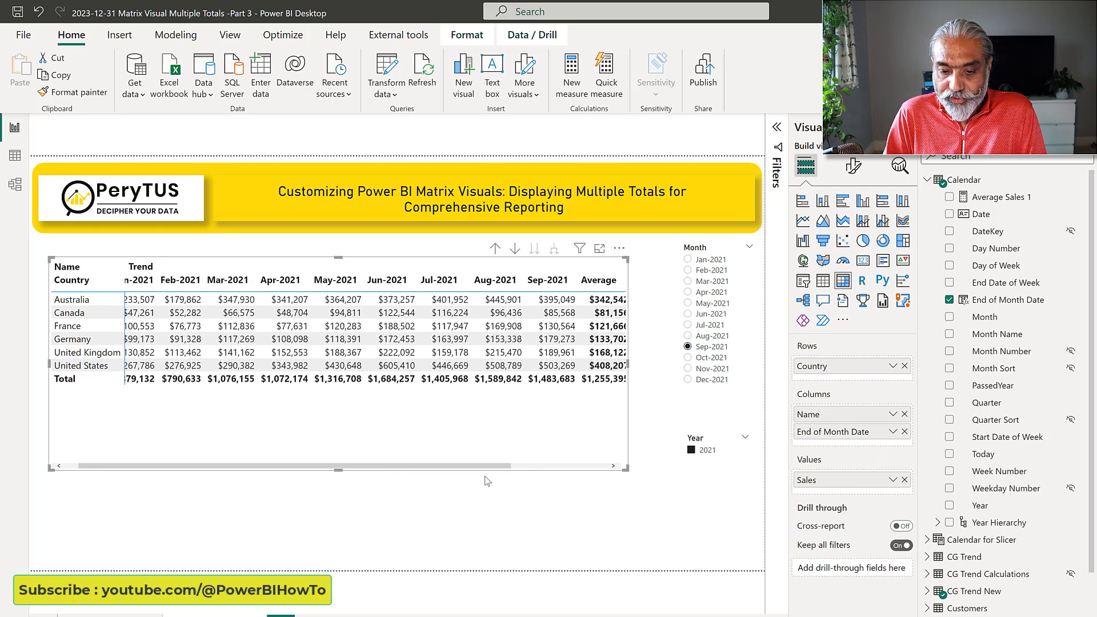
scroll(522, 480, "right", 2)
scroll(354, 474, "left", 5)
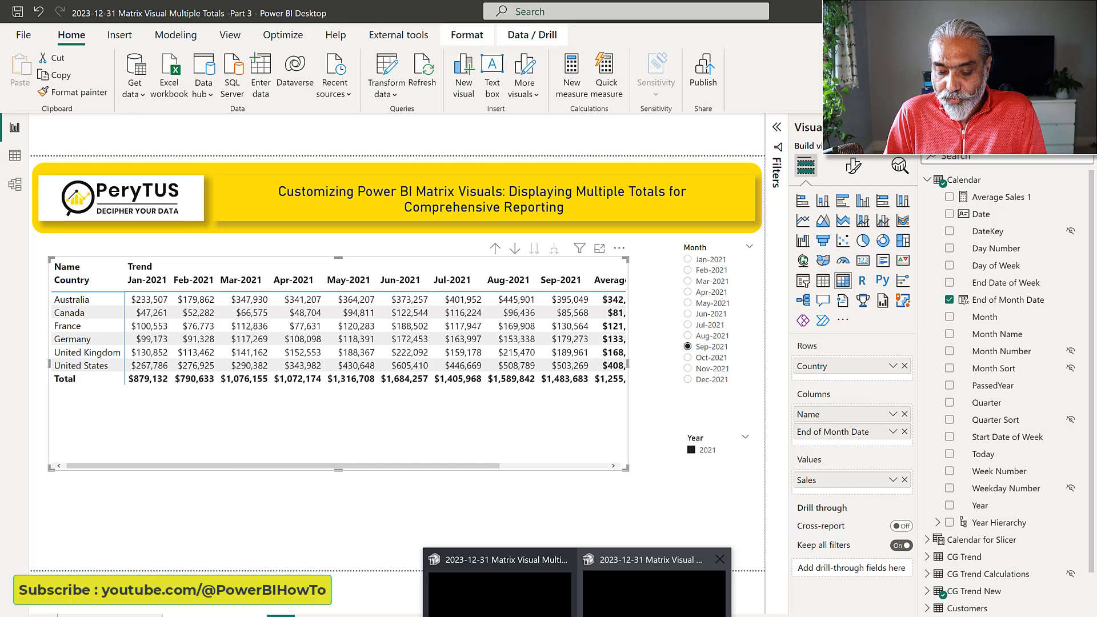
Switch to Tabular Editor and comment out the SUMMARIZE line in the Average item's AVERAGEX expression
left_click(654, 577)
left_click(489, 152)
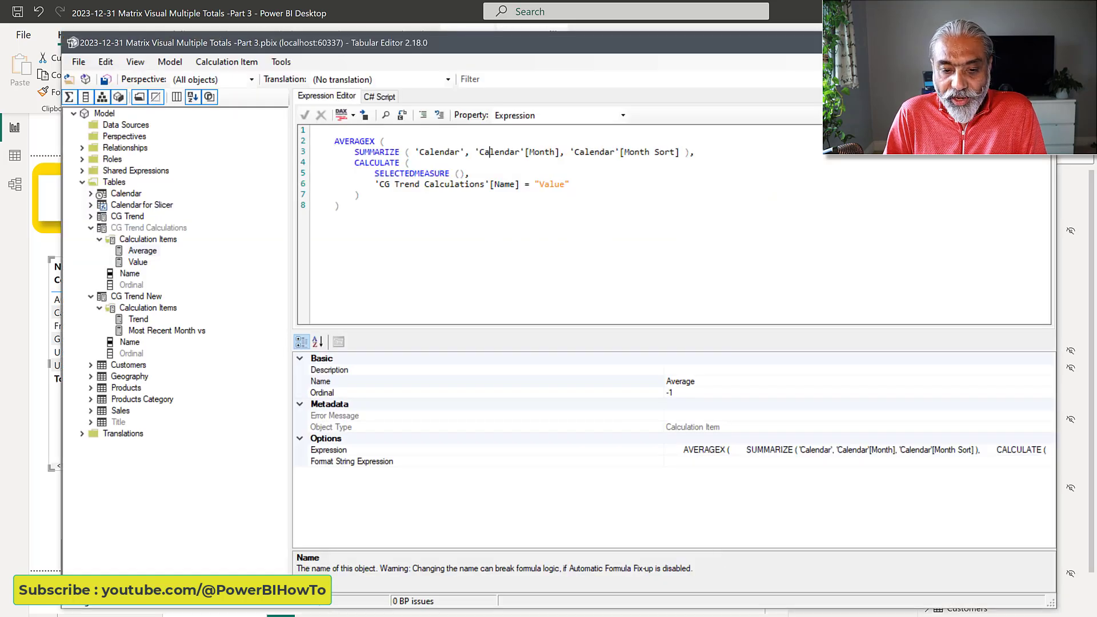
left_click(390, 152)
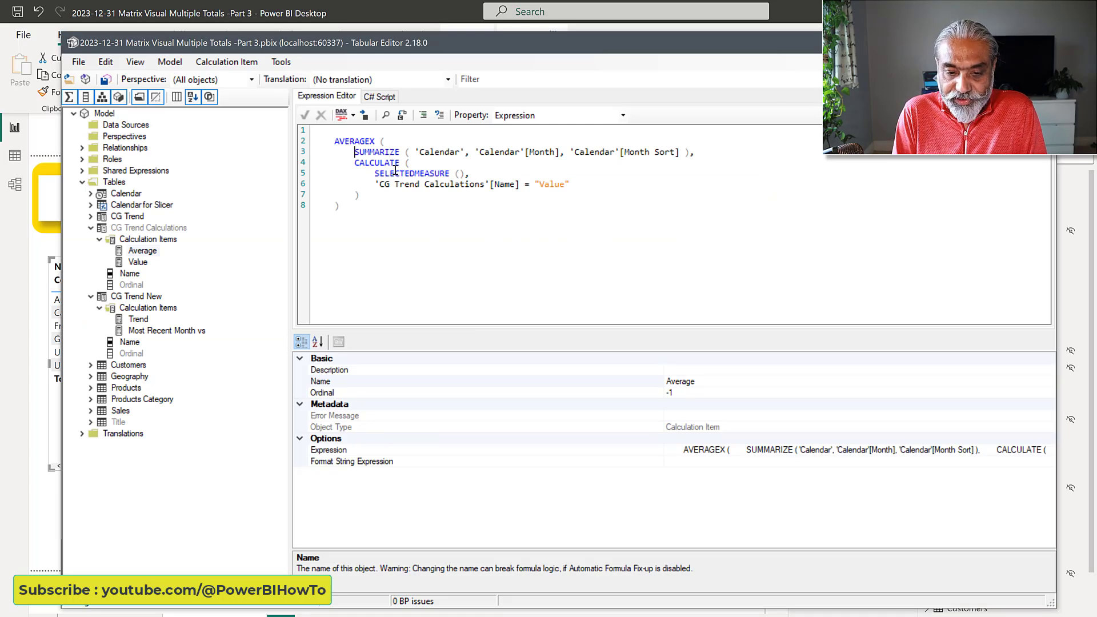
key("Home")
type("//")
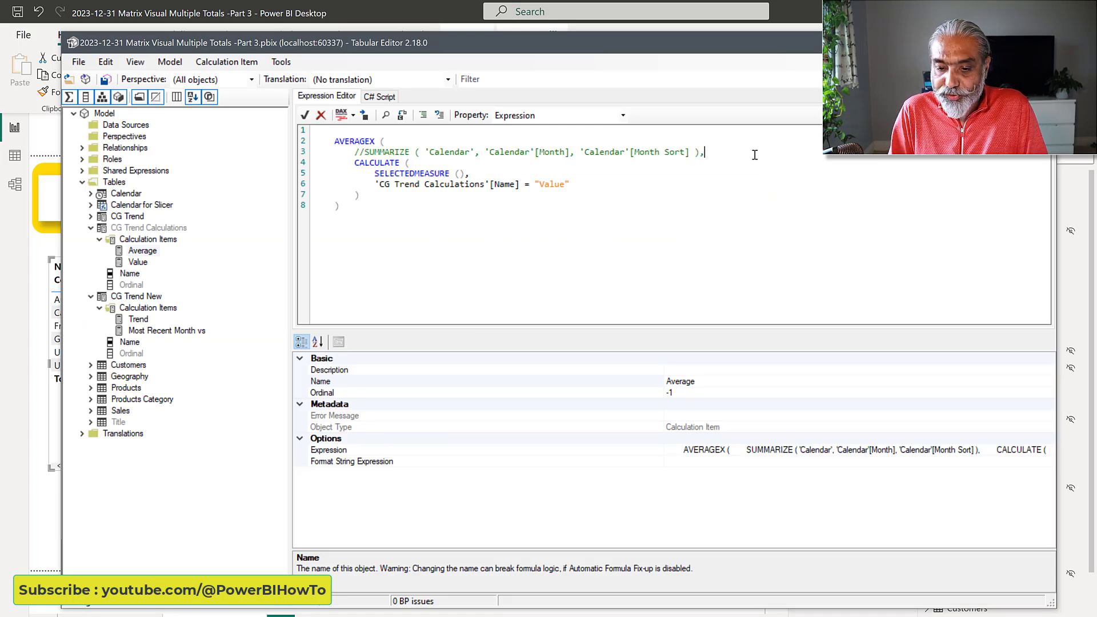
Add VALUES ( 'Calendar'[End of Month Date] ), below the commented line, save to the model and check the matrix in Power BI Desktop
key("Return")
type("VALUES ( ")
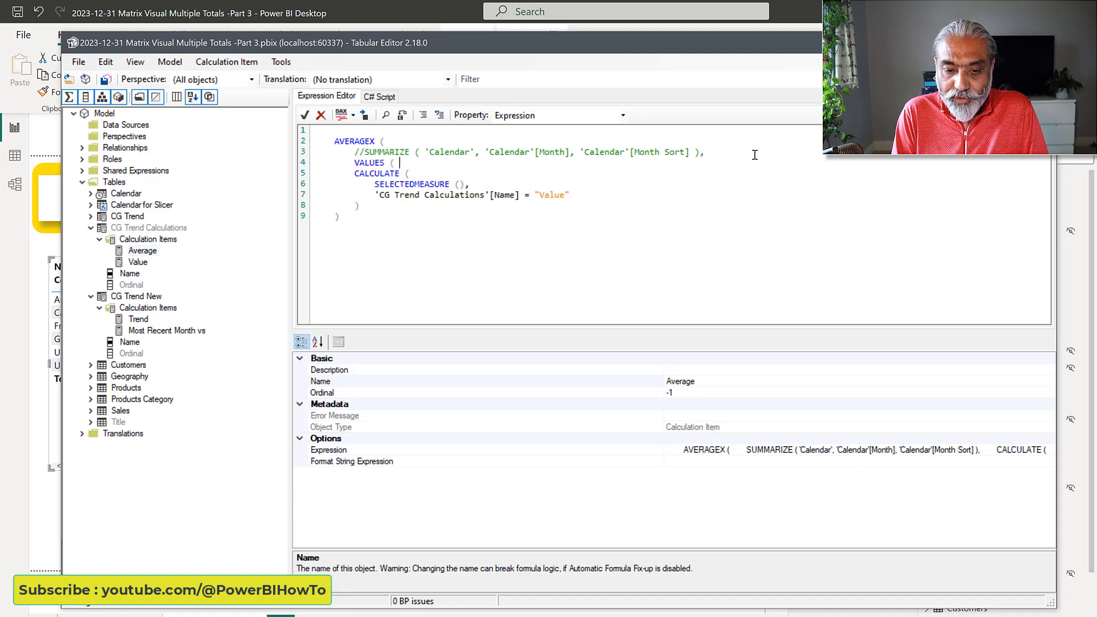
type("'Calend")
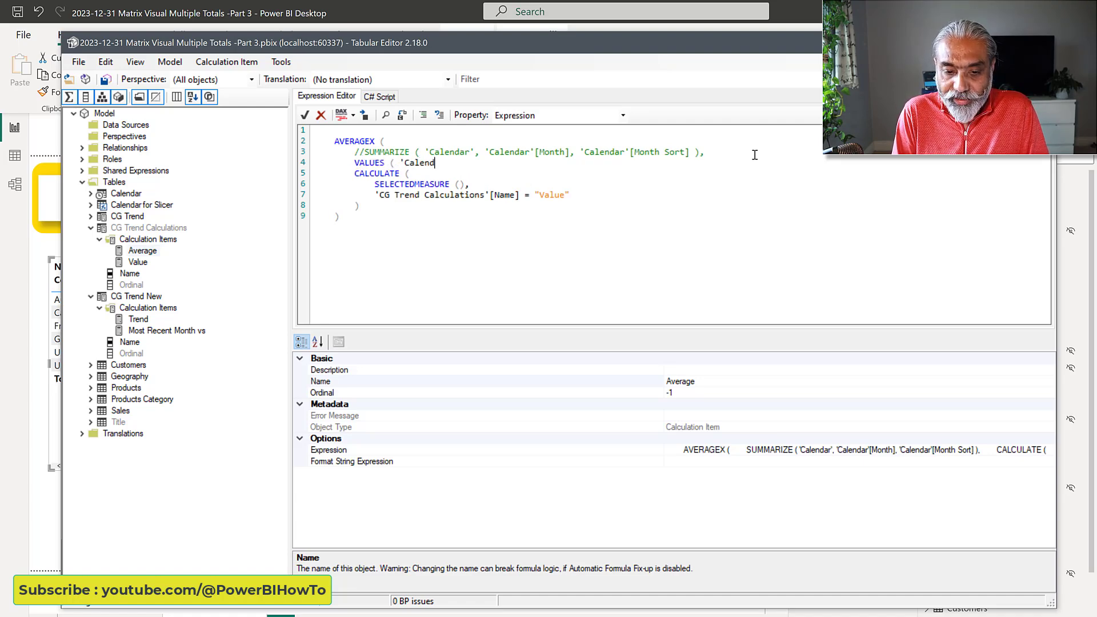
type("ar'[")
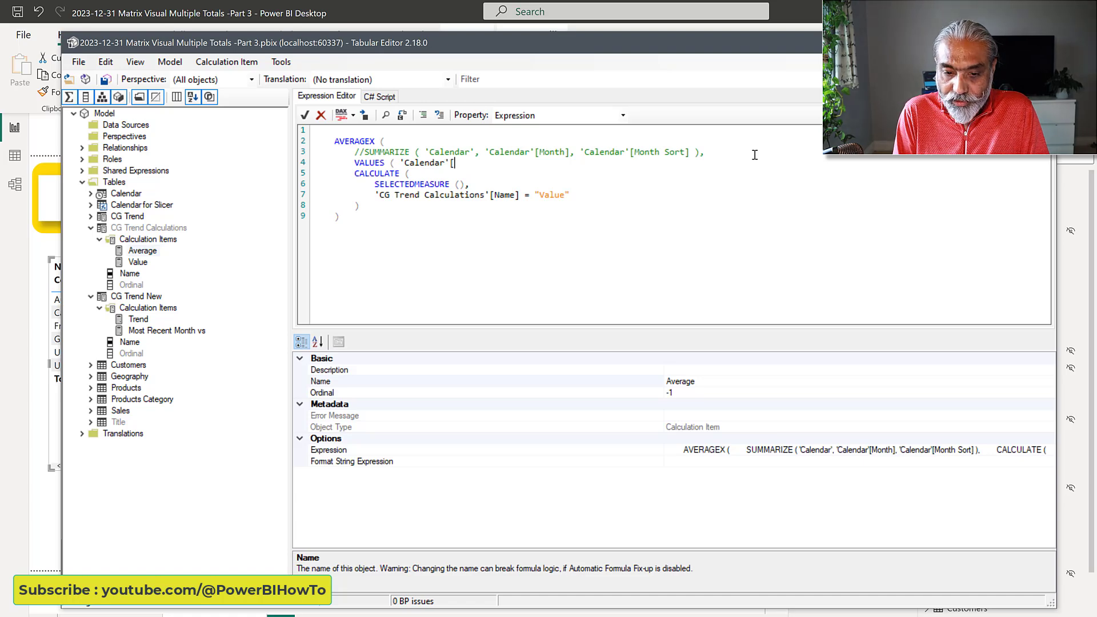
type("End of Month Date] )")
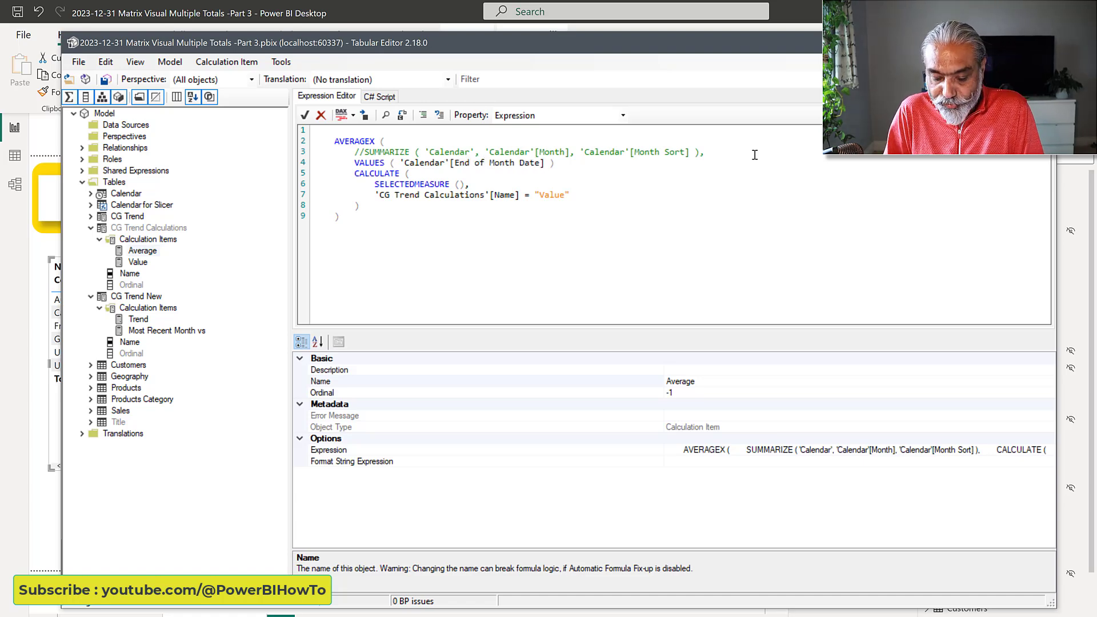
type(",")
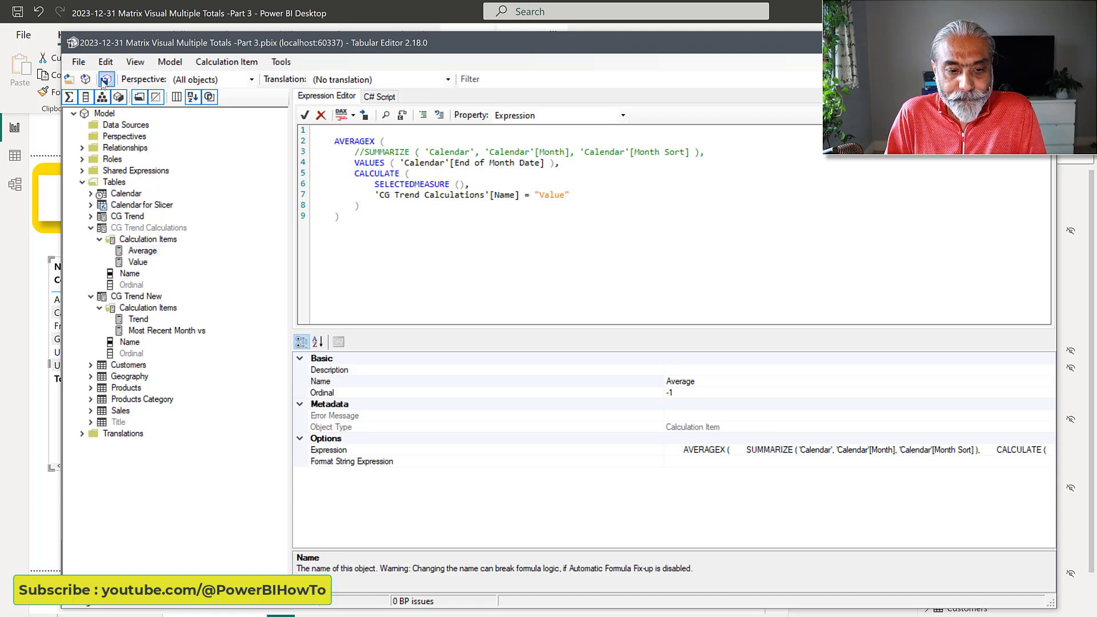
left_click(106, 79)
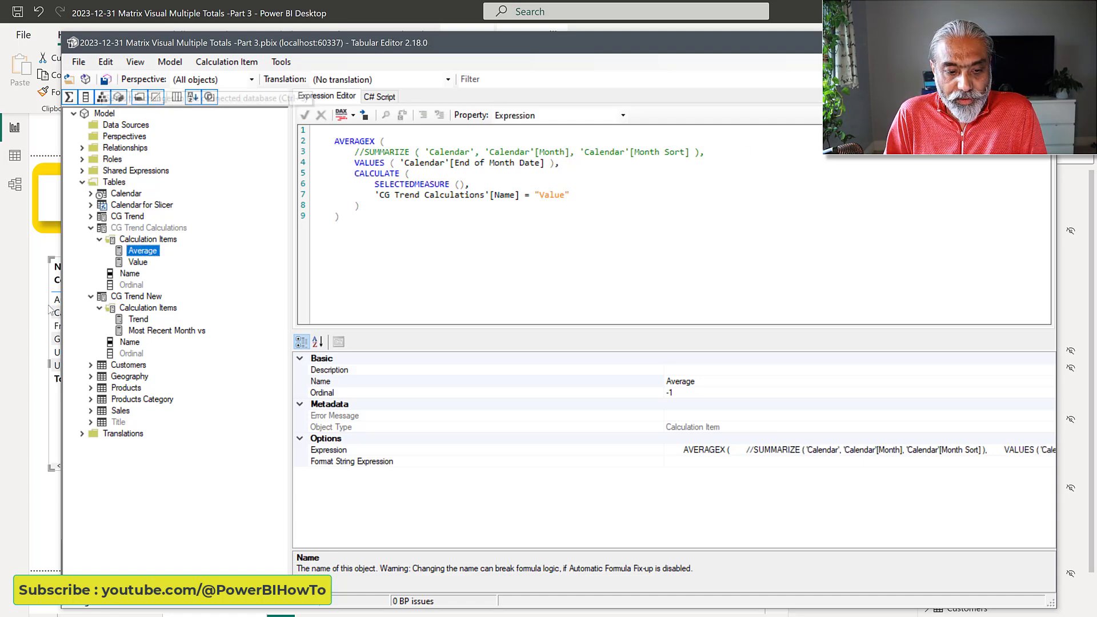
left_click(42, 334)
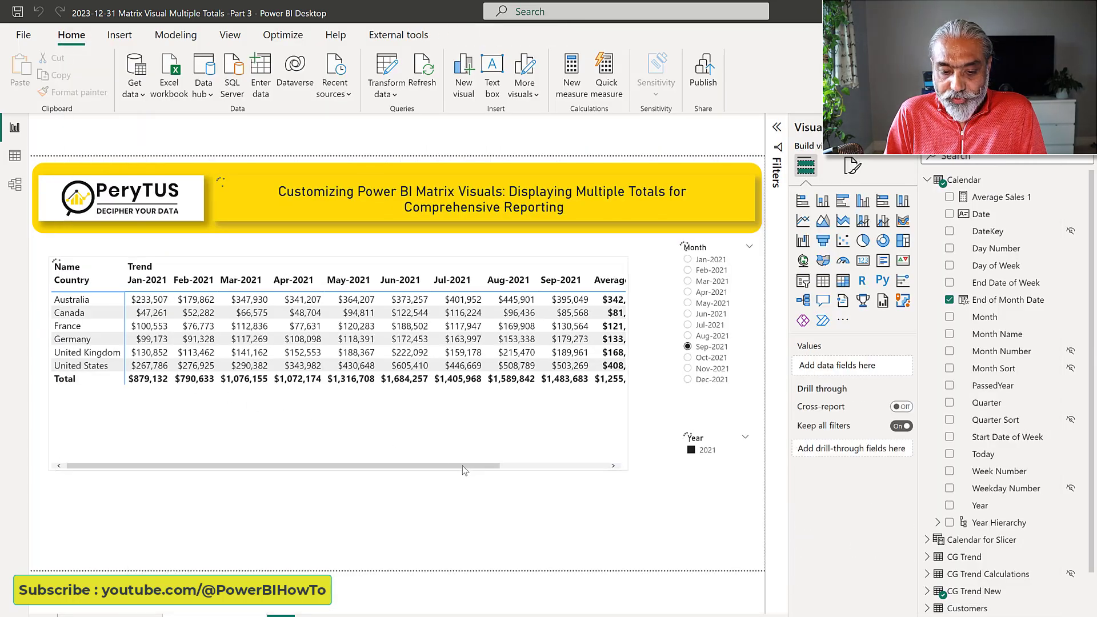
left_click_drag(462, 465, 604, 474)
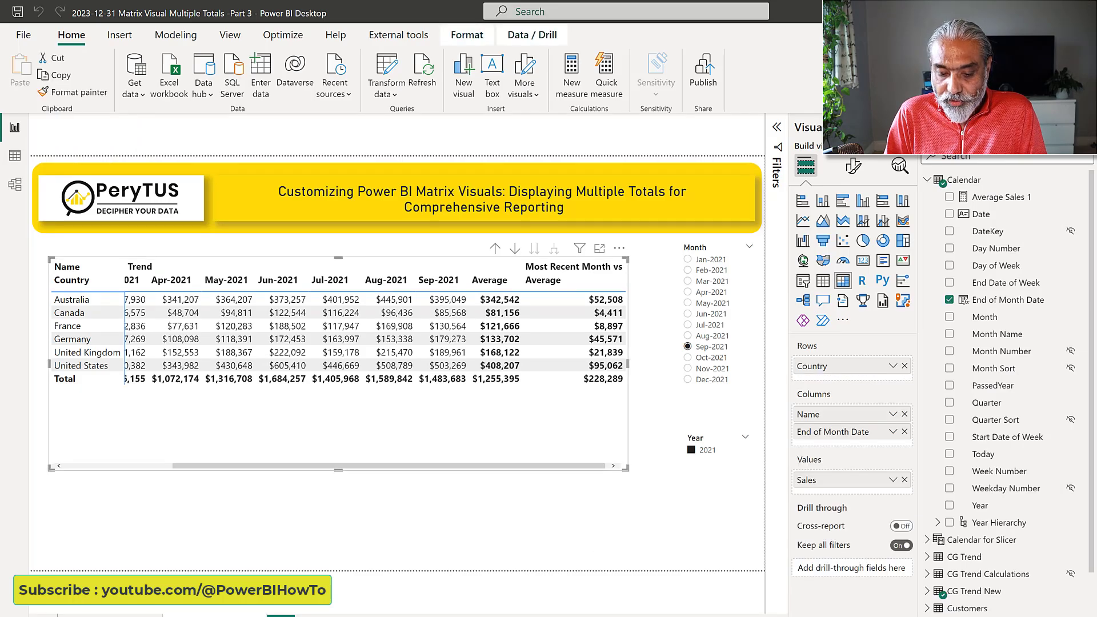
In Tabular Editor, set __numberofMonths to -3 in the Value item's expression, save to the model and return to Power BI Desktop
left_click(574, 580)
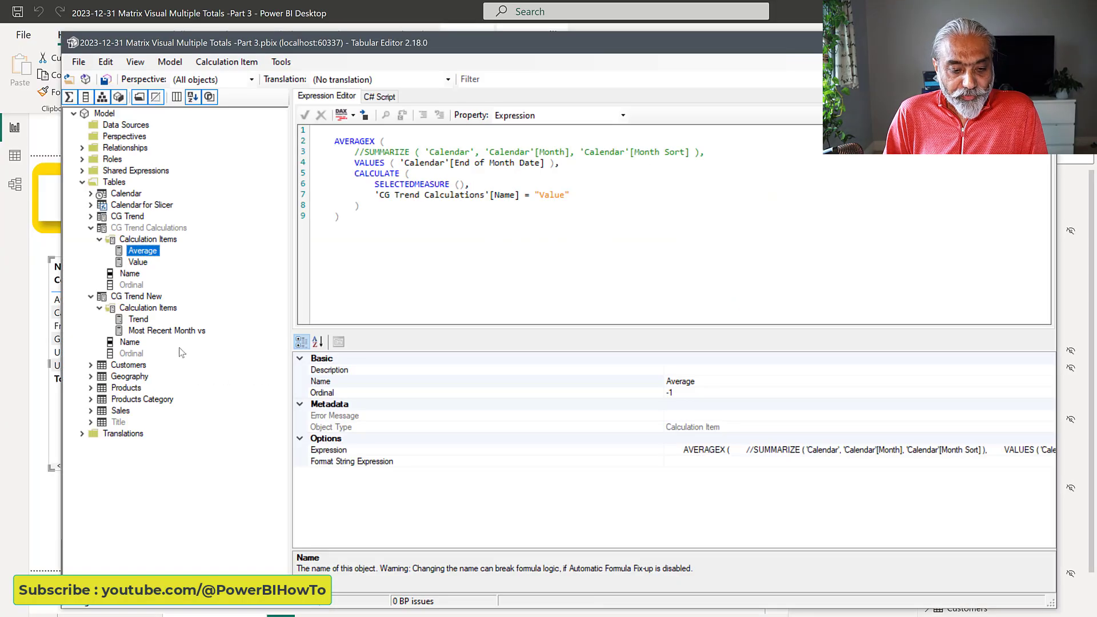
left_click(139, 319)
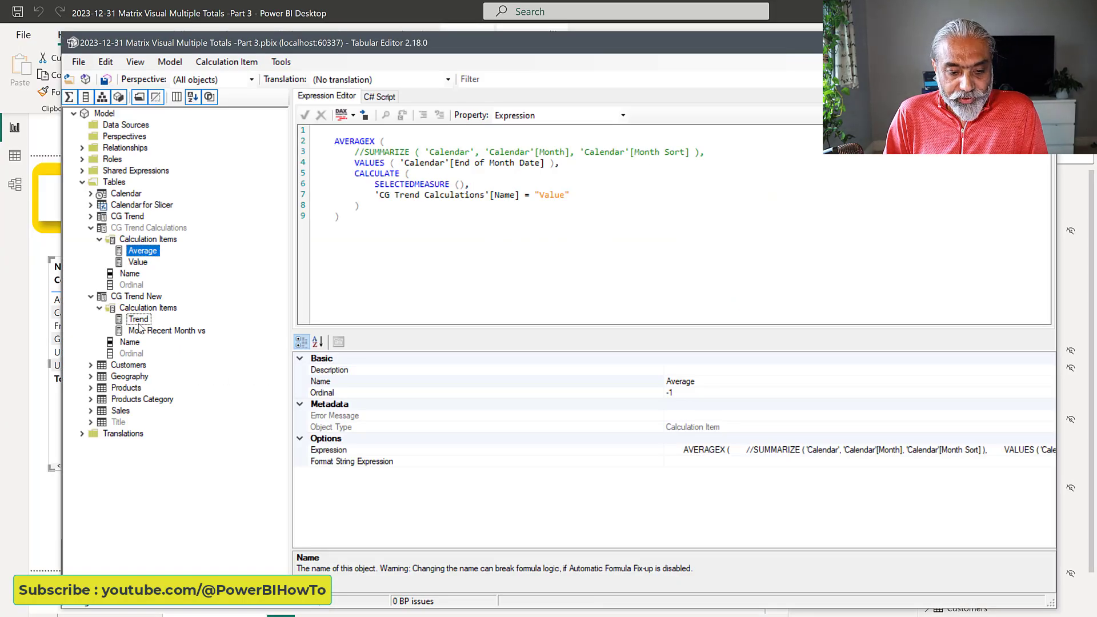
left_click(142, 252)
left_click(140, 261)
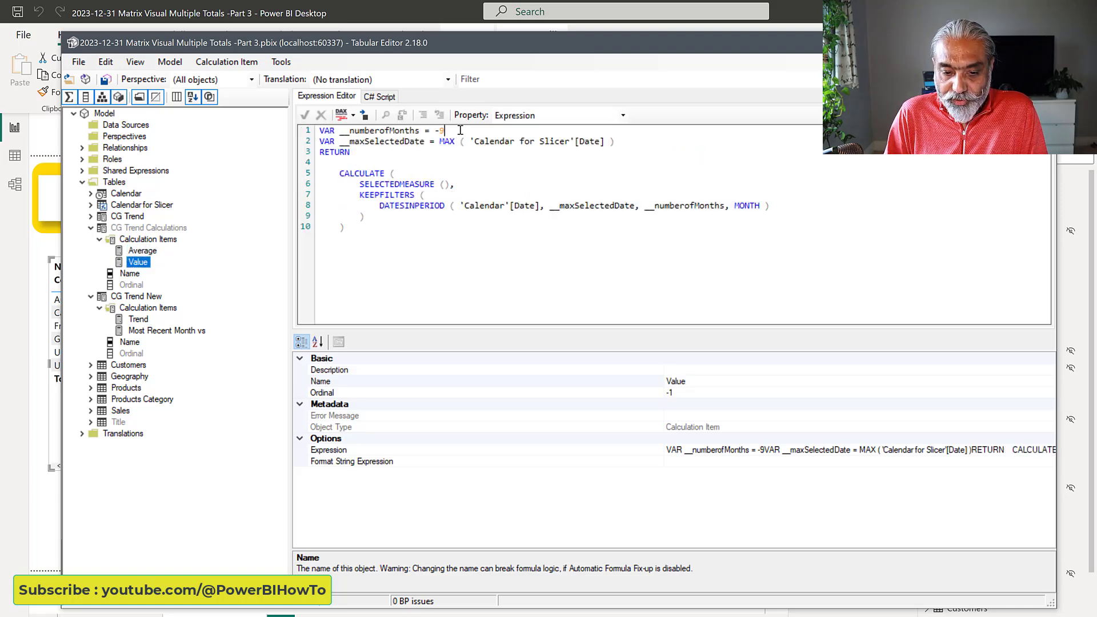
key("BackSpace")
type("3")
left_click(107, 79)
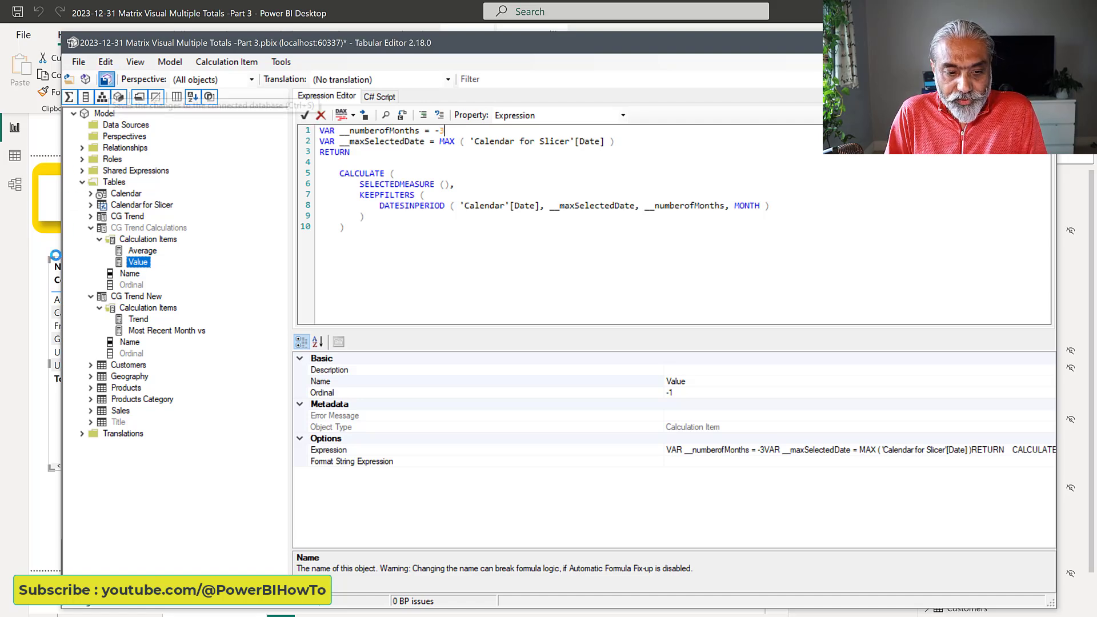
left_click(37, 325)
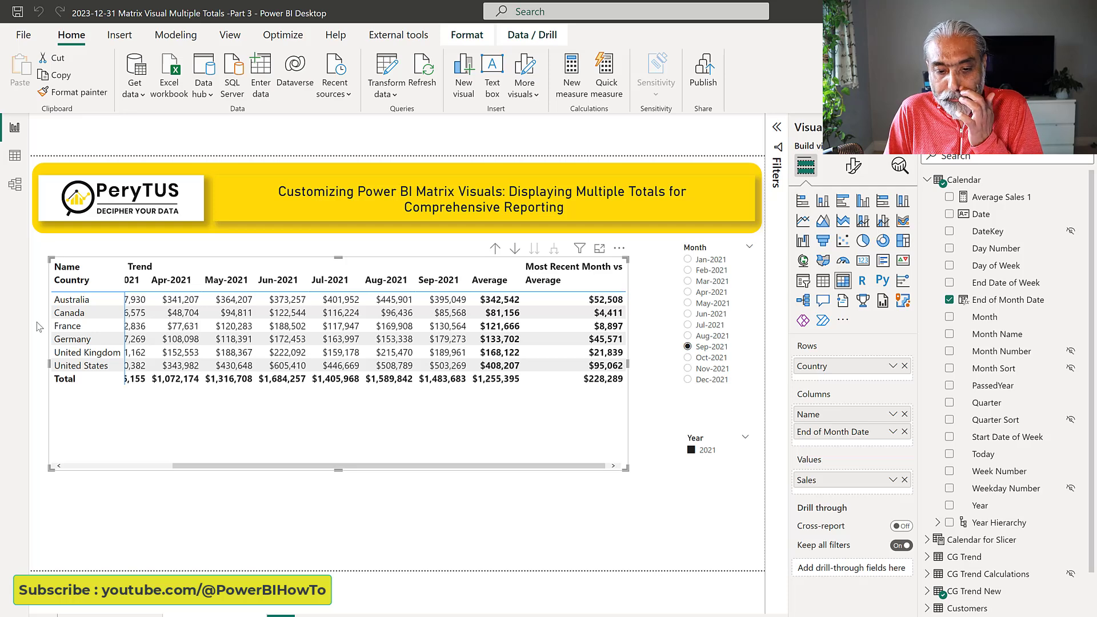
left_click(36, 326)
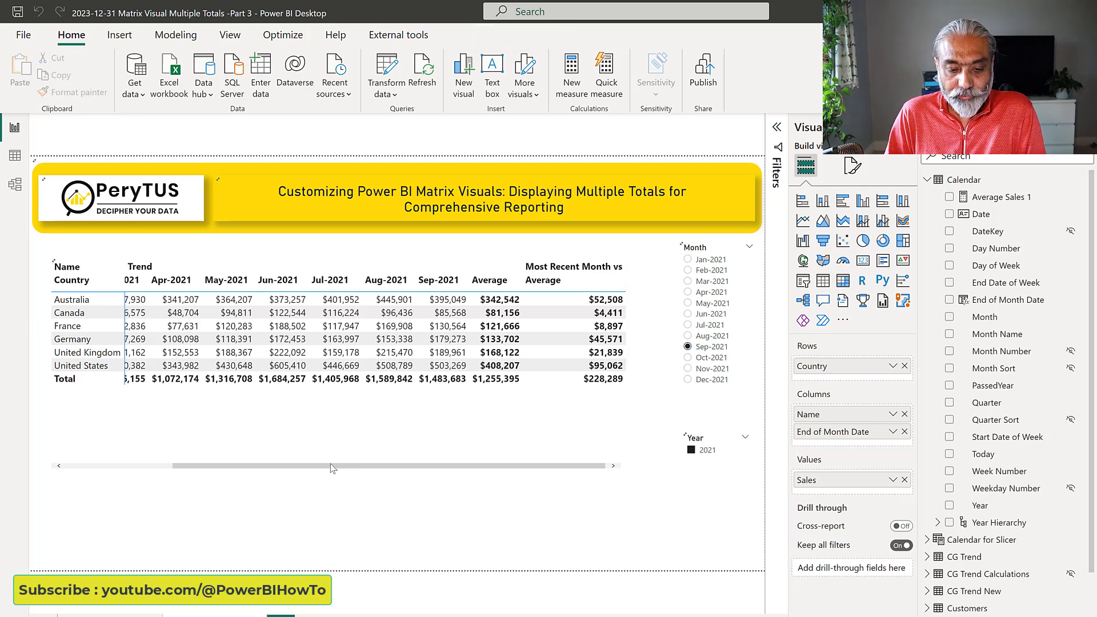